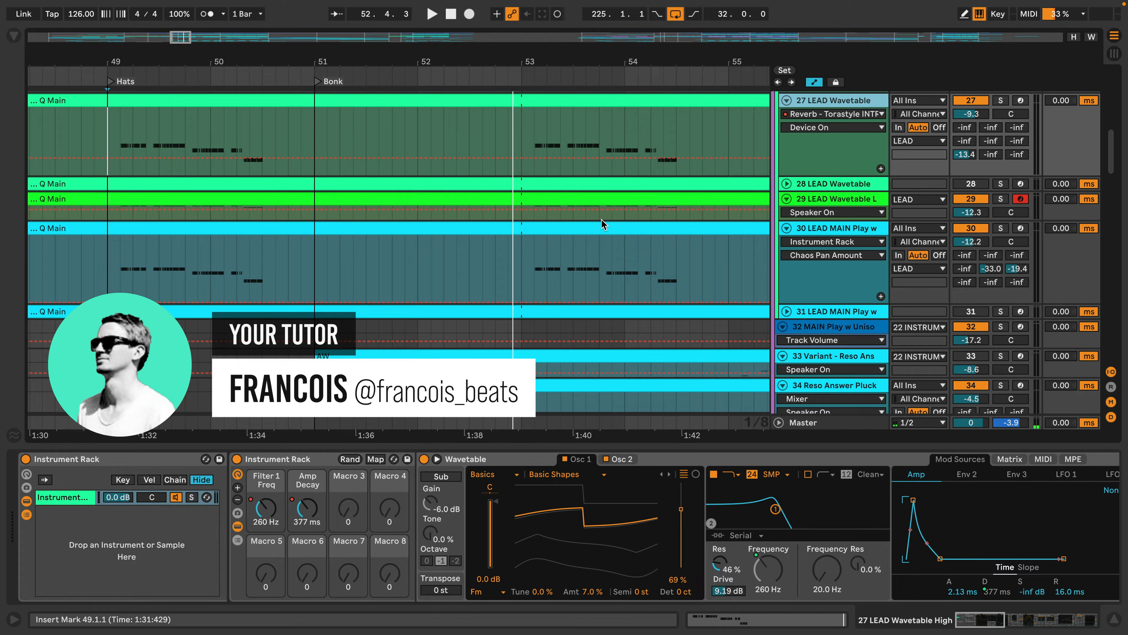
Open the Q Main clip on track 27, zoom in on its opening notes and play the melody
left_click(578, 222)
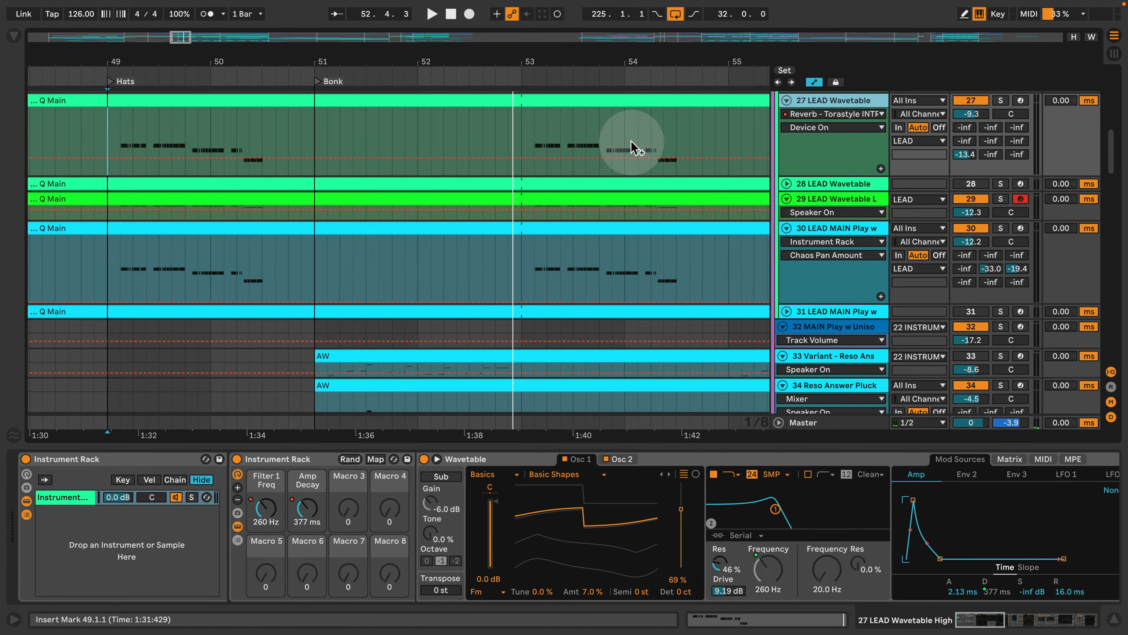
scroll(603, 228, "up", 3)
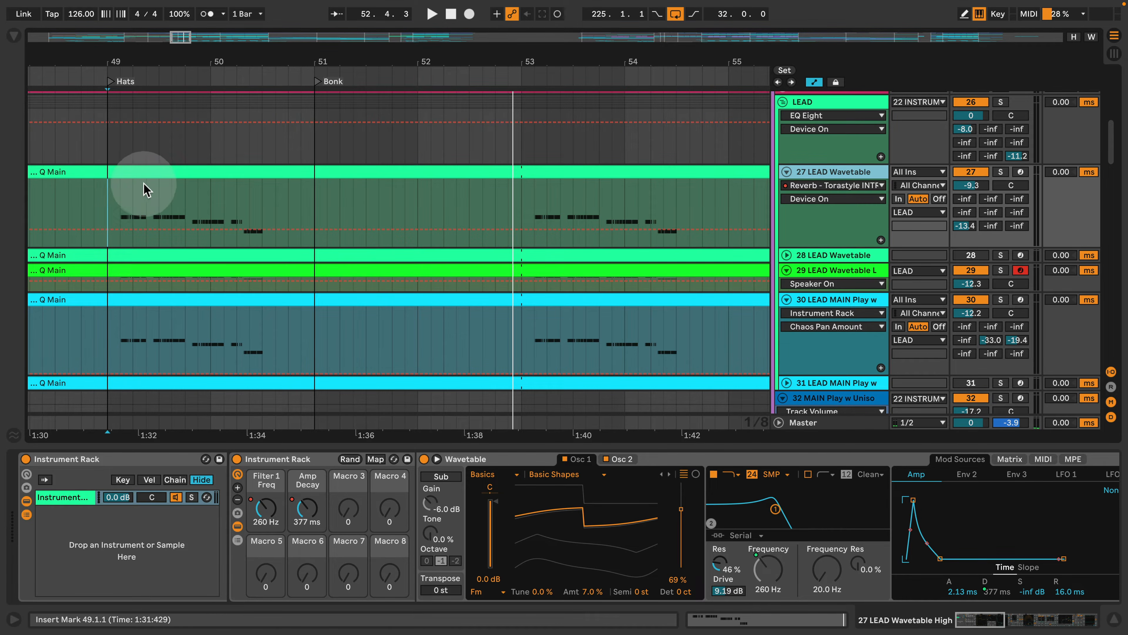
double_click(138, 171)
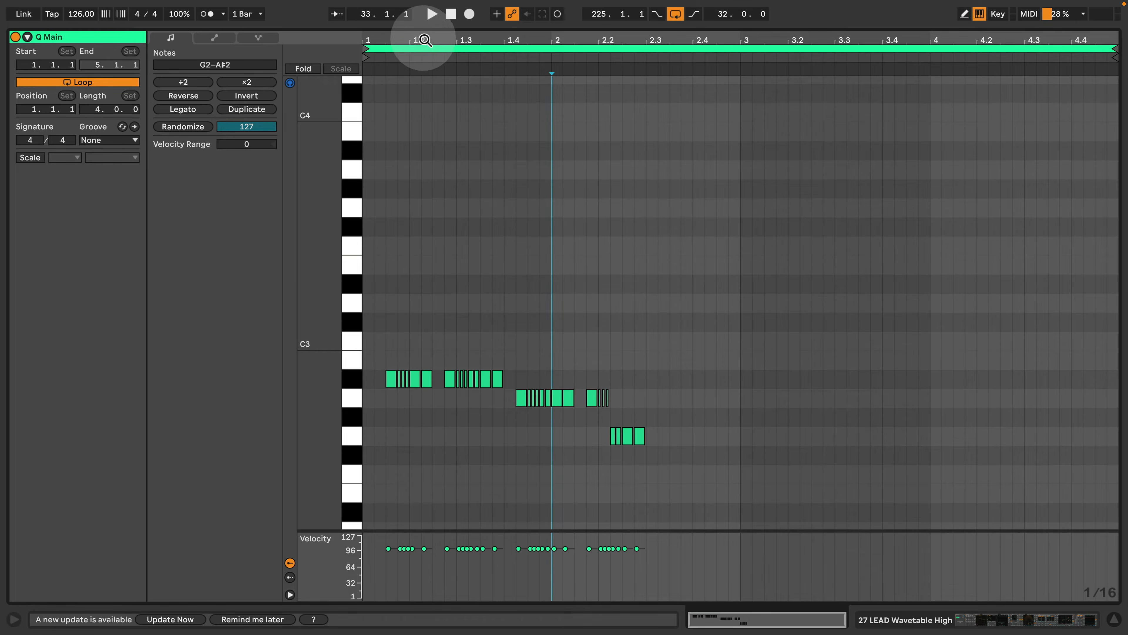
left_click_drag(418, 39, 420, 89)
left_click_drag(517, 67, 484, 42)
key("space")
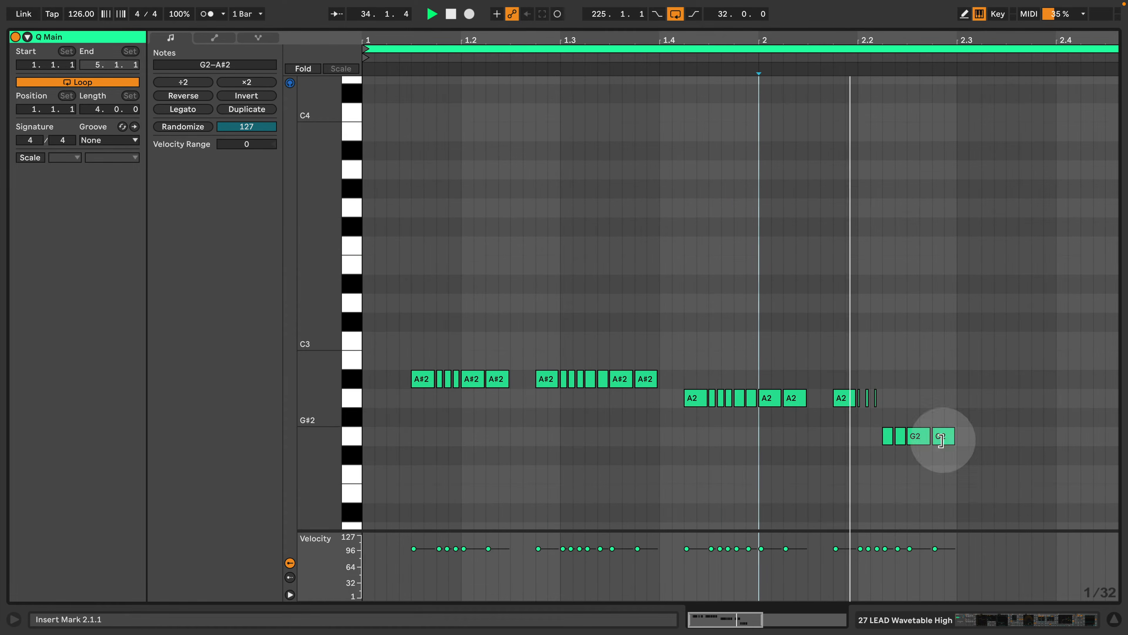
left_click(1014, 619)
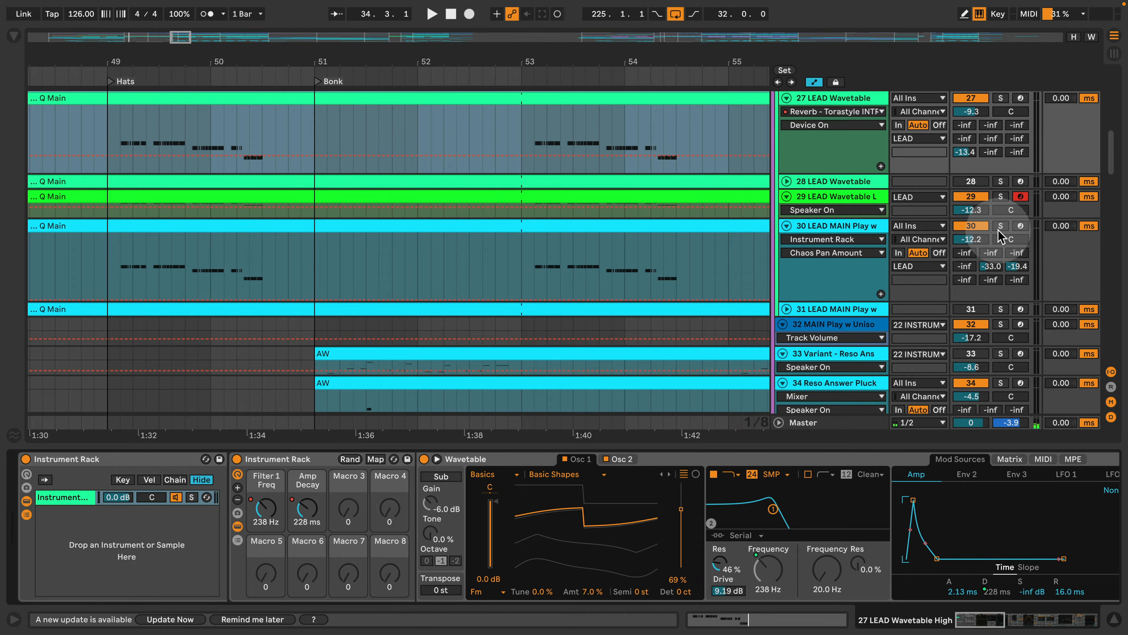
Play the lead melody from bar 49 with track 30 soloed, and again with track 27 soloed
left_click(441, 243)
left_click(116, 260)
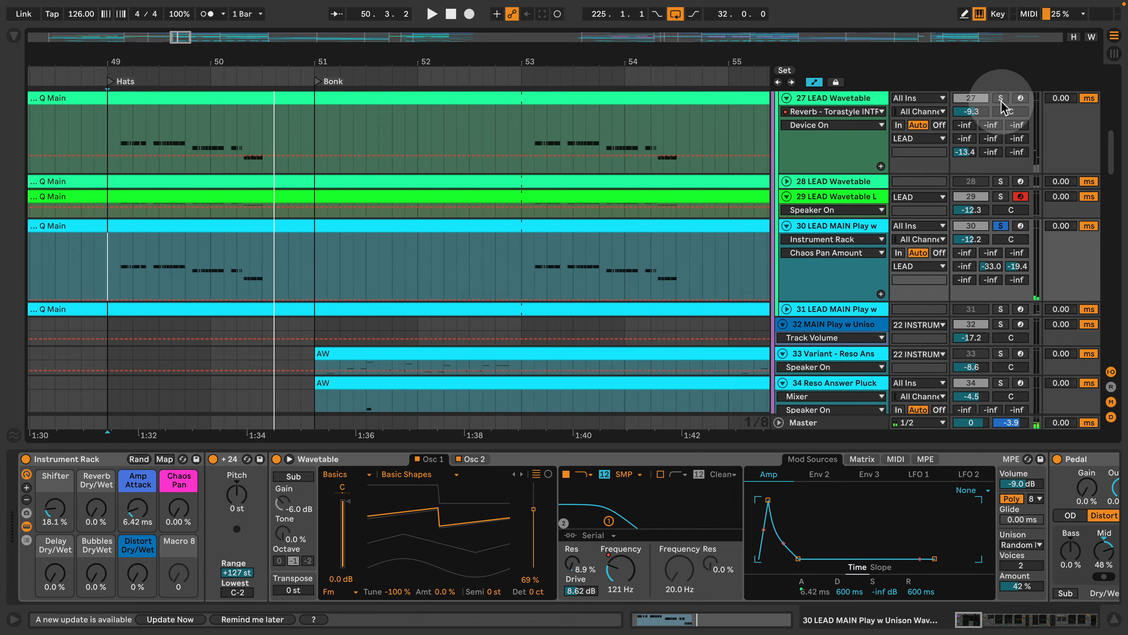
key("space")
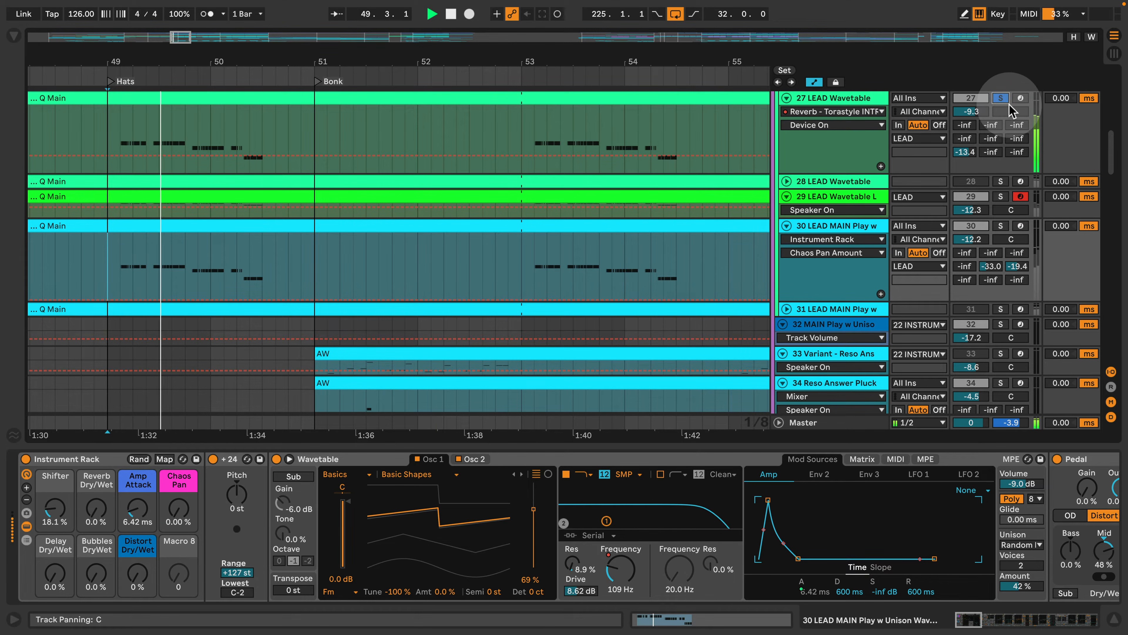
key("space")
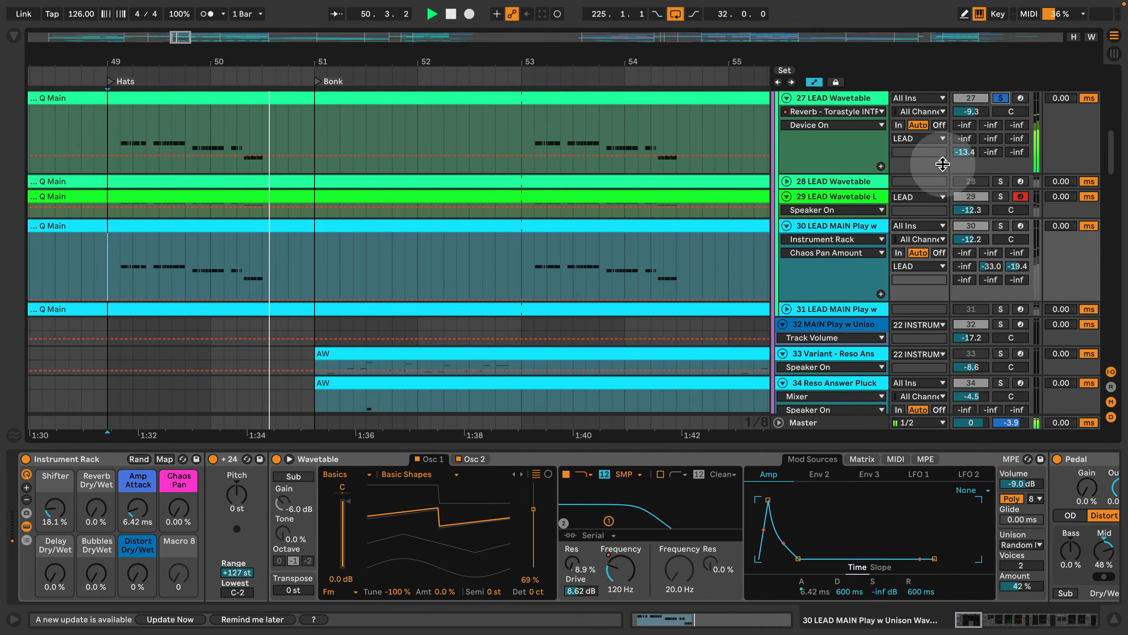
Turn off the Audio Effect Rack on the LEAD group
scroll(885, 209, "up", 4)
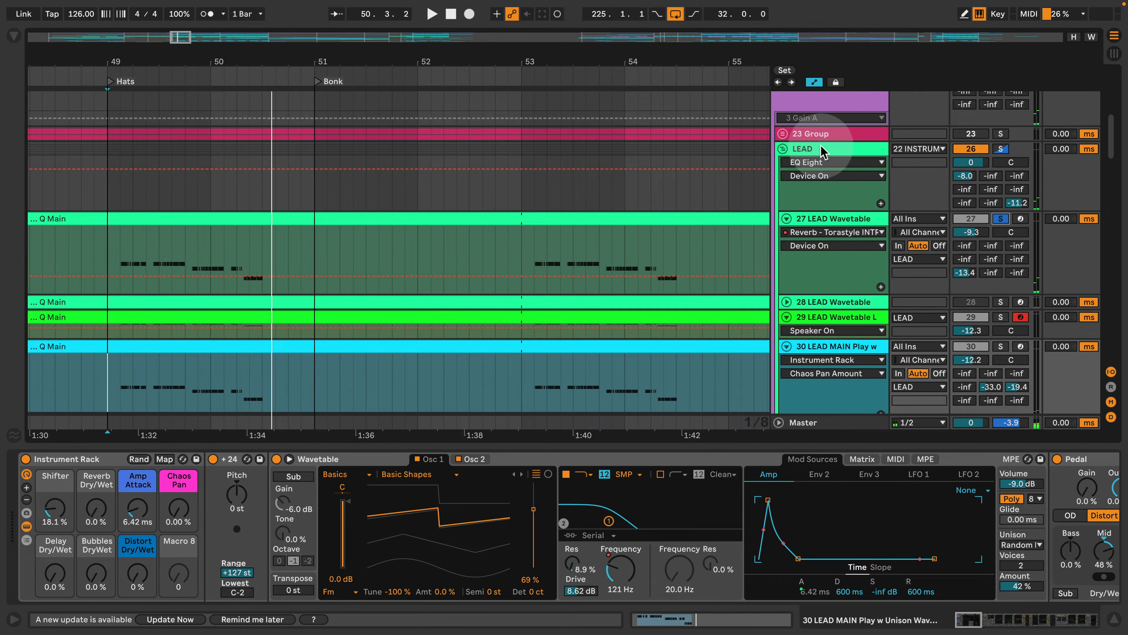
left_click(828, 151)
left_click(148, 462)
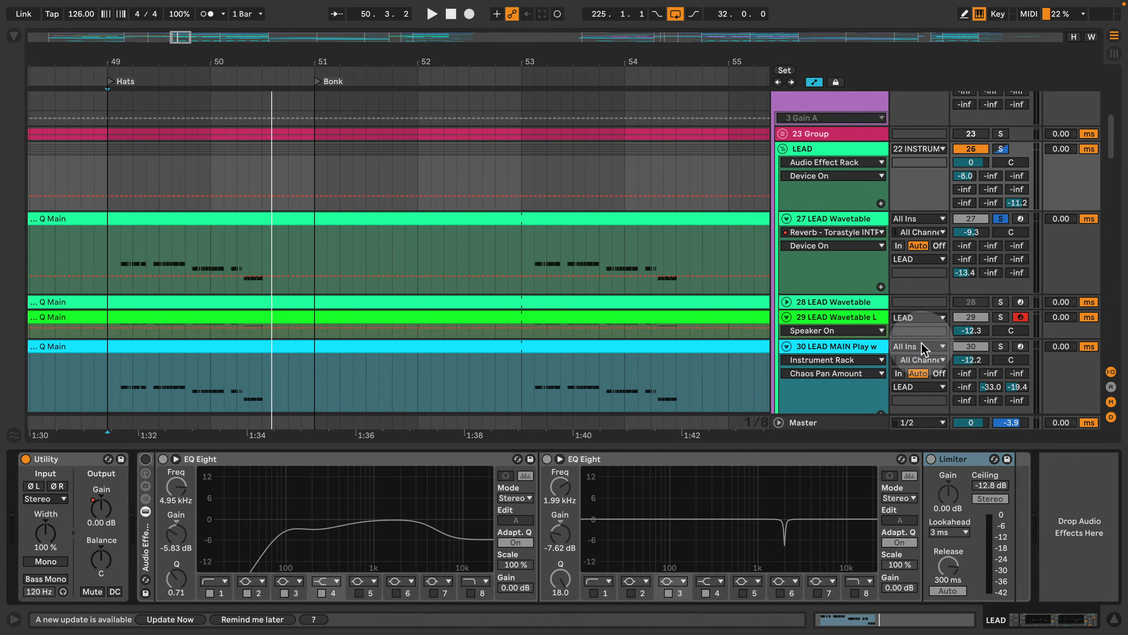
Show the return tracks and select all of them, from A Reverb Short to I HALL LEAD
left_click(1111, 386)
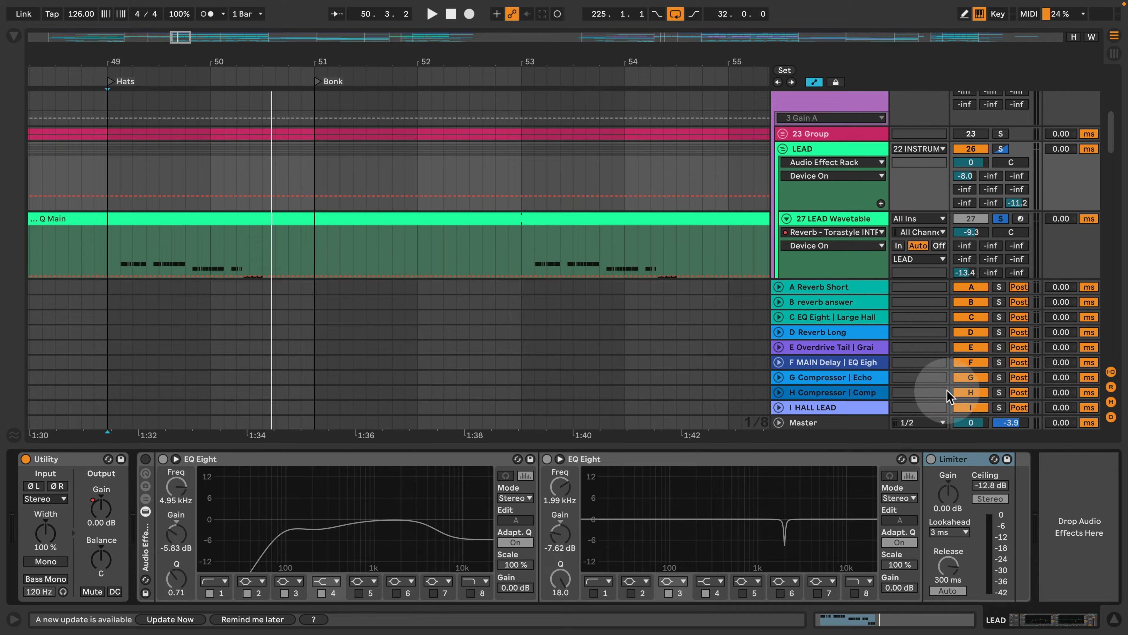
left_click(866, 288)
left_click(868, 409)
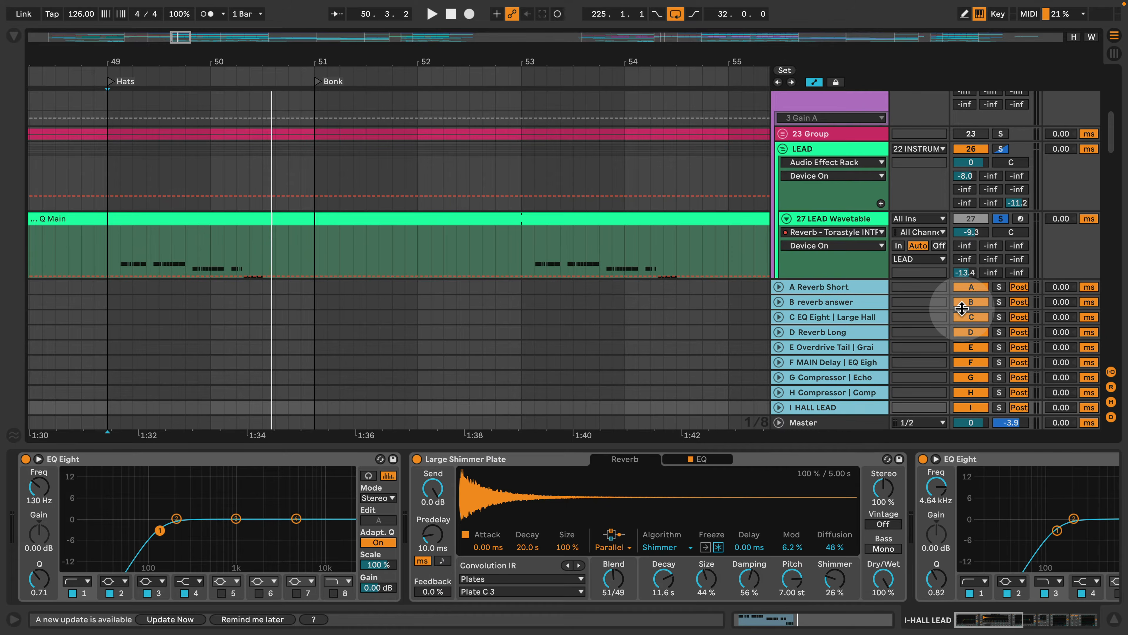
Turn off Filter 1 and oscillator 2 in the Wavetable on track 31
left_click(1115, 619)
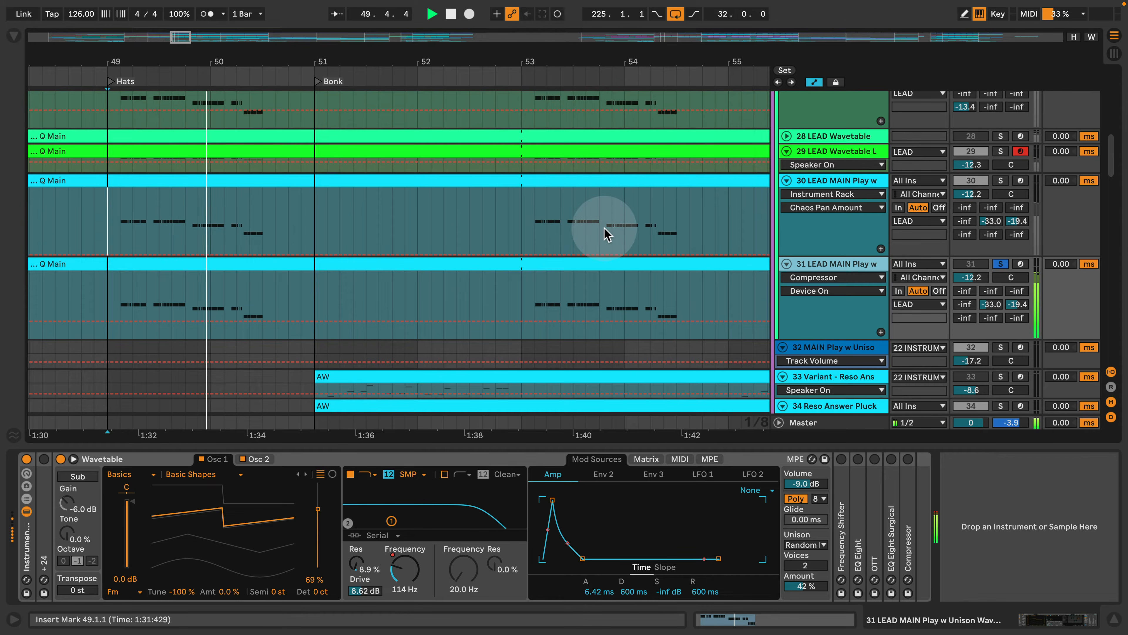
left_click(349, 474)
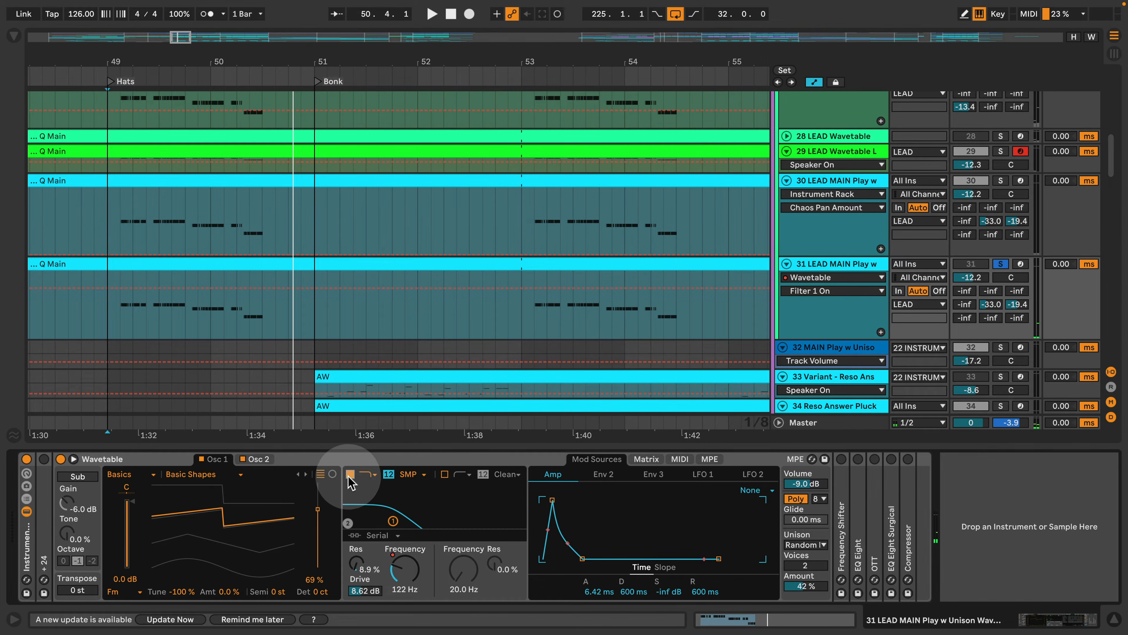
left_click(243, 459)
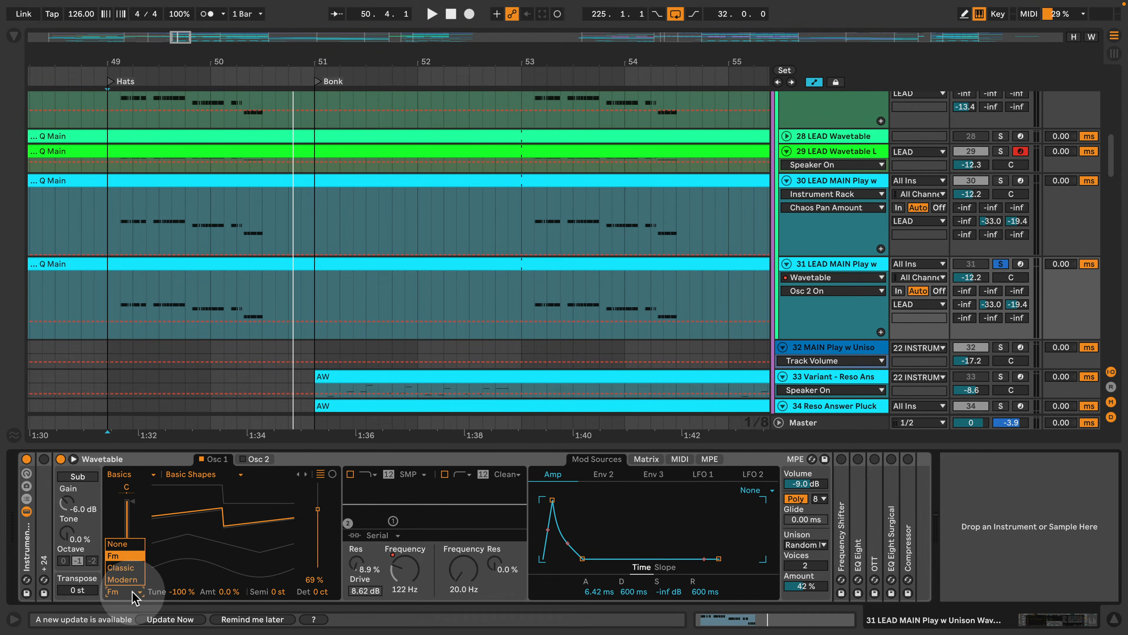
Try a higher FM amount on oscillator 1 during playback and reset it to 0.0 %
left_click(190, 592)
left_click_drag(234, 591, 230, 541)
key("space")
double_click(236, 593)
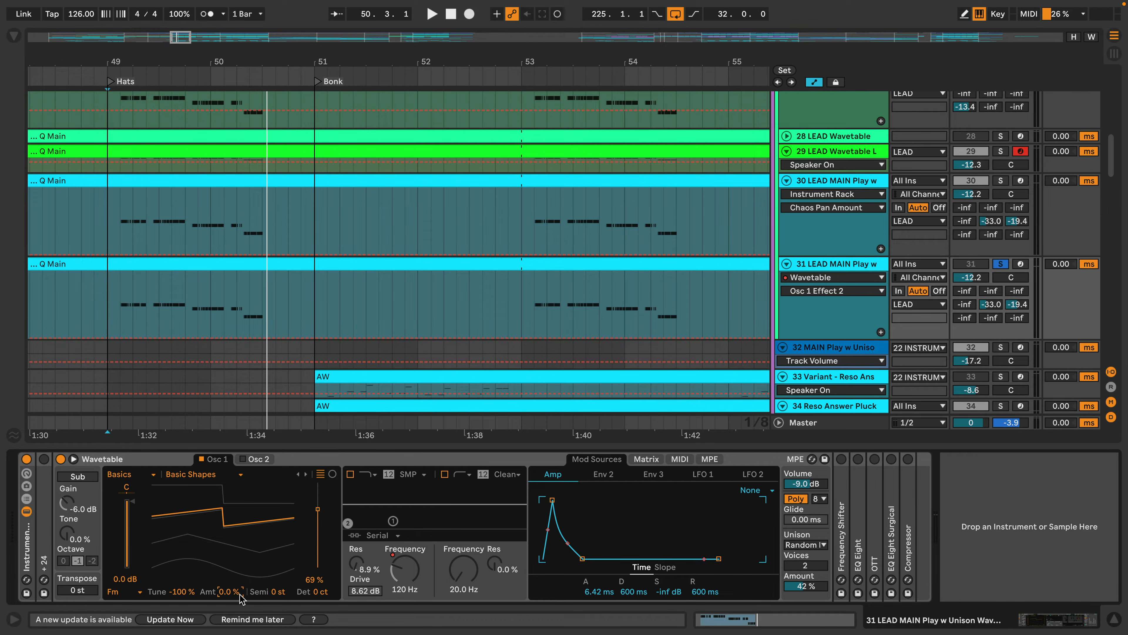
left_click(254, 584)
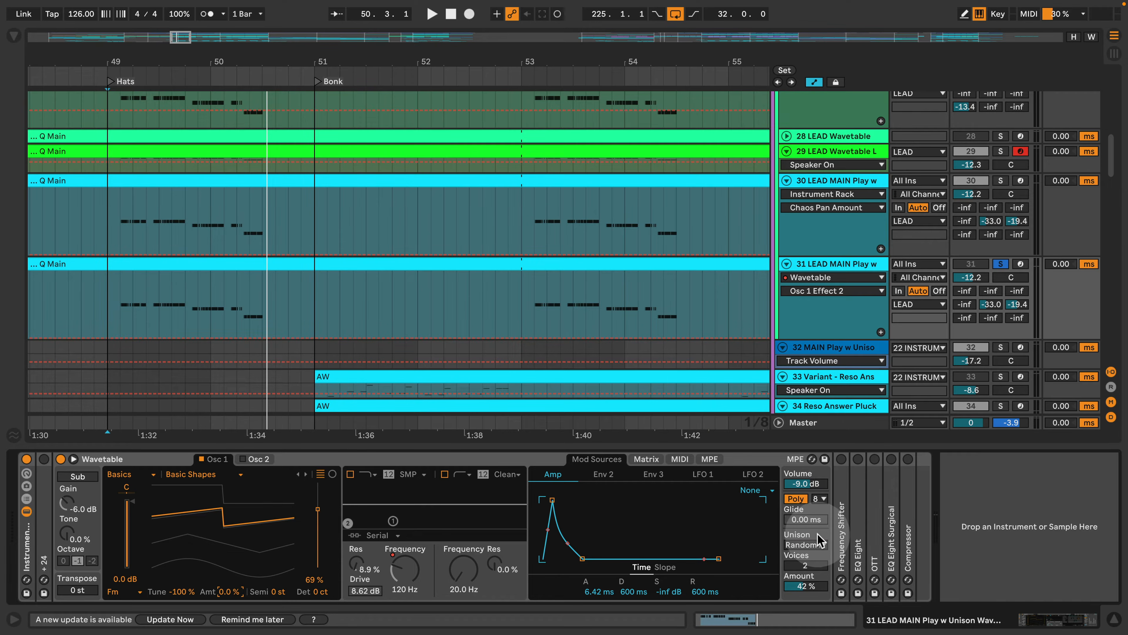
Try the Shimmer unison mode in place of Random Note and play the soloed lead
left_click(820, 544)
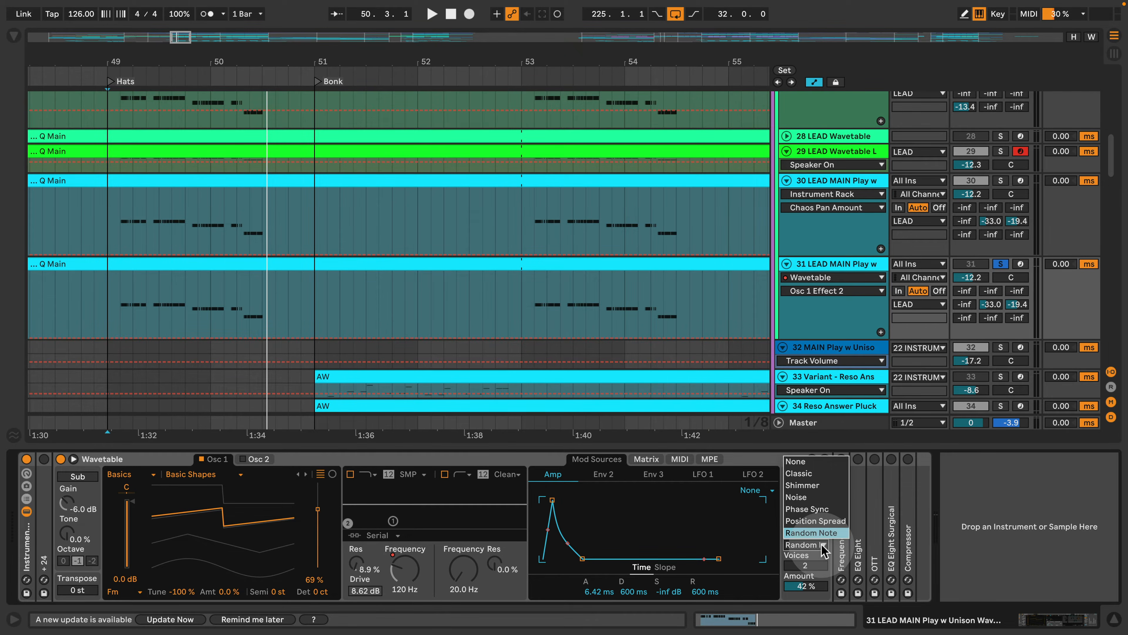
left_click(835, 532)
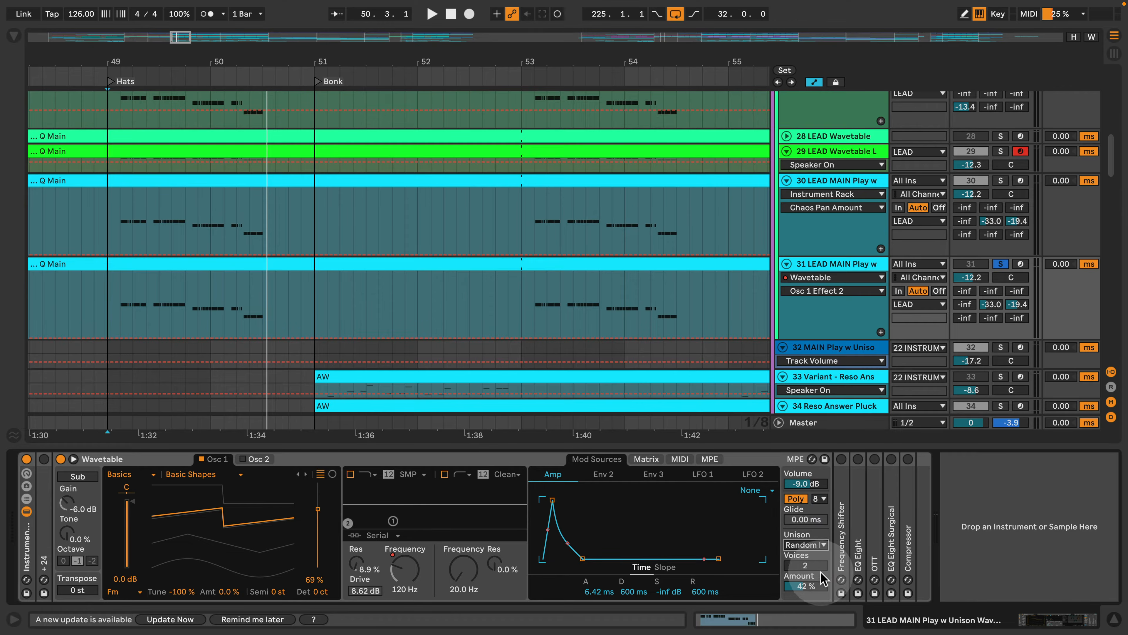
left_click(820, 544)
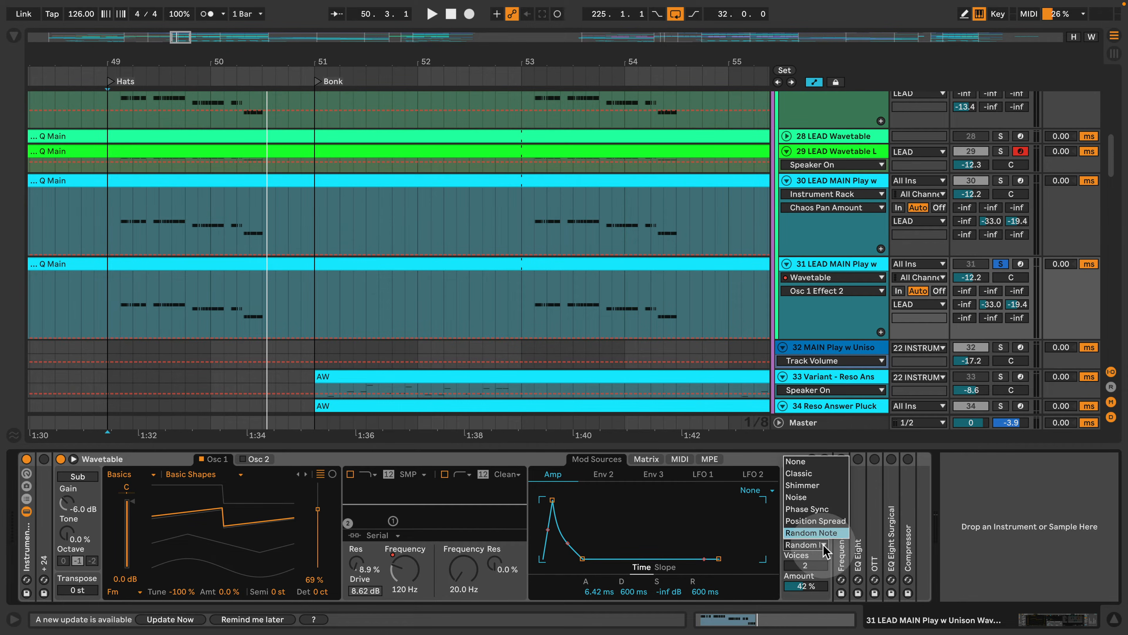
left_click(825, 486)
key("space")
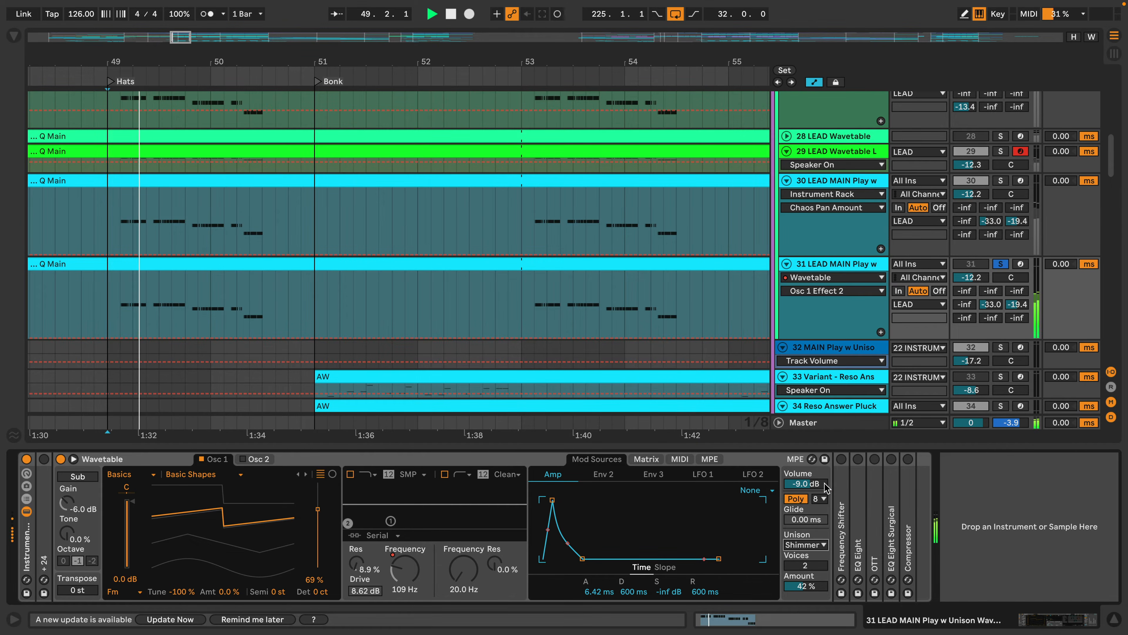
Set the Wavetable's unison mode to None and play the lead for comparison
left_click(818, 544)
left_click(811, 458)
key("space")
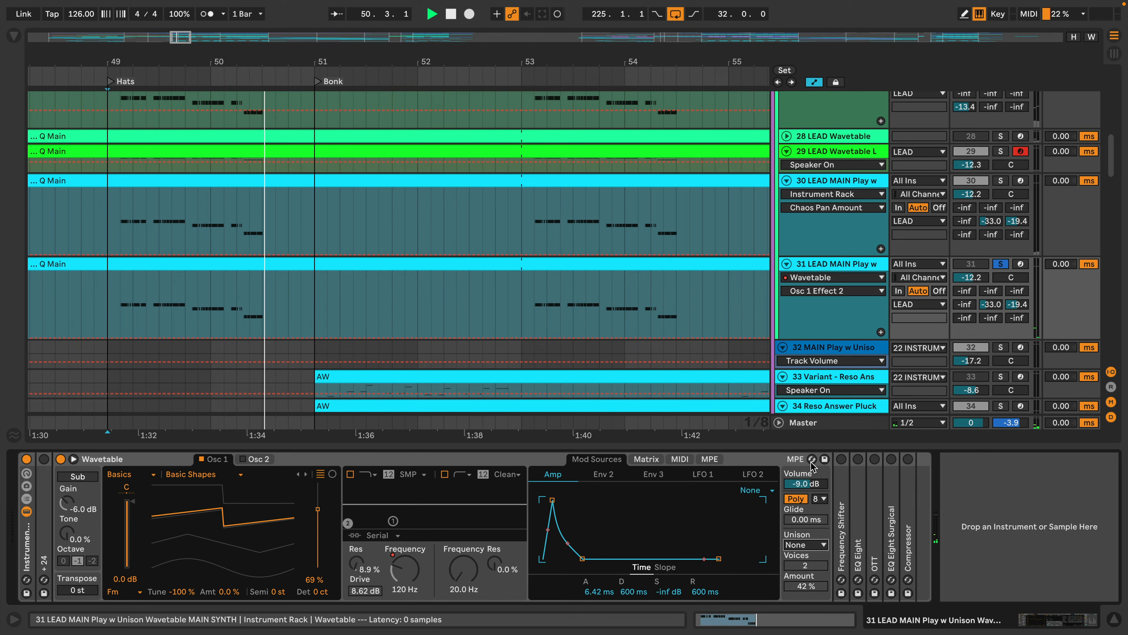
left_click(821, 545)
key("space")
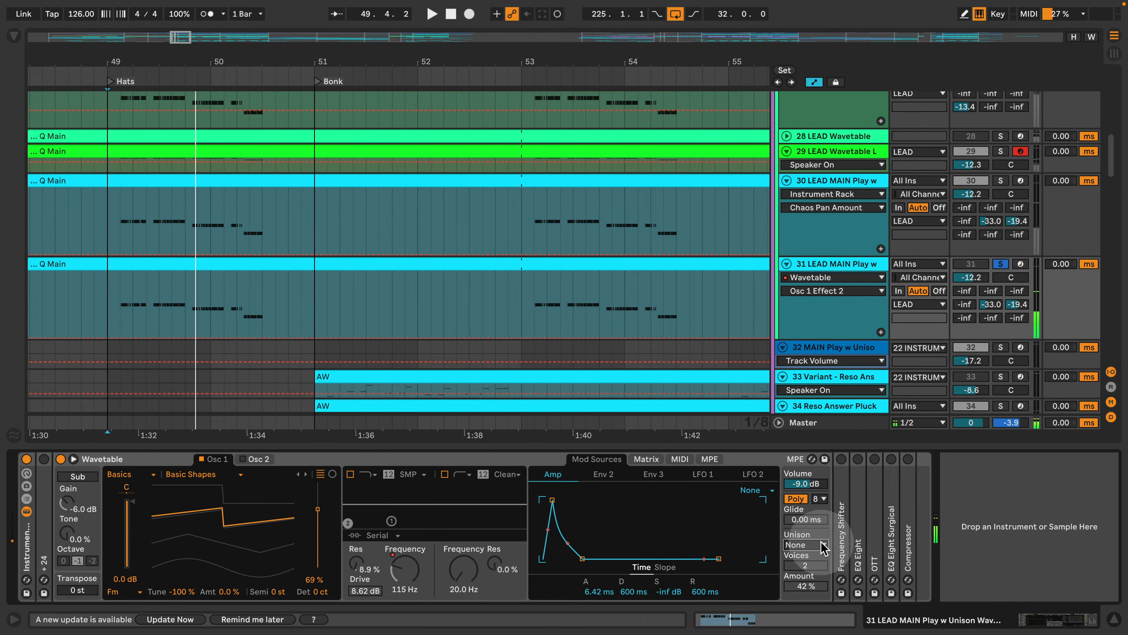
Set the Wavetable's unison mode to Random Note and play the lead again
left_click(822, 546)
left_click(836, 533)
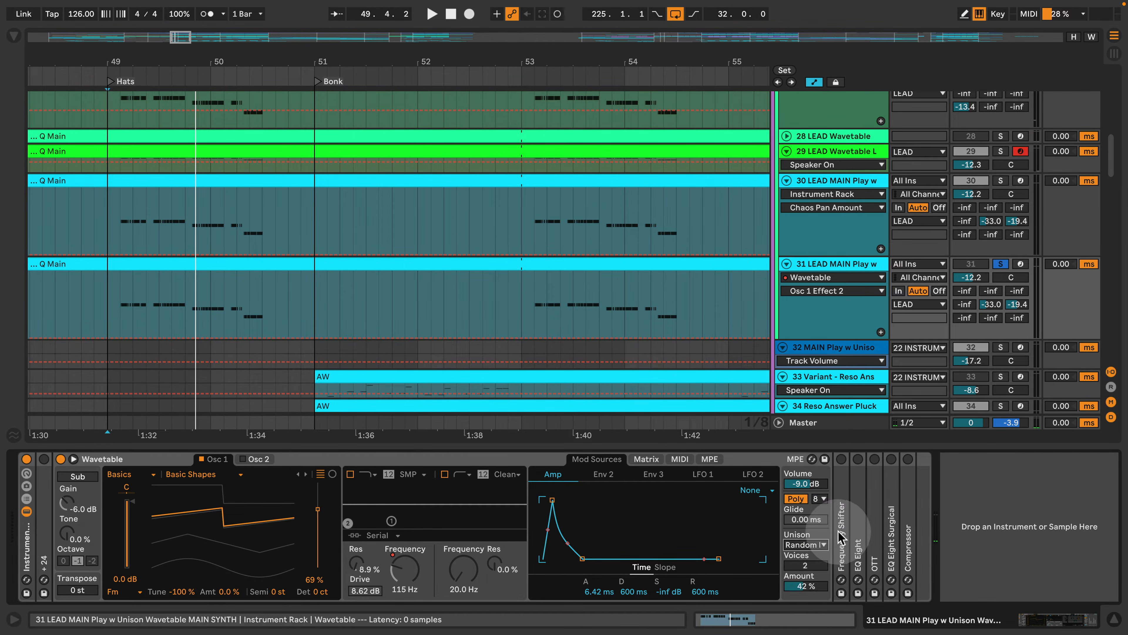
key("space")
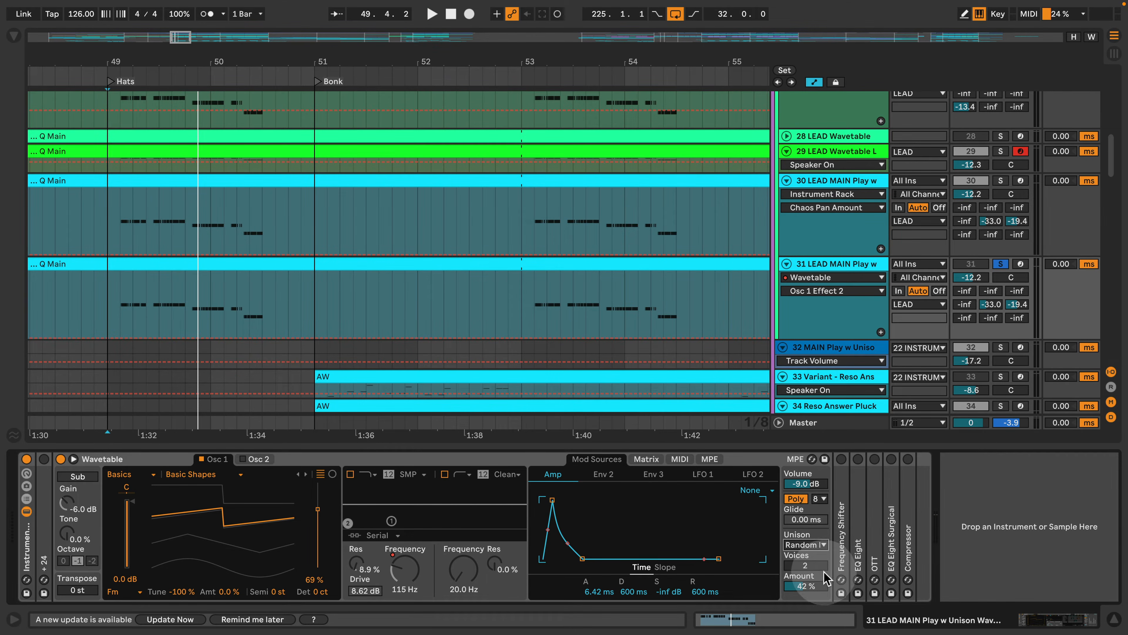
Turn on oscillator 2 with its transposition at -24 semitones and play the result
left_click(263, 460)
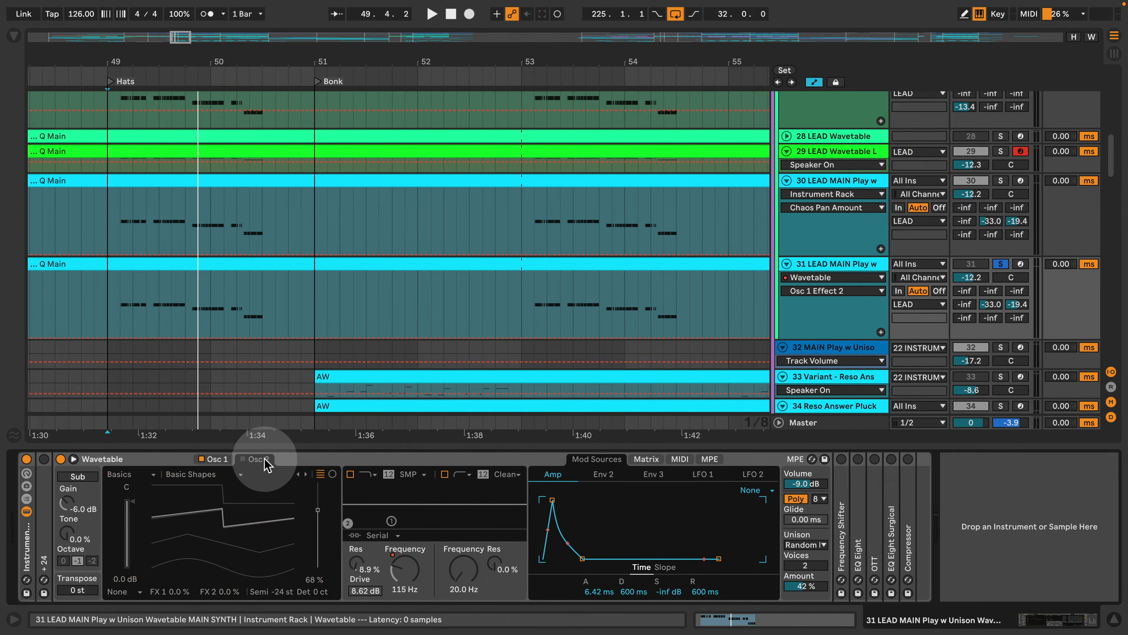
left_click(244, 459)
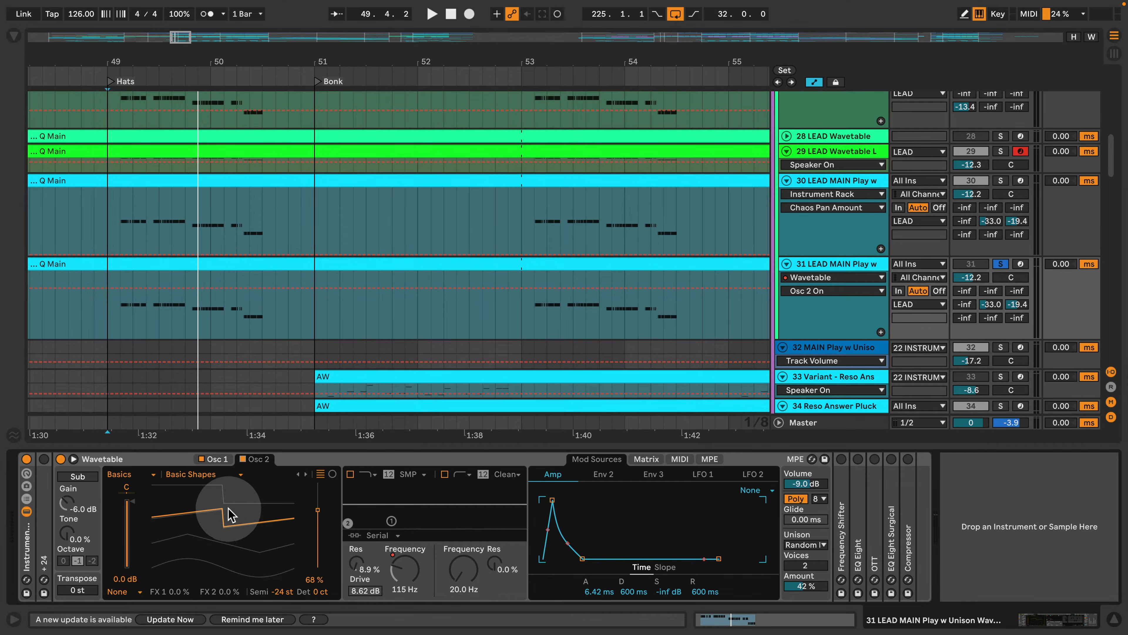
left_click(282, 592)
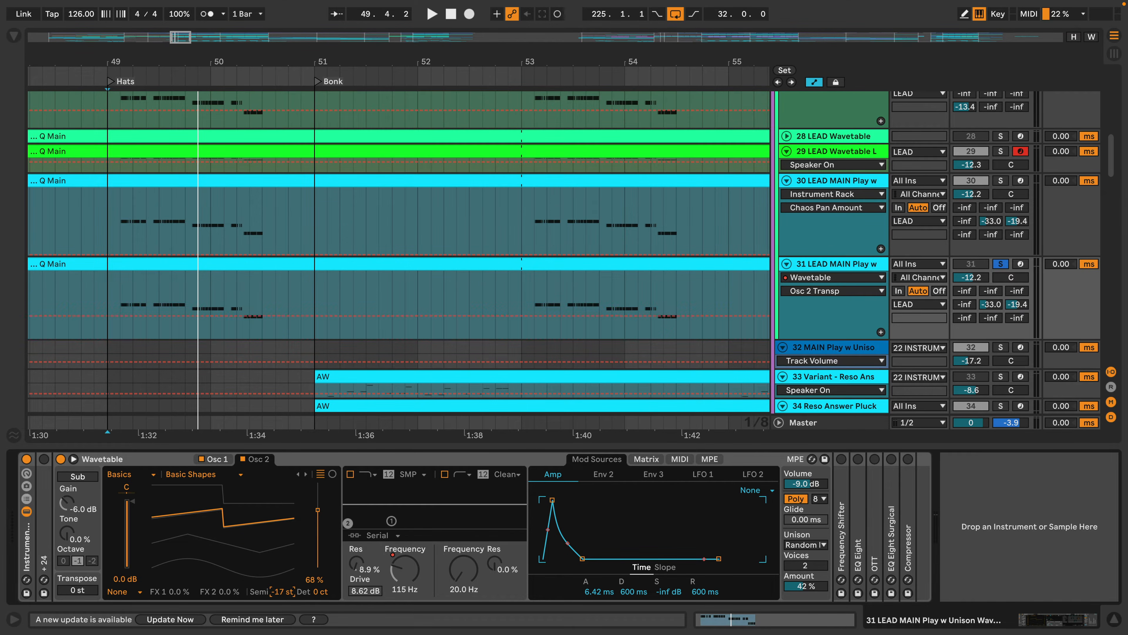
left_click_drag(282, 592, 290, 598)
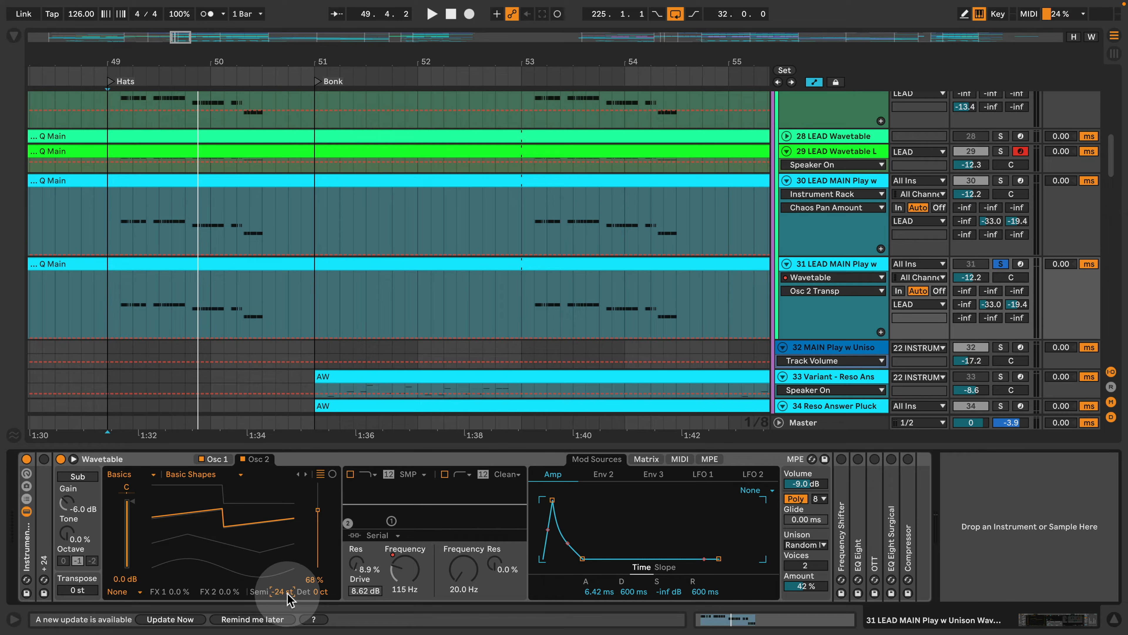
key("space")
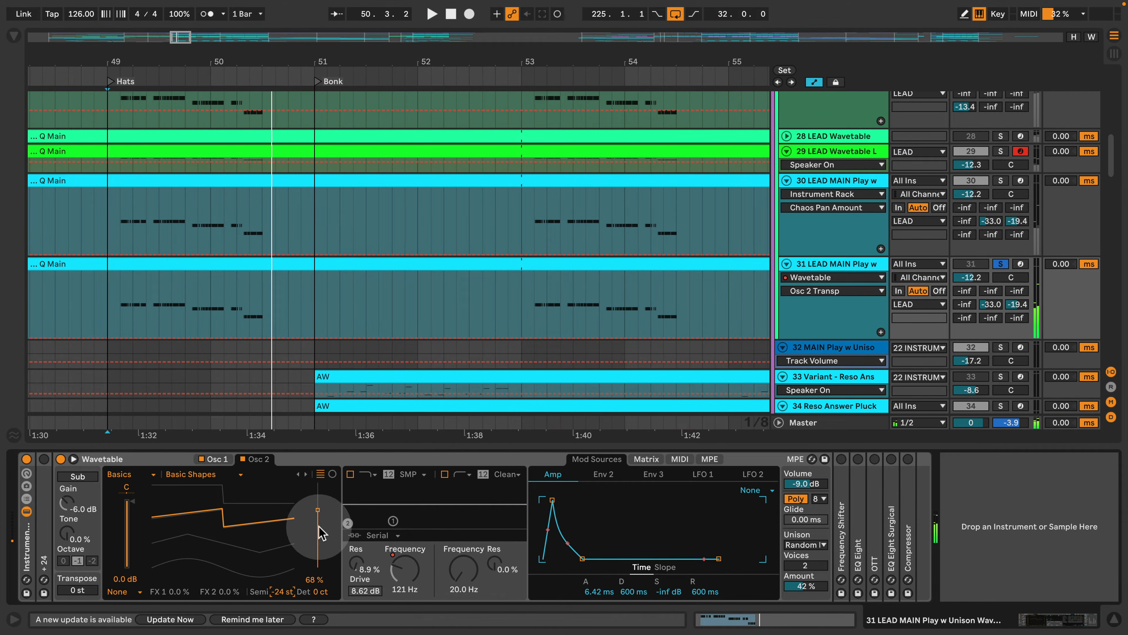
Turn on Filter 1 and set its drive to 8.62 dB
left_click(350, 474)
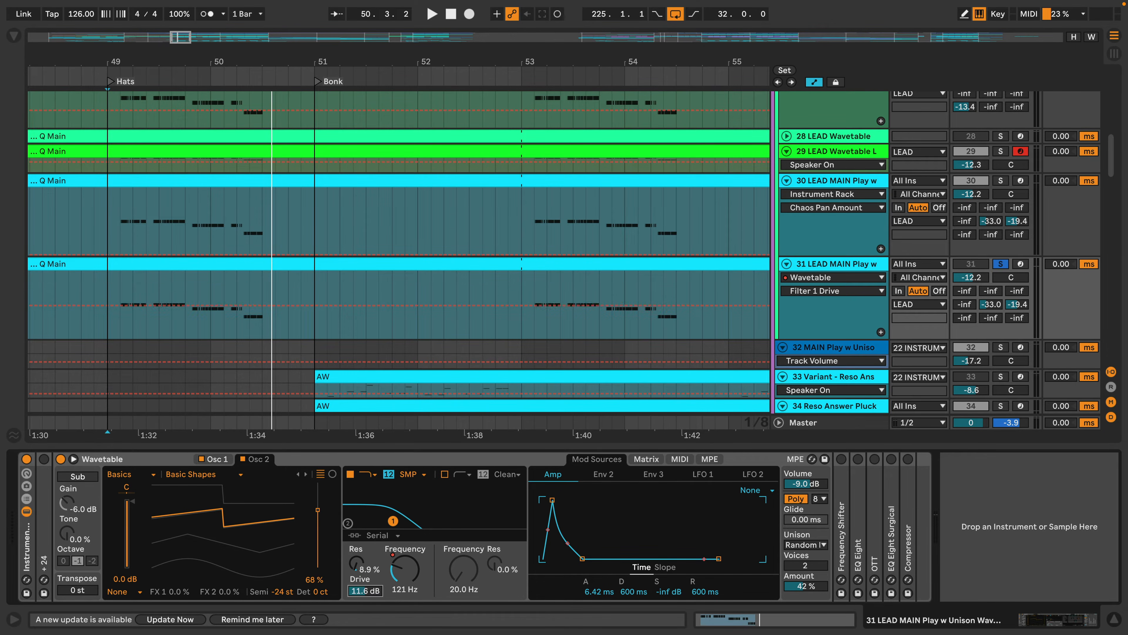
left_click_drag(369, 591, 363, 598)
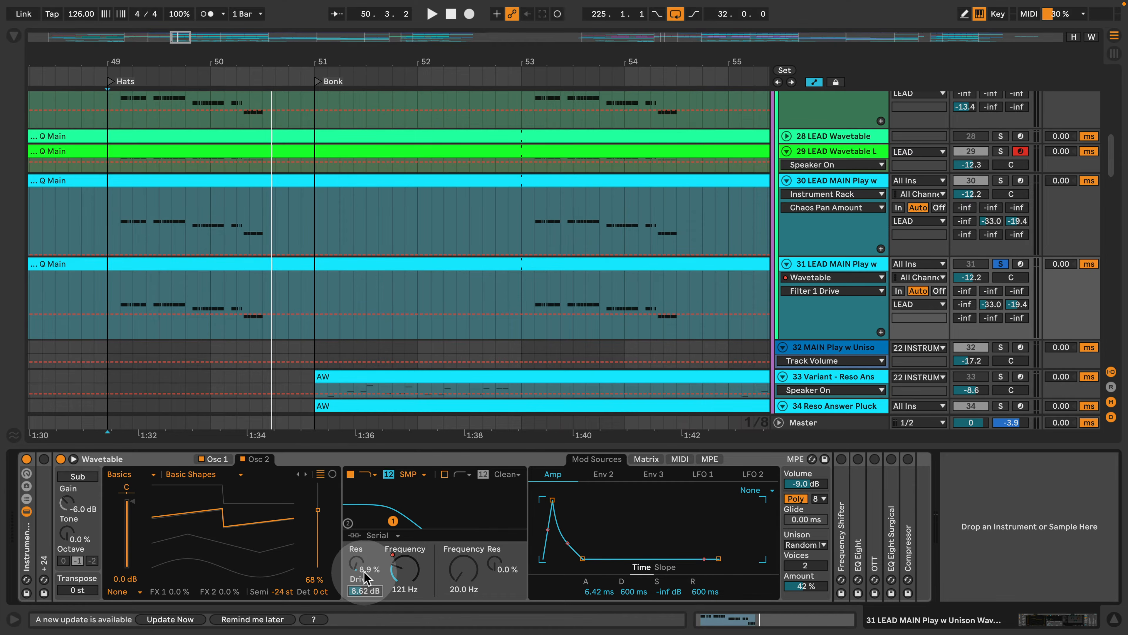
Play the lead with Filter 1's frequency automation shown, and display the Env 2 settings
left_click(413, 578)
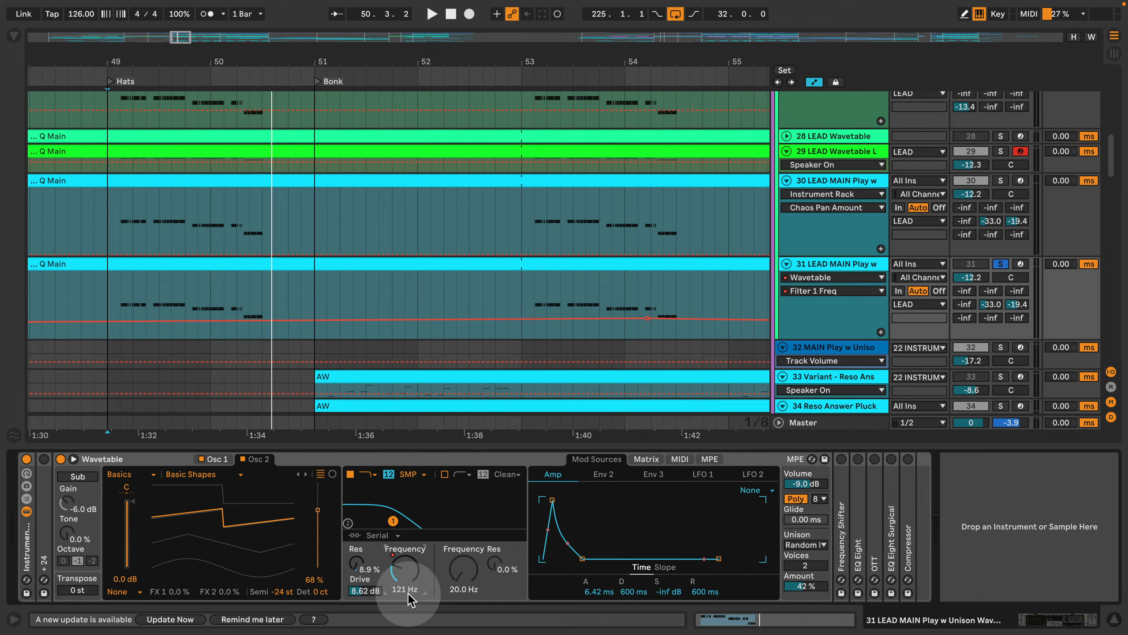
key("space")
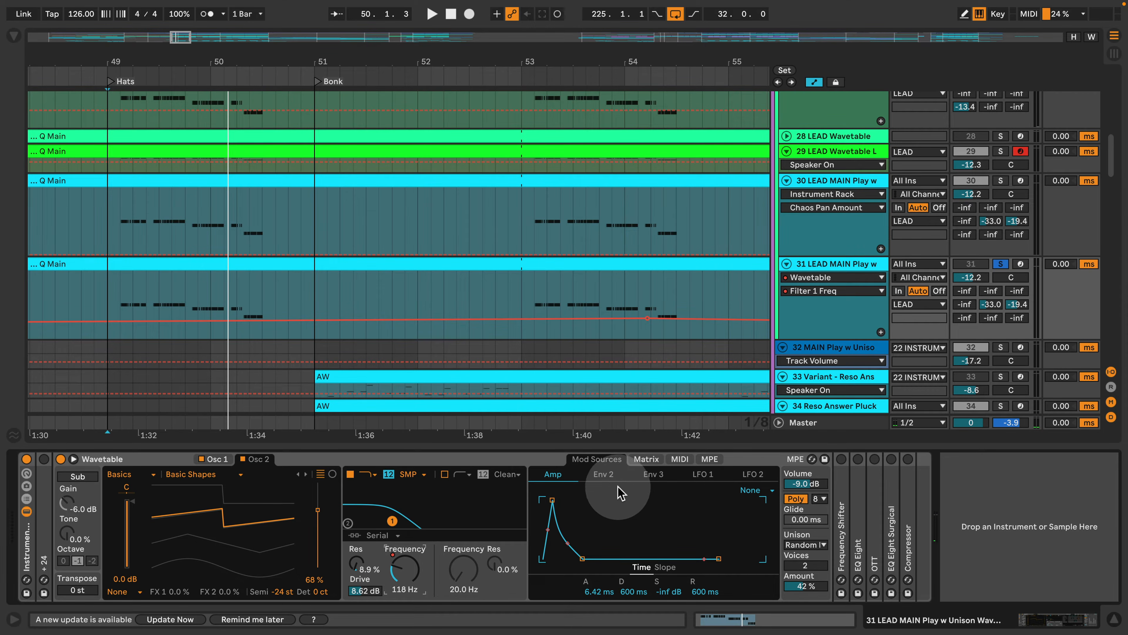
left_click(606, 474)
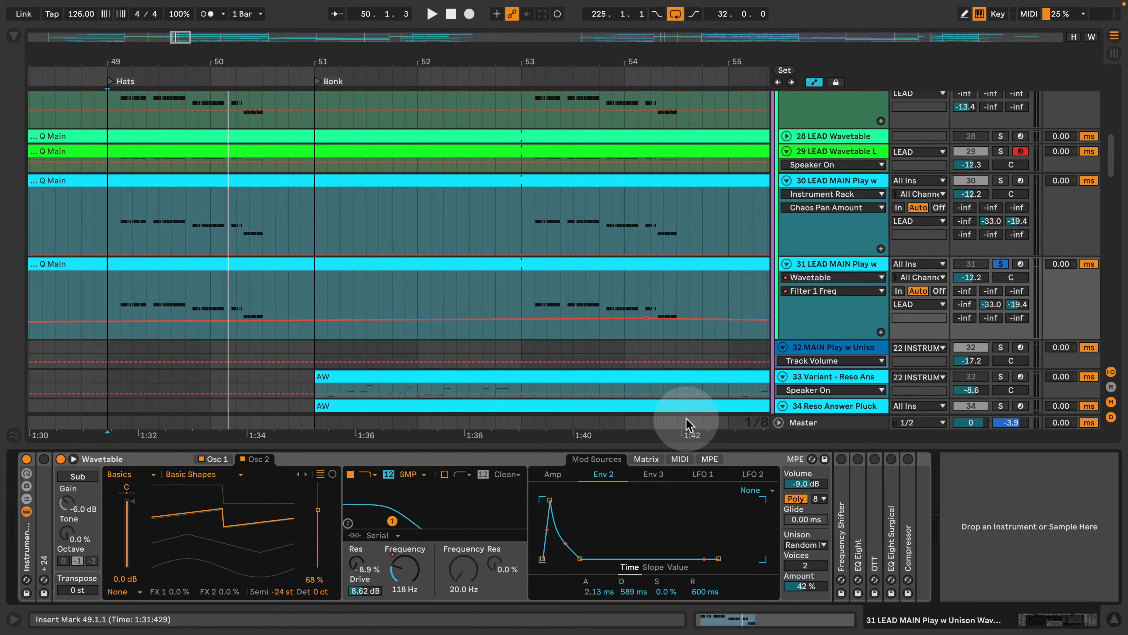
Set the Env 2 modulation of Filter 1 Freq to 0 in the modulation matrix and play the lead
left_click(647, 459)
left_click(664, 511)
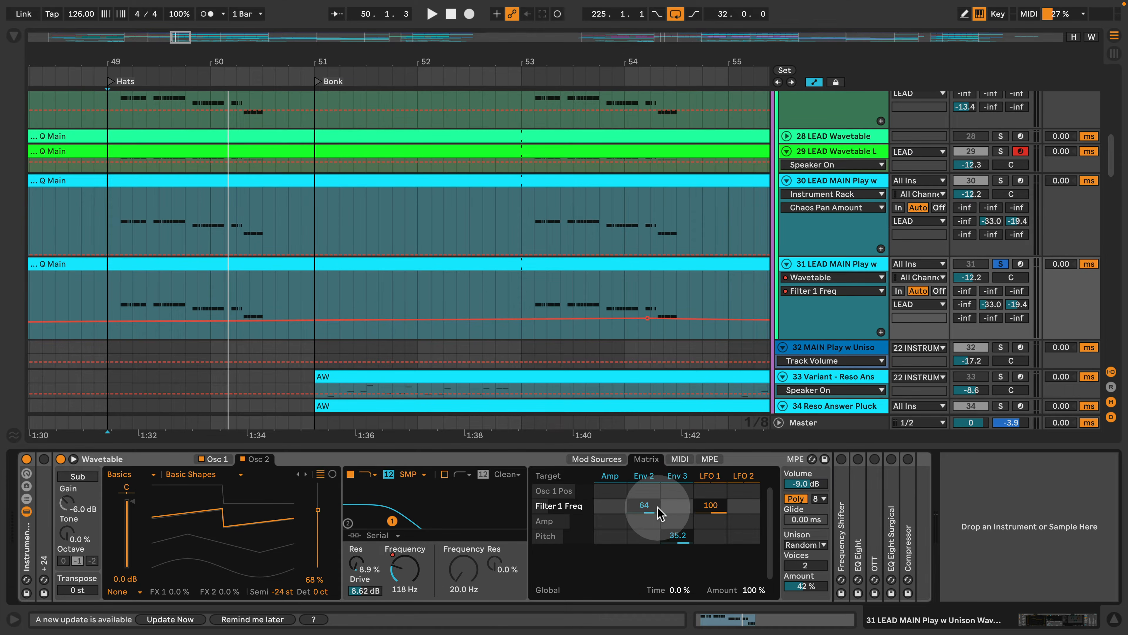
double_click(633, 515)
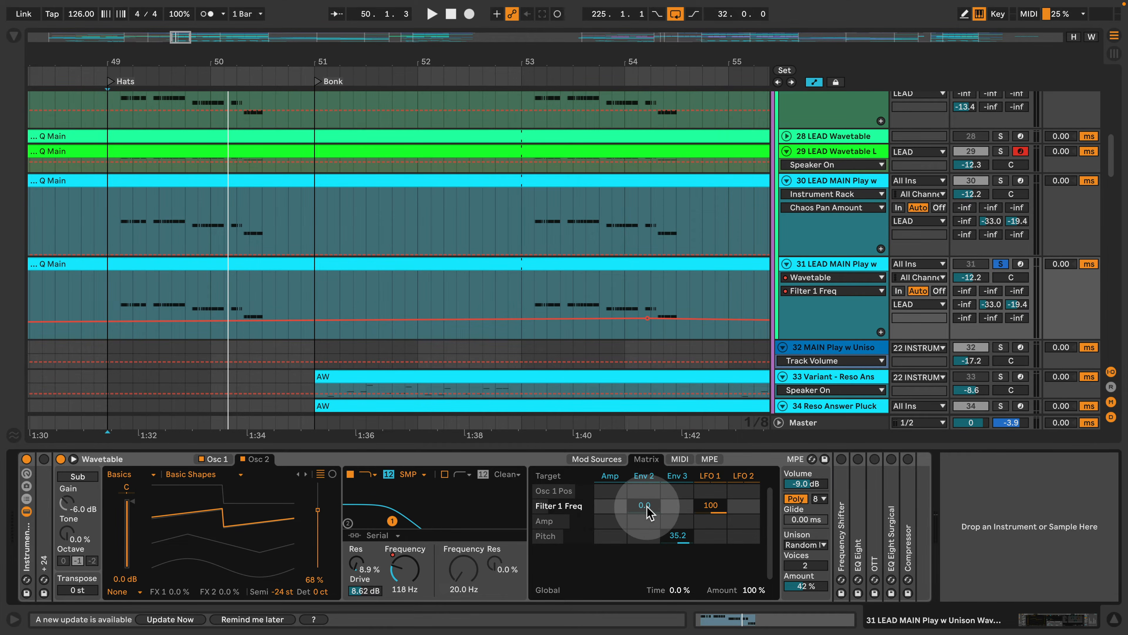
key("space")
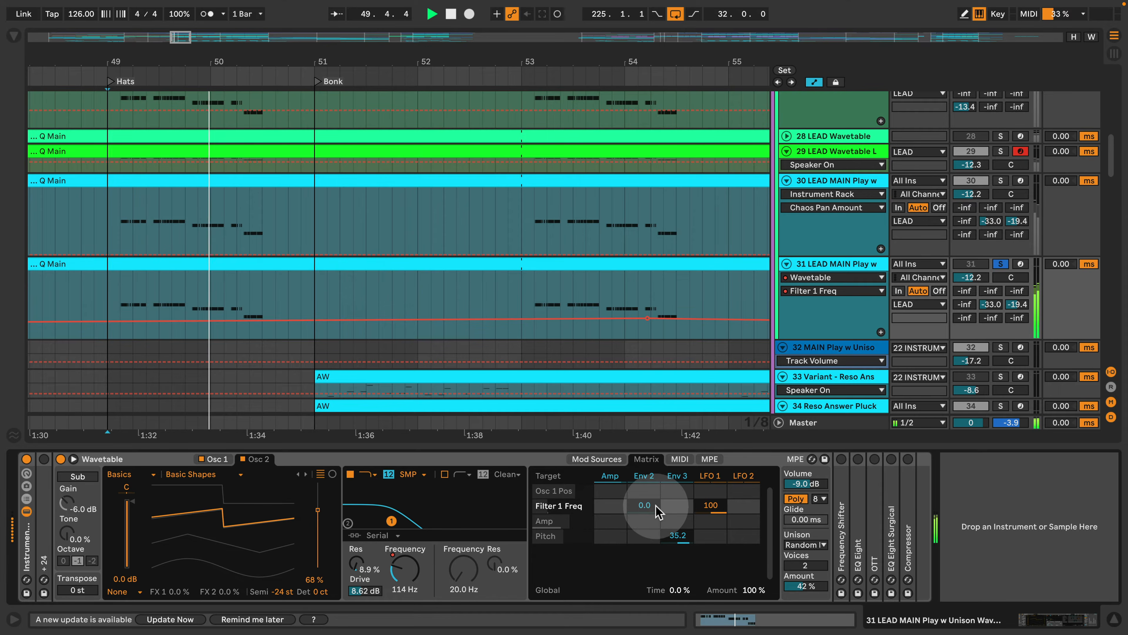
key("space")
Restore Env 2's modulation of Filter 1 Freq to 64 after comparing it with an amount of 100
left_click(649, 479)
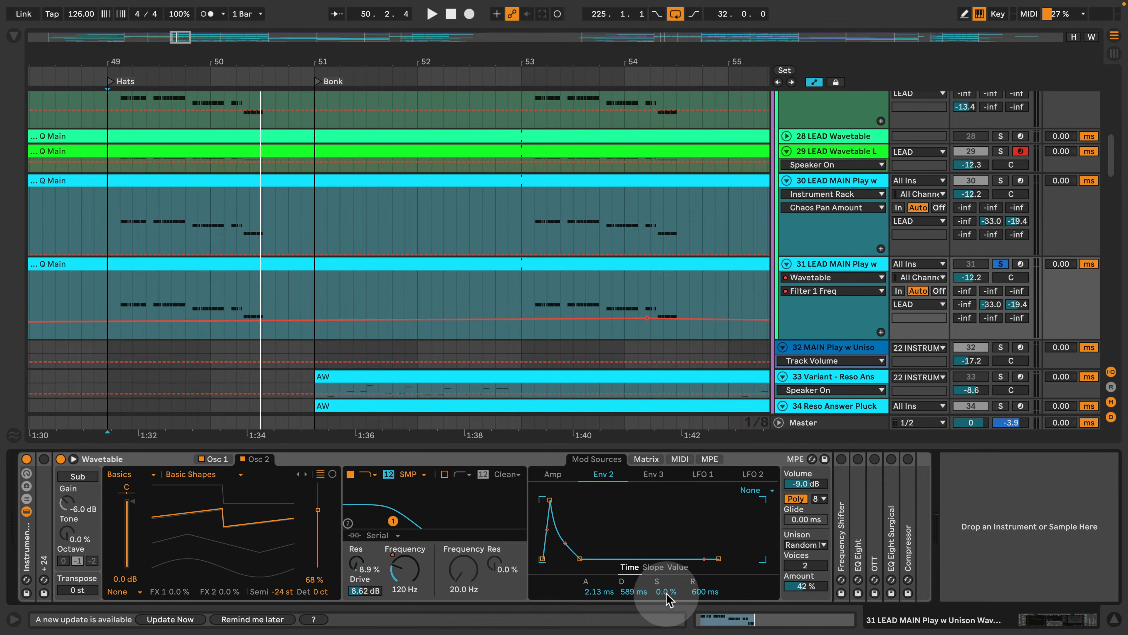
left_click(648, 459)
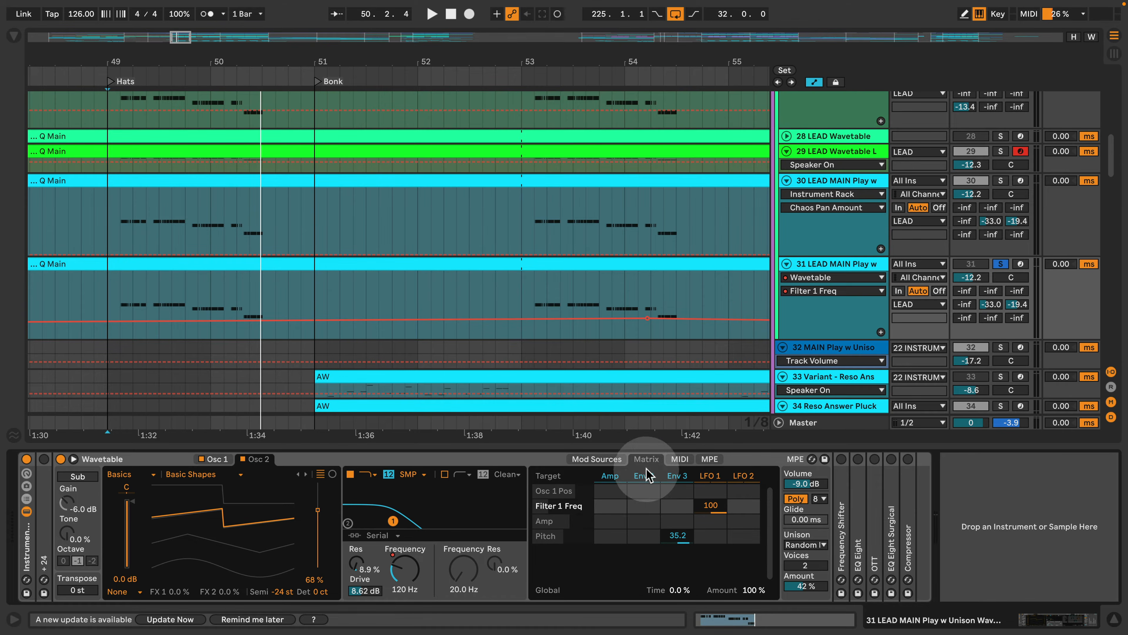
left_click(645, 507)
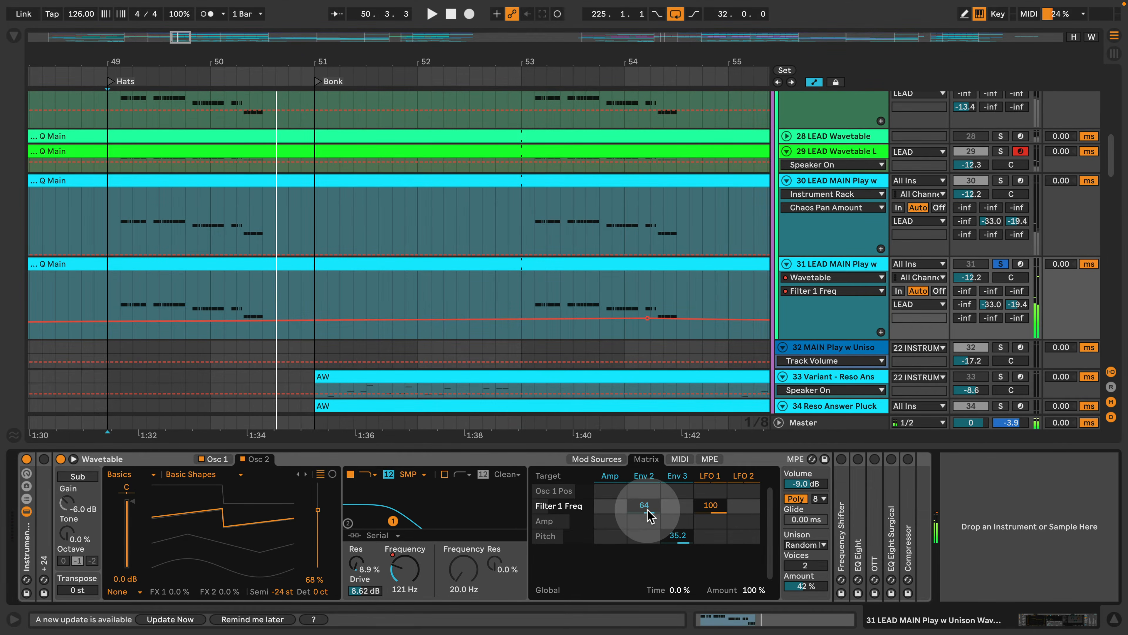
left_click_drag(645, 515, 645, 489)
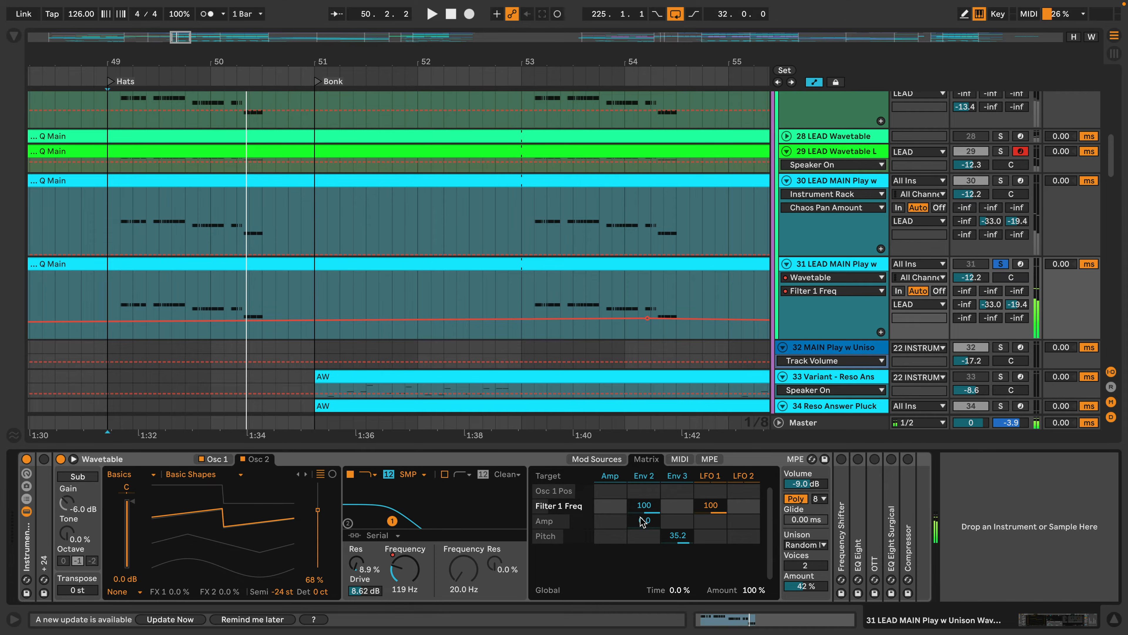
key("super+z")
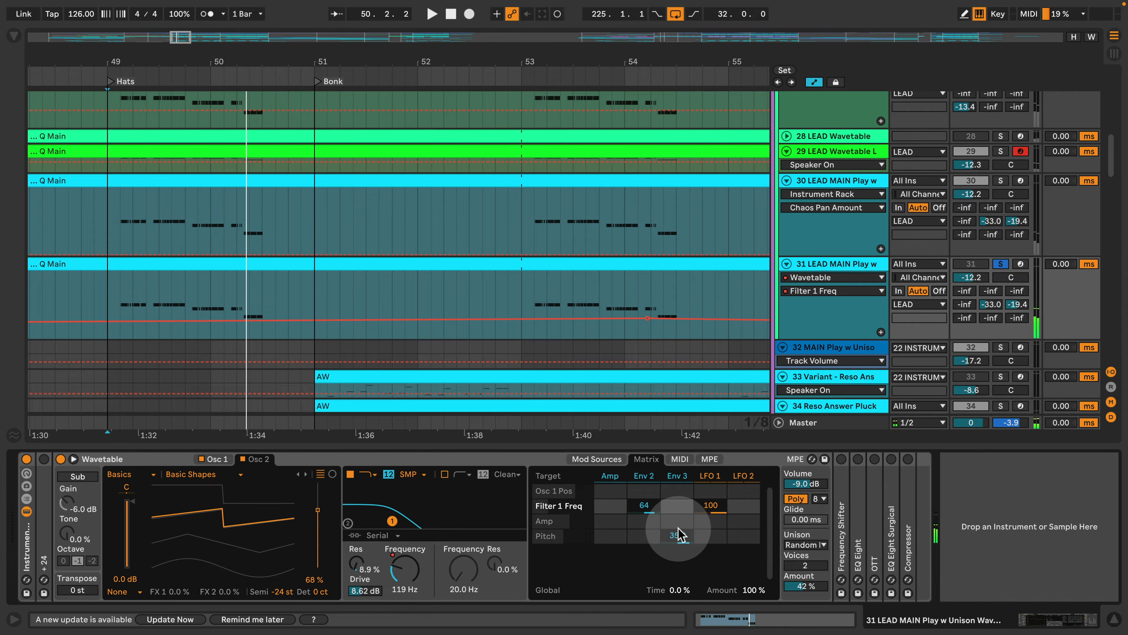
Examine LFO 1's settings and its modulation of Filter 1 Freq in the matrix, and play the lead
left_click(712, 481)
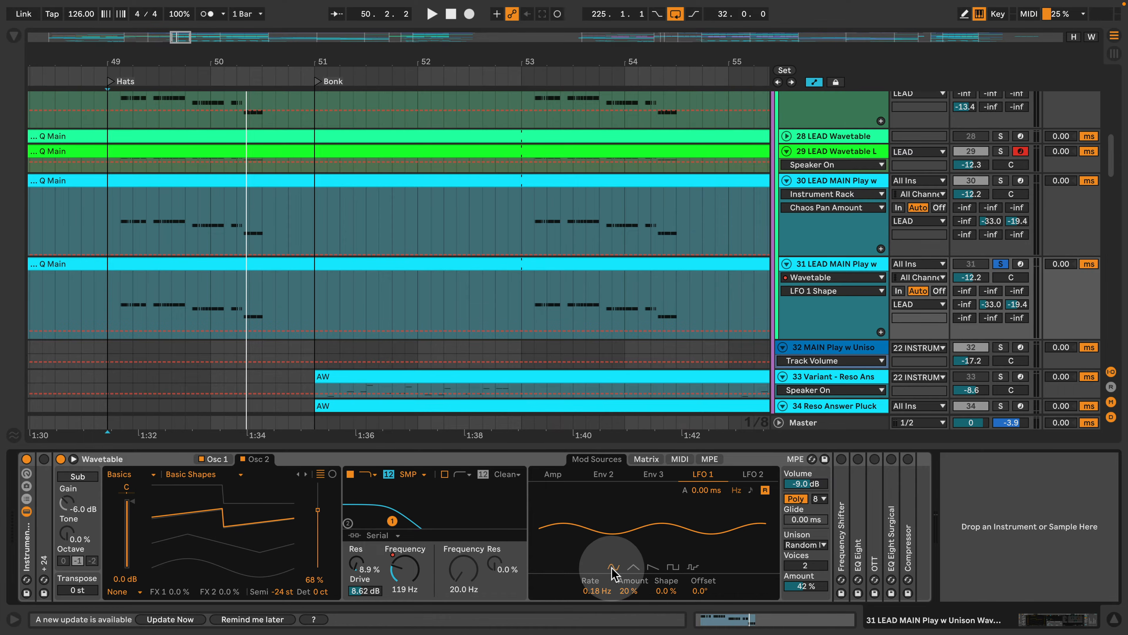
left_click_drag(626, 591, 626, 586)
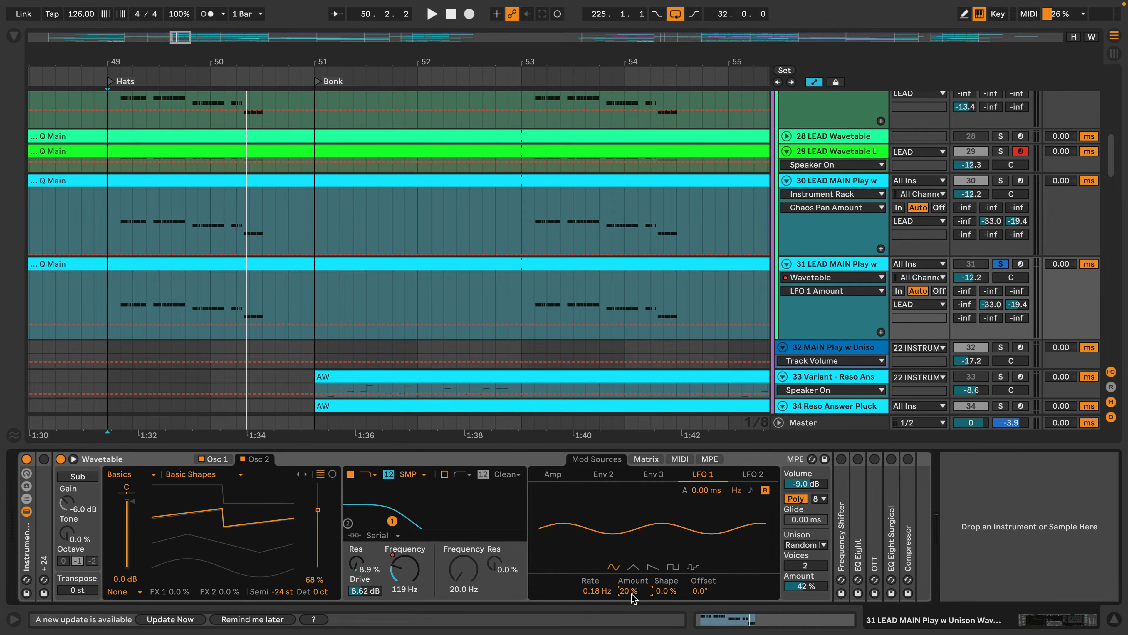
left_click(667, 513)
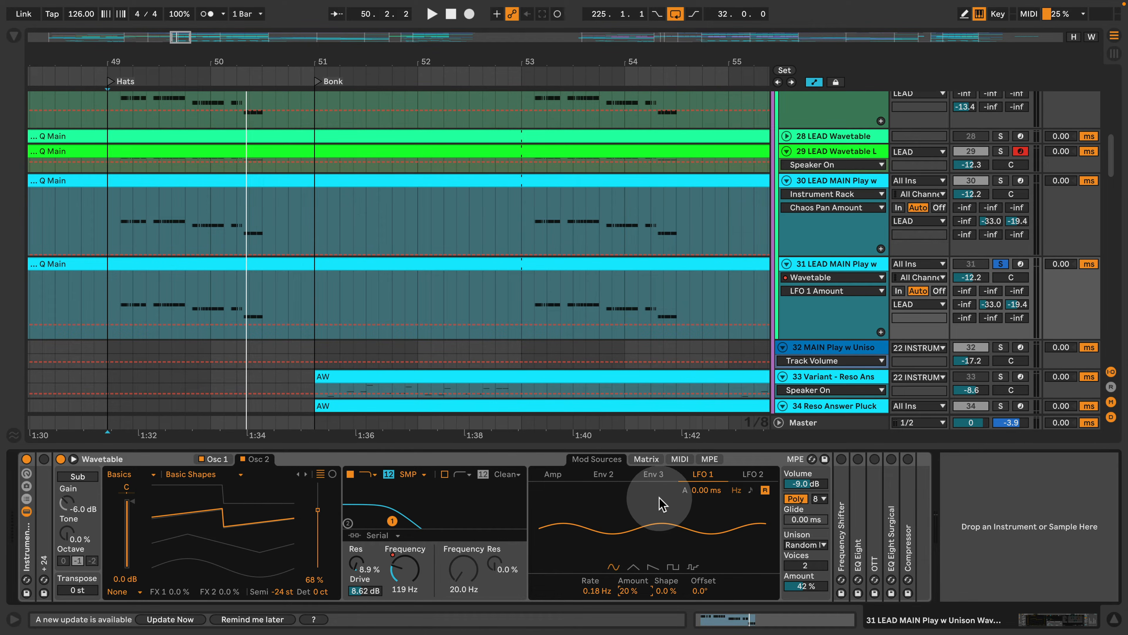
left_click(646, 459)
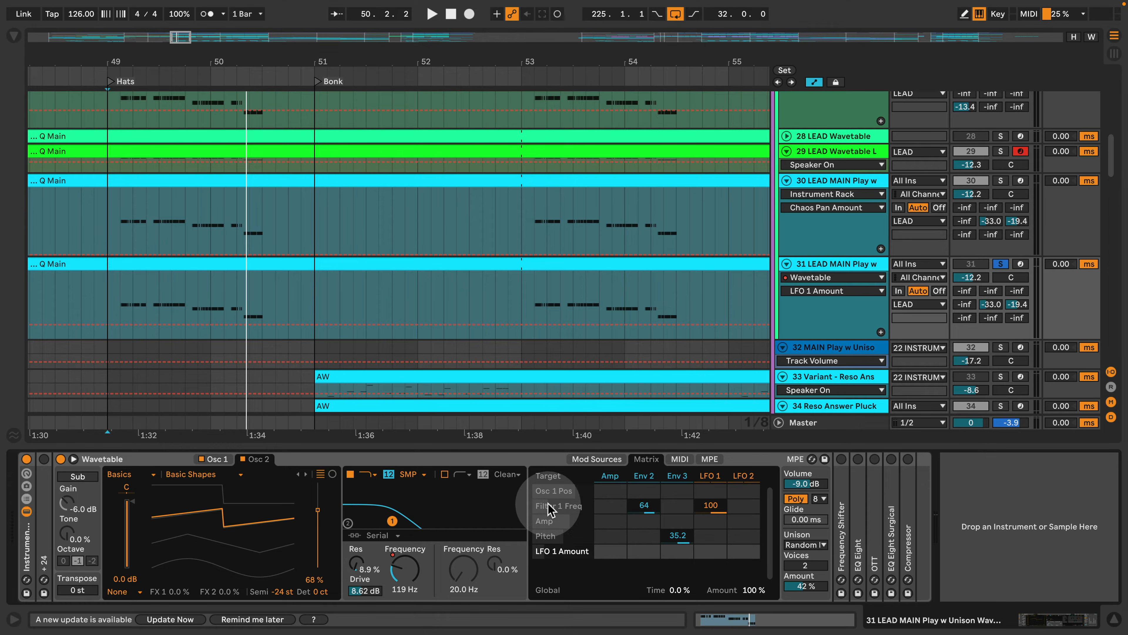
left_click(711, 509)
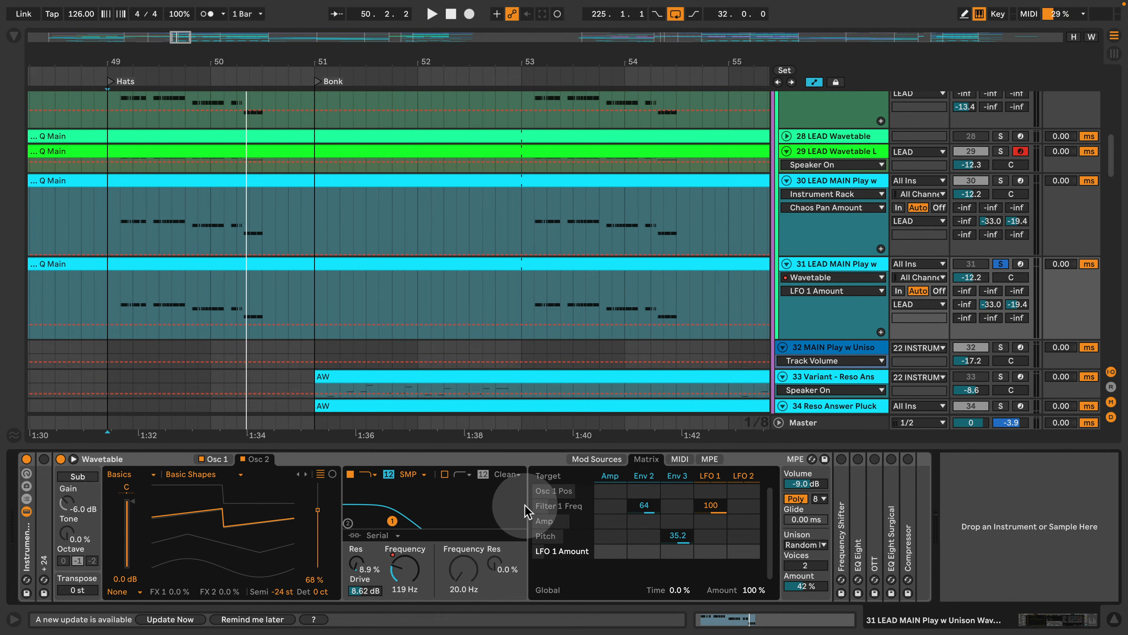
key("space")
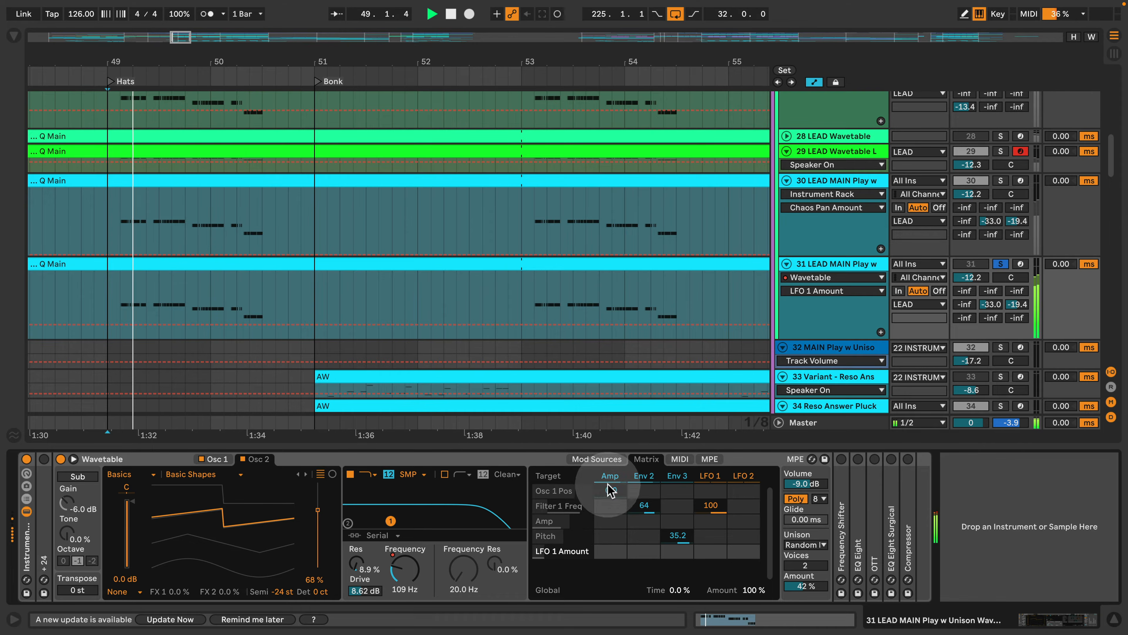
Display oscillator 1's FM effect amount and play the lead
left_click(215, 459)
mouse_move(233, 594)
left_mouse_down()
mouse_move(232, 552)
mouse_move(238, 593)
left_mouse_up()
key("space")
key("space")
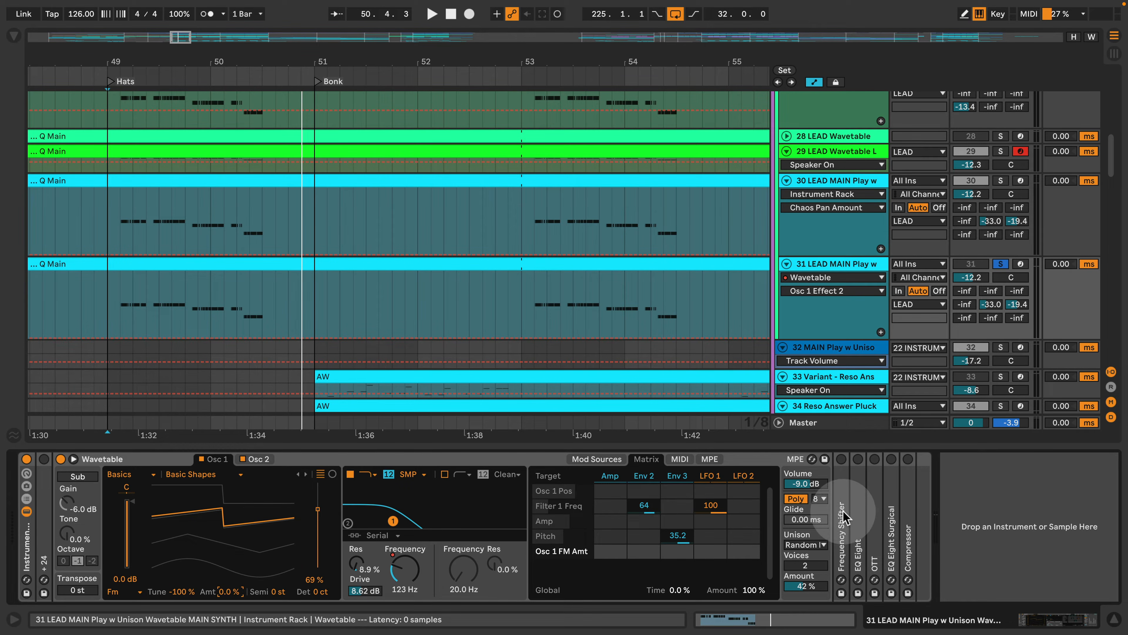
Unfold the EQ Eight after the Frequency Shifter, turn it on and play the lead through it
double_click(859, 515)
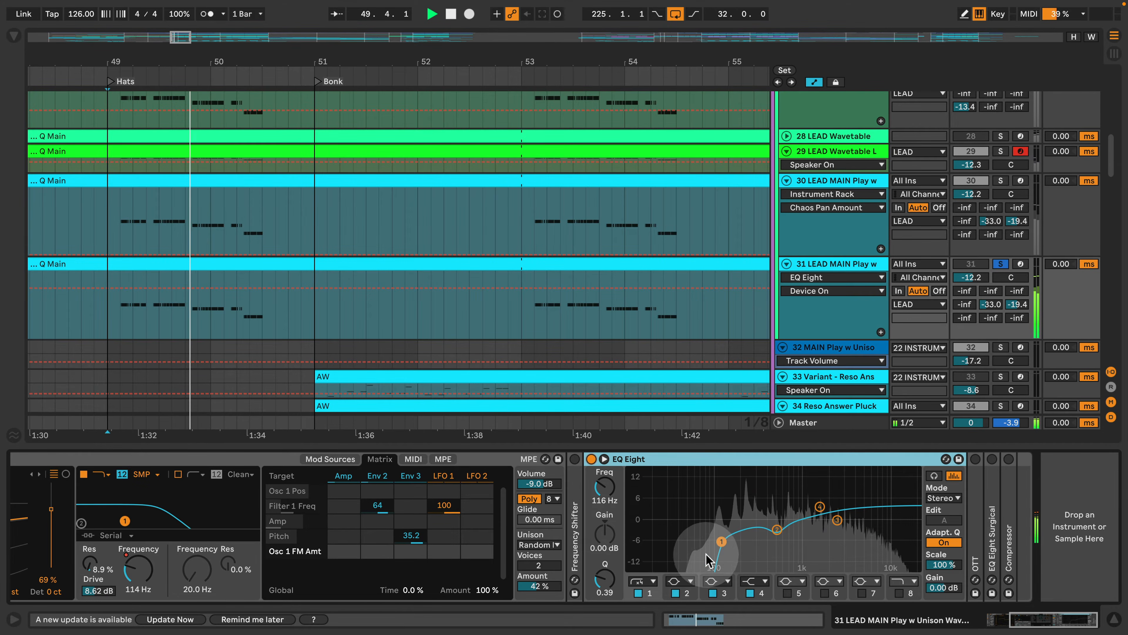
key("space")
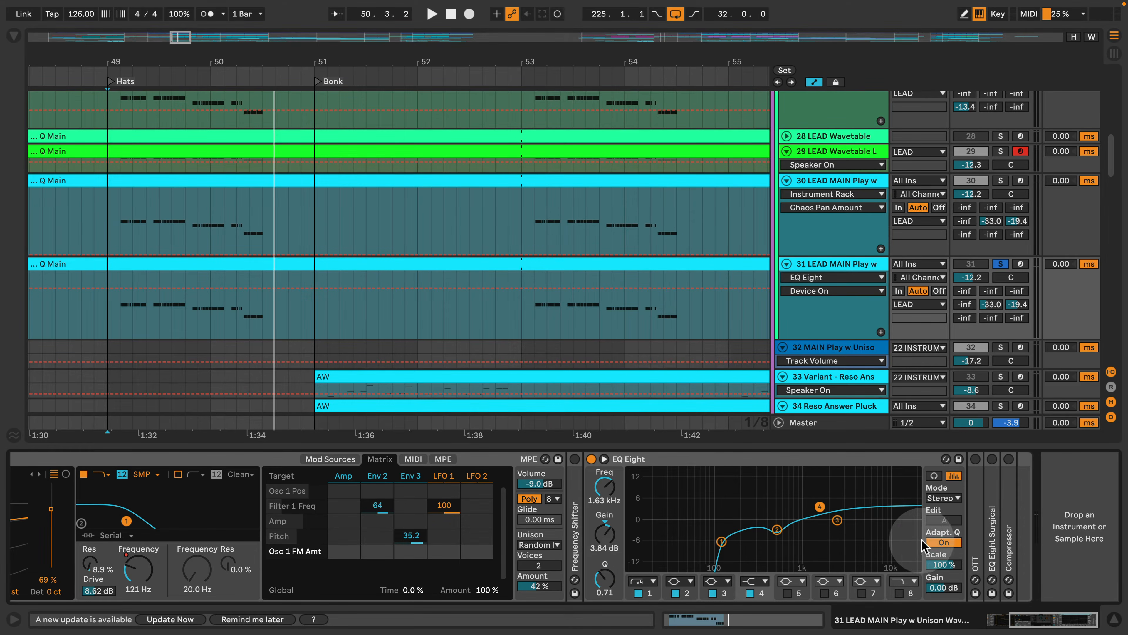
Unfold and turn on OTT, and compare the lead with it off and on during playback
double_click(975, 543)
left_click_drag(1028, 617, 1075, 619)
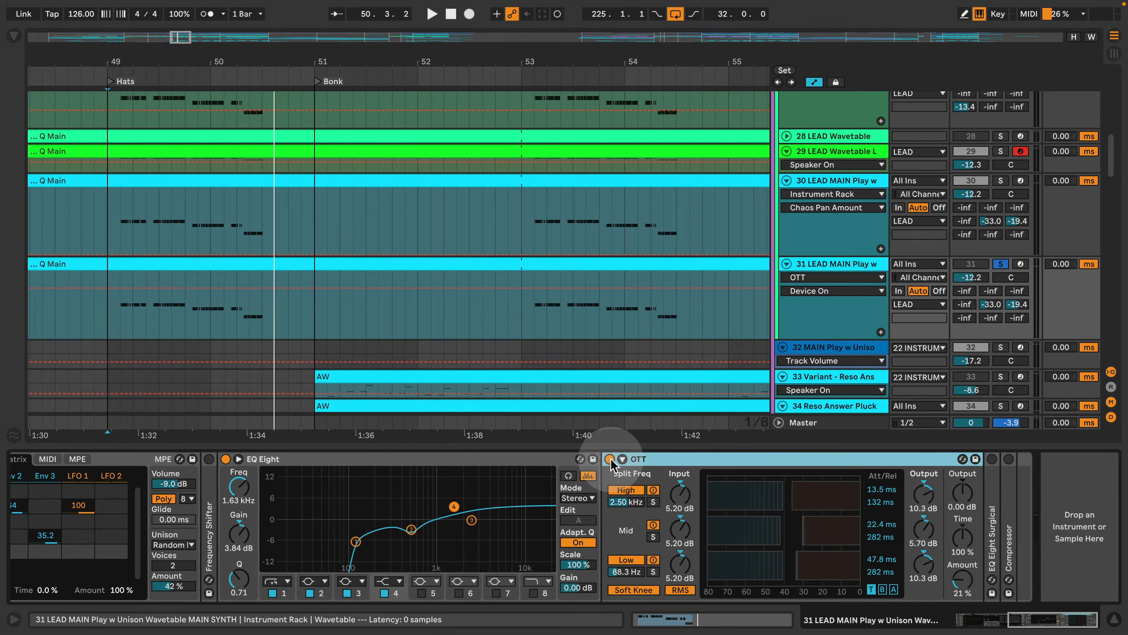
left_click(963, 594)
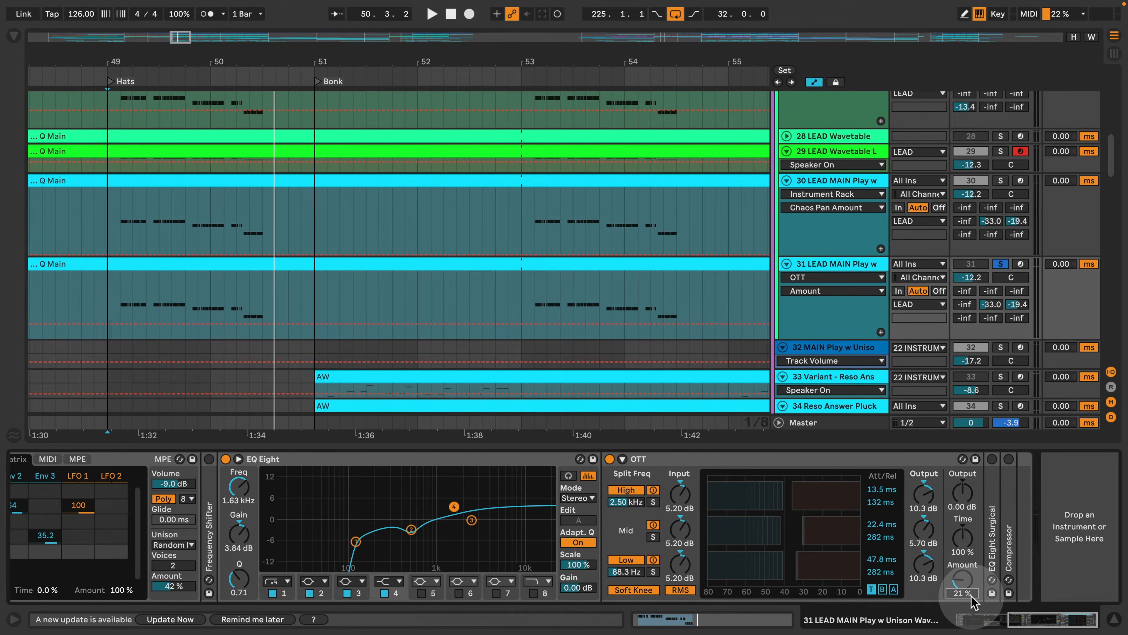
key("space")
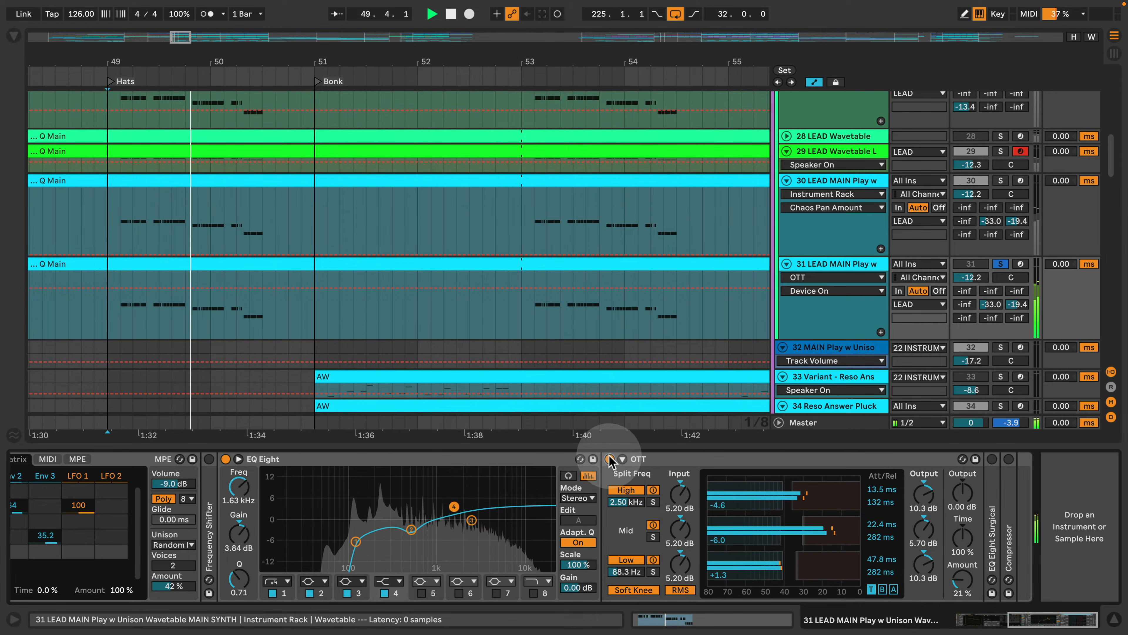
left_click(609, 459)
left_click(610, 459)
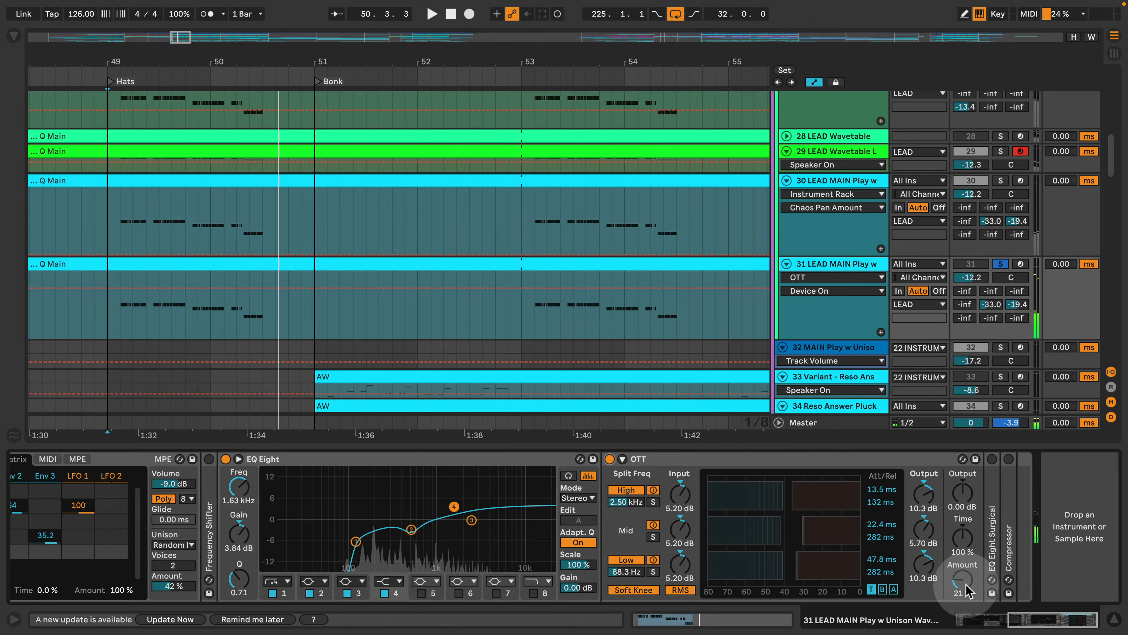
Unfold and turn on EQ Eight Surgical and the sidechained Compressor at the end of the device chain
double_click(997, 547)
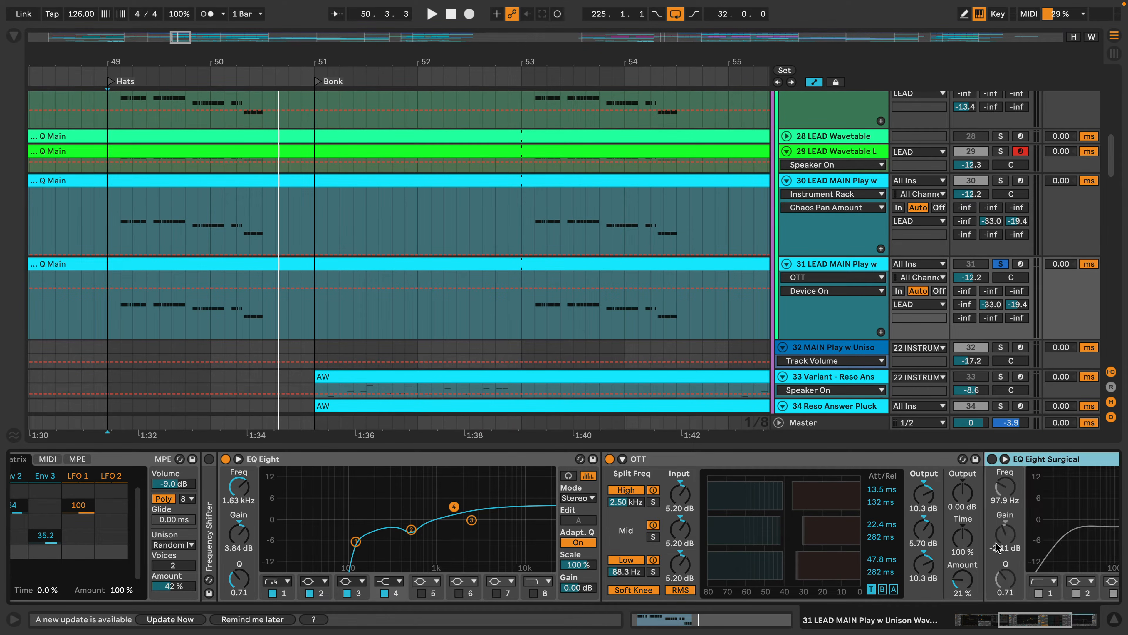
left_click_drag(1050, 627, 1075, 626)
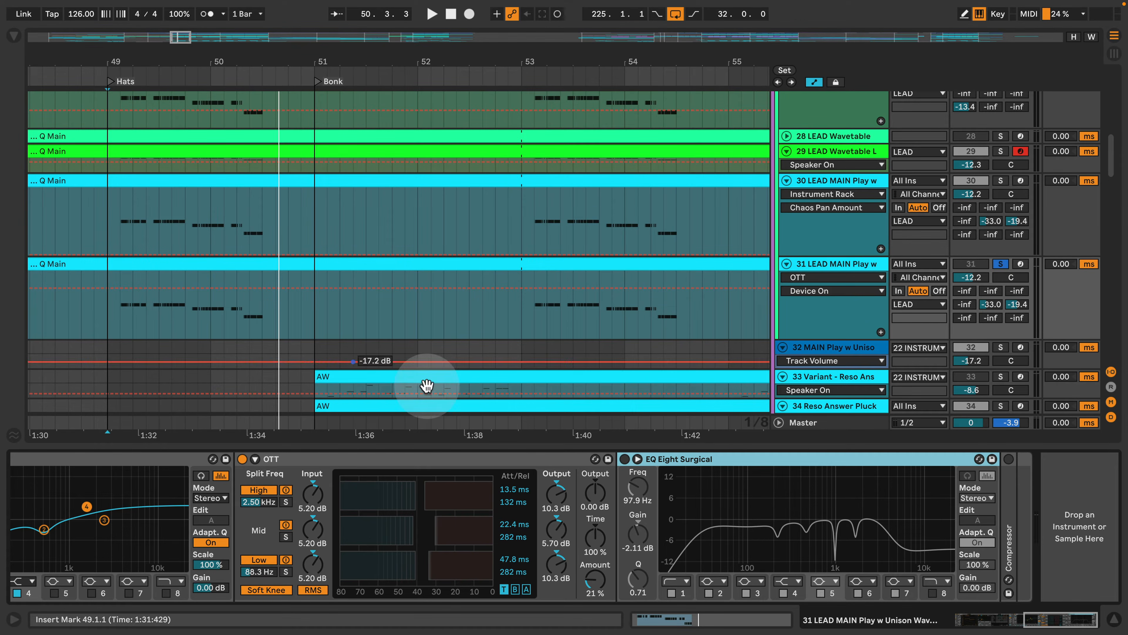
left_click(624, 459)
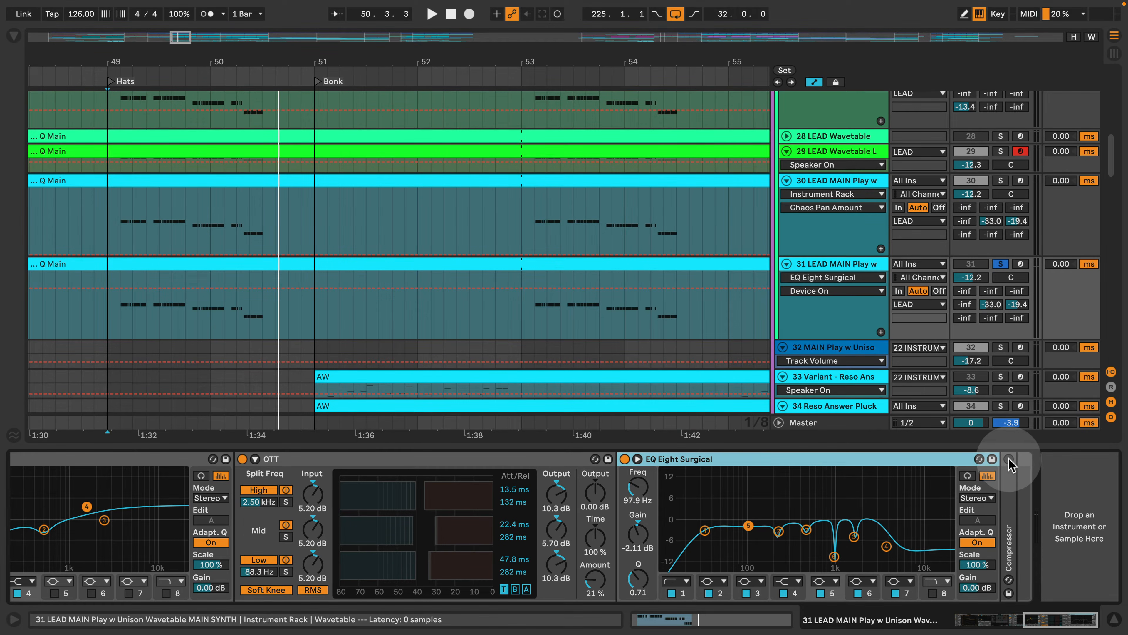
double_click(1019, 482)
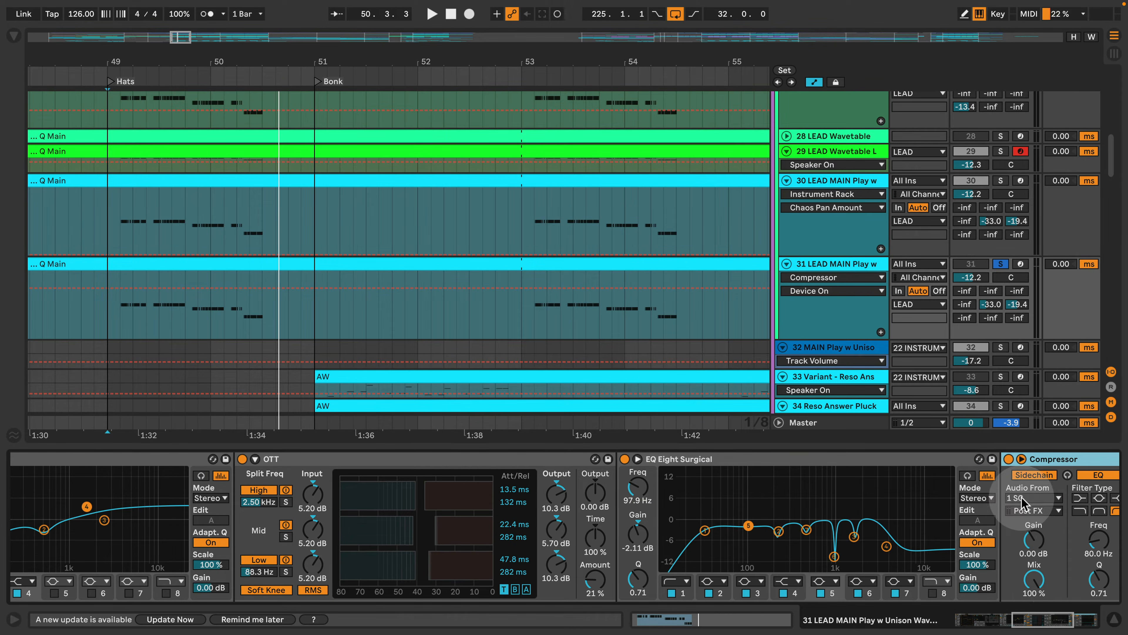
left_click(1039, 623)
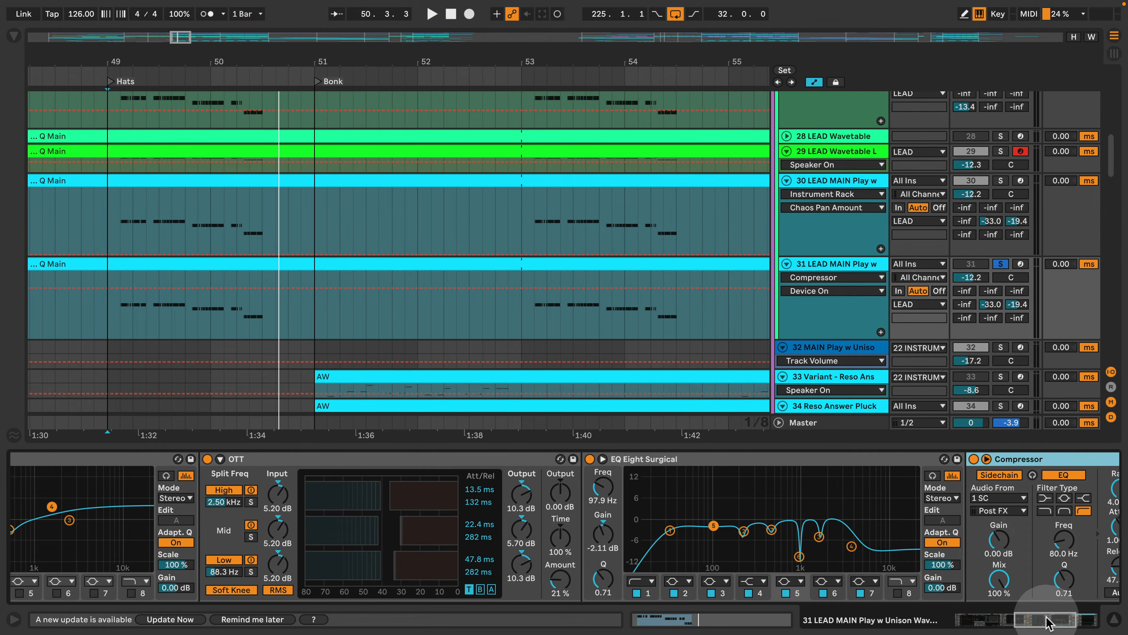
Show the return tracks, activate returns E Overdrive Tail and F MAIN Delay, and play the lead with them
scroll(885, 209, "down", 3)
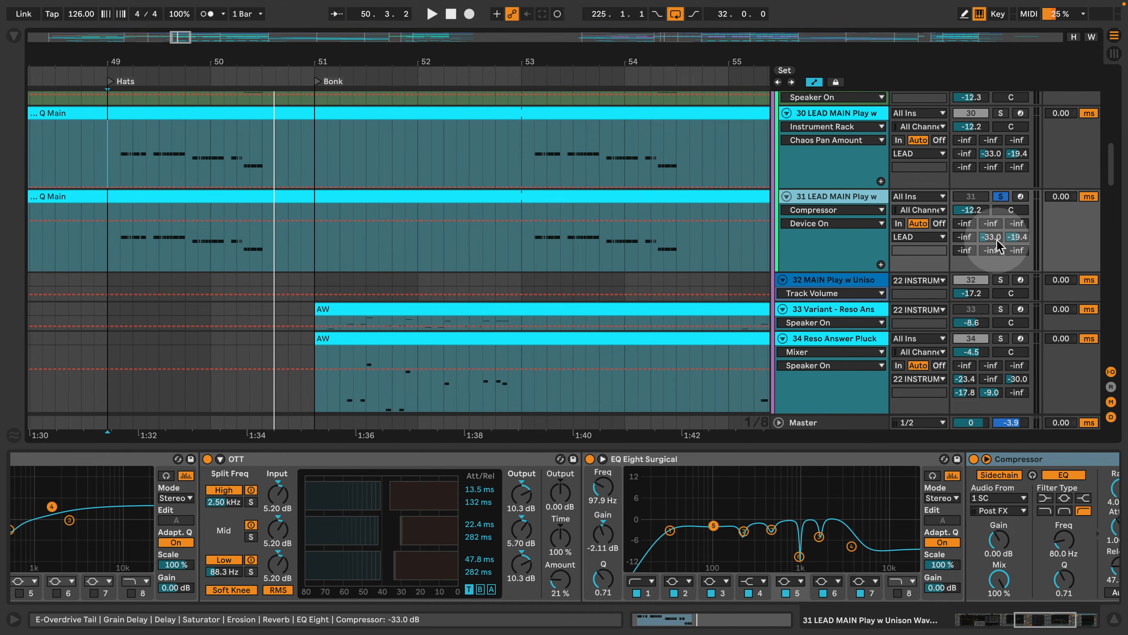
left_click(1112, 386)
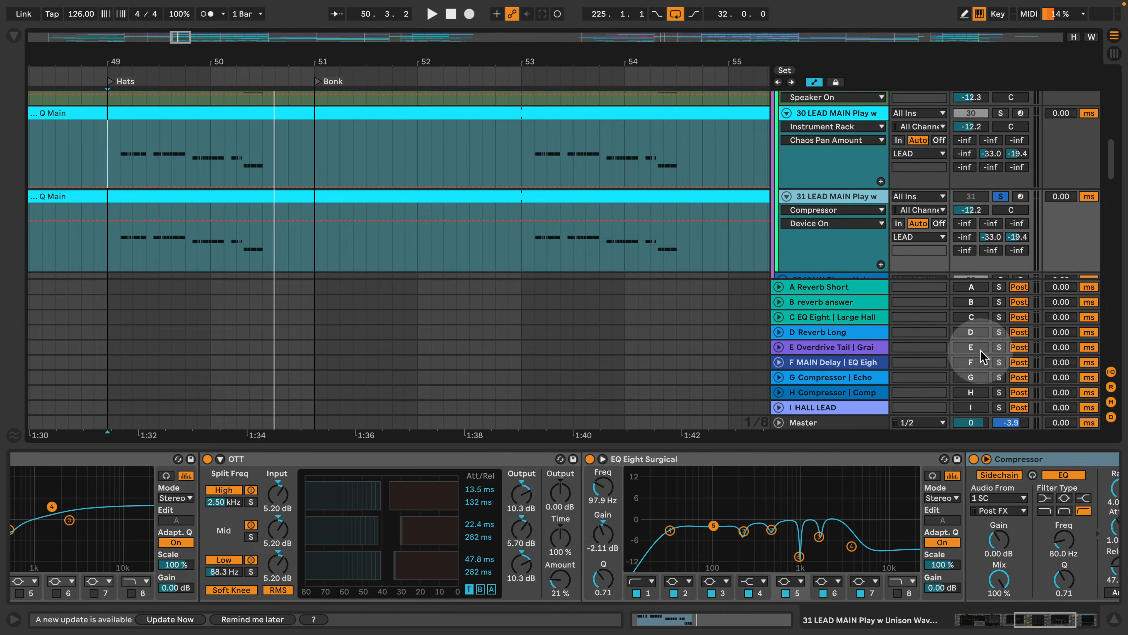
left_click(831, 348)
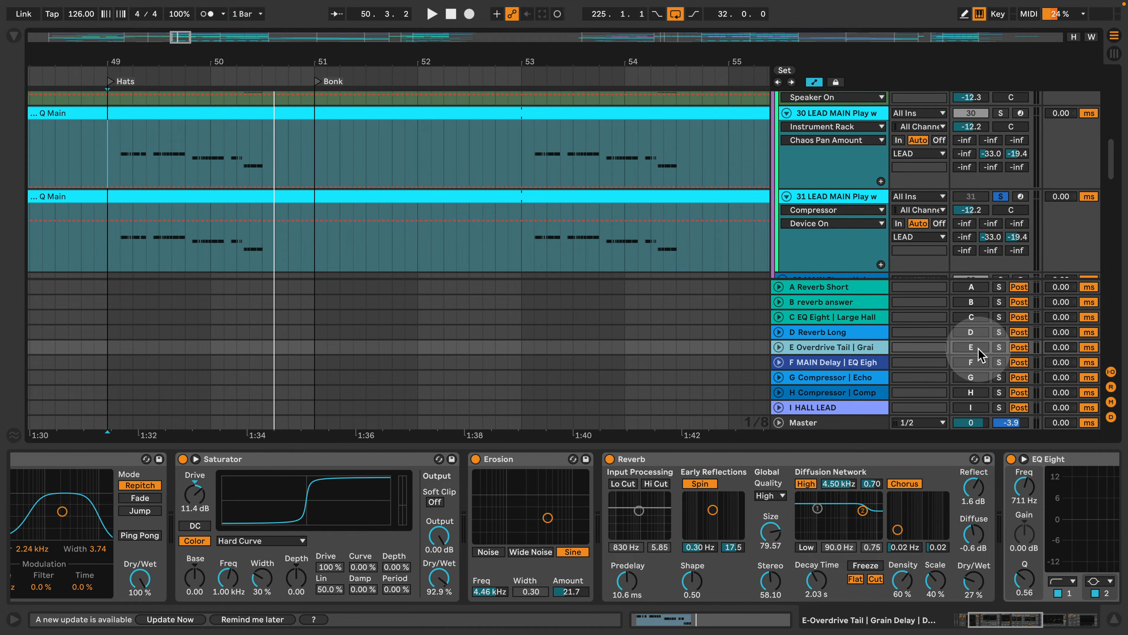
left_click(827, 364)
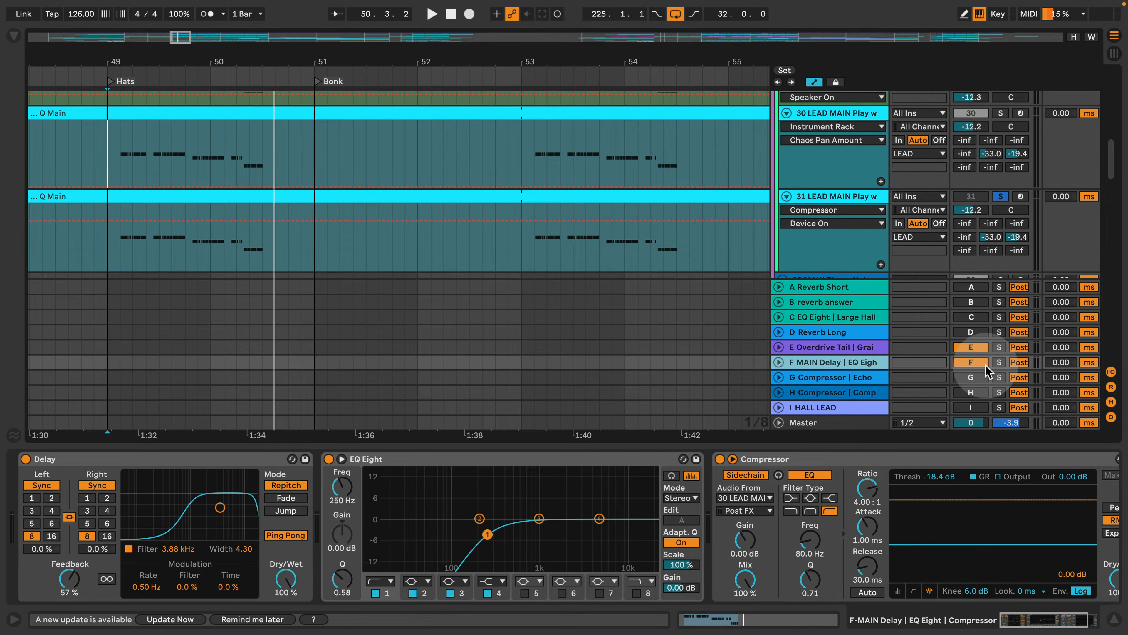
key("space")
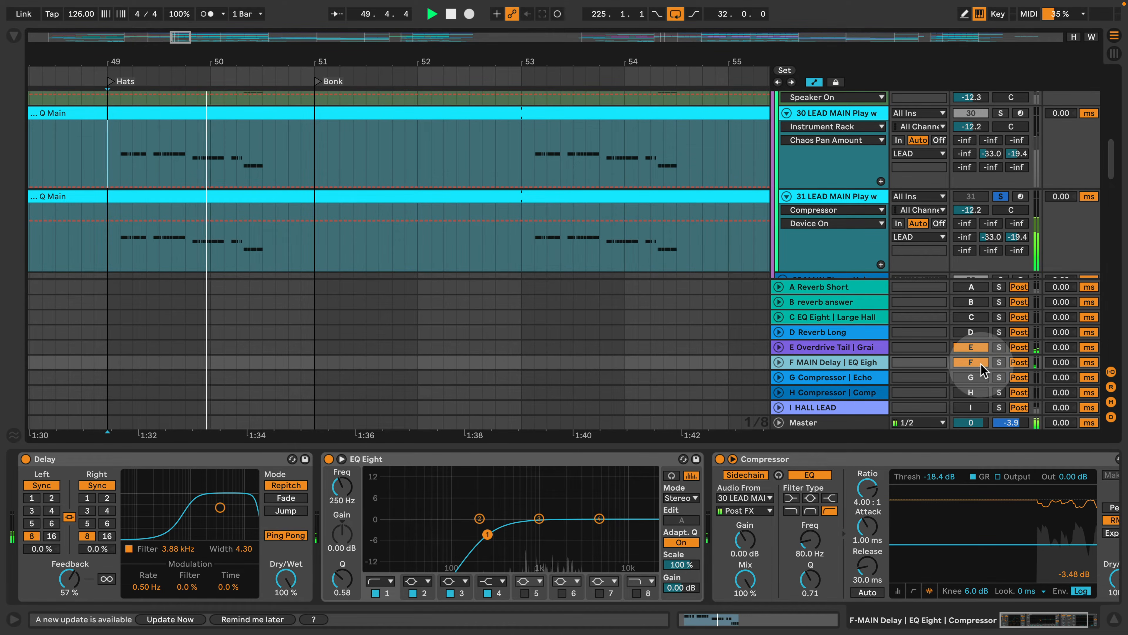
Solo return E Overdrive Tail and look through its effect chain up to the sidechained Compressor
left_click(845, 348)
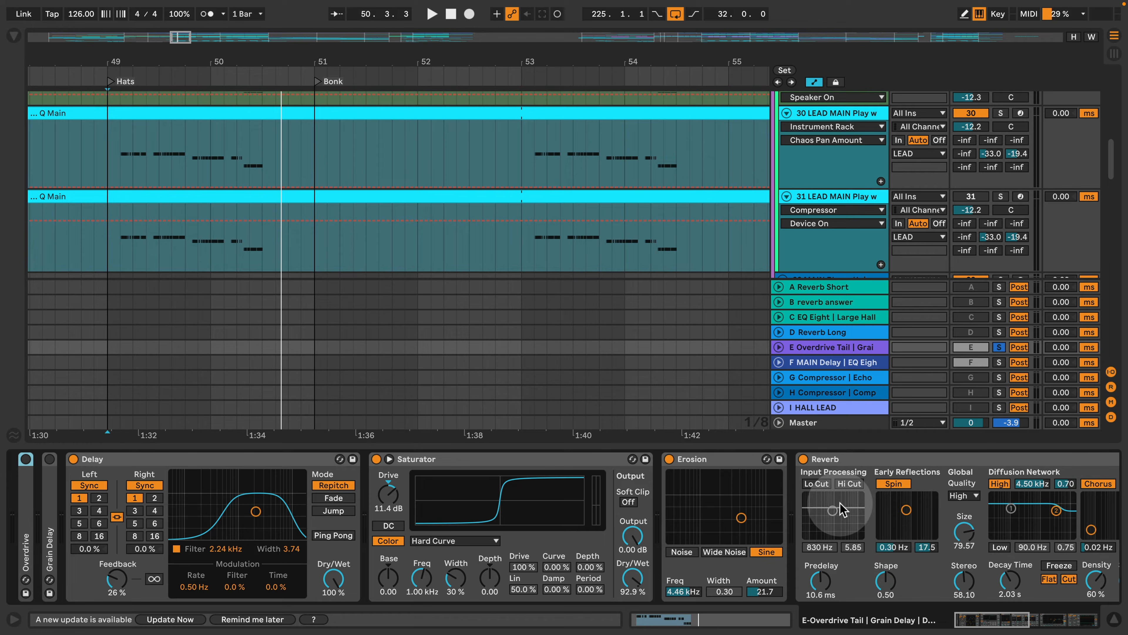
left_click_drag(995, 620, 1009, 621)
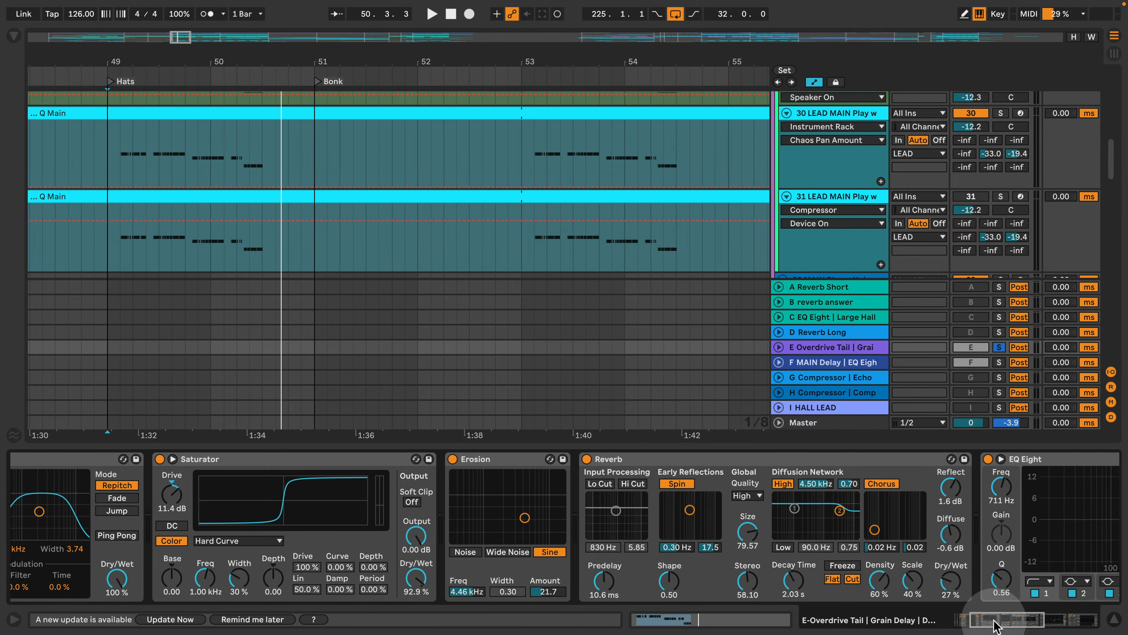
left_click_drag(994, 620, 1051, 629)
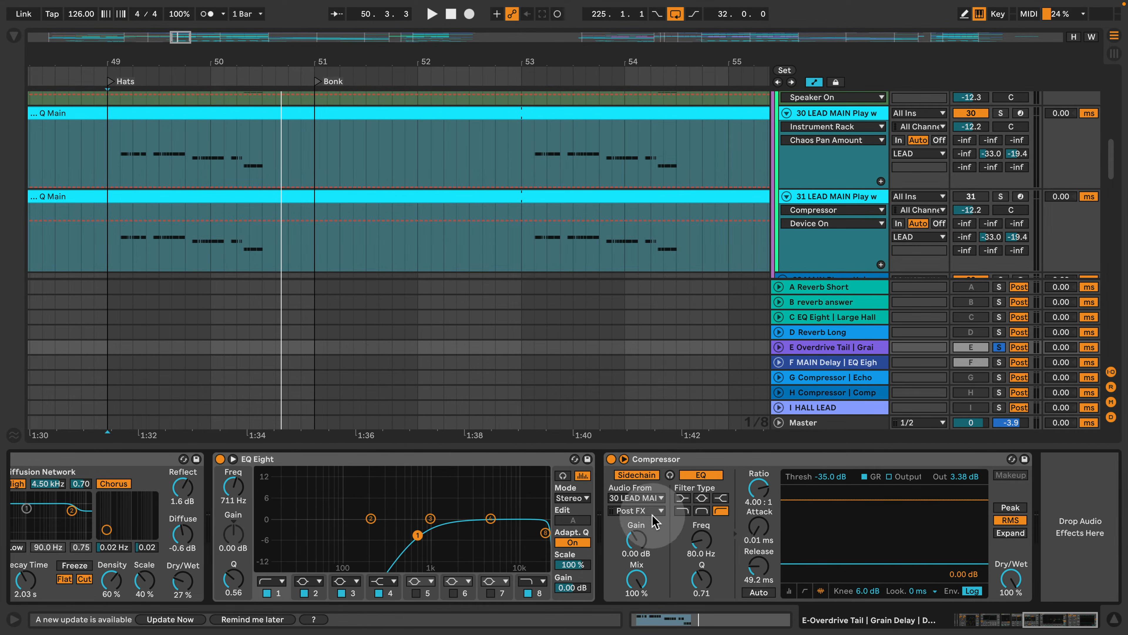
left_click(135, 172)
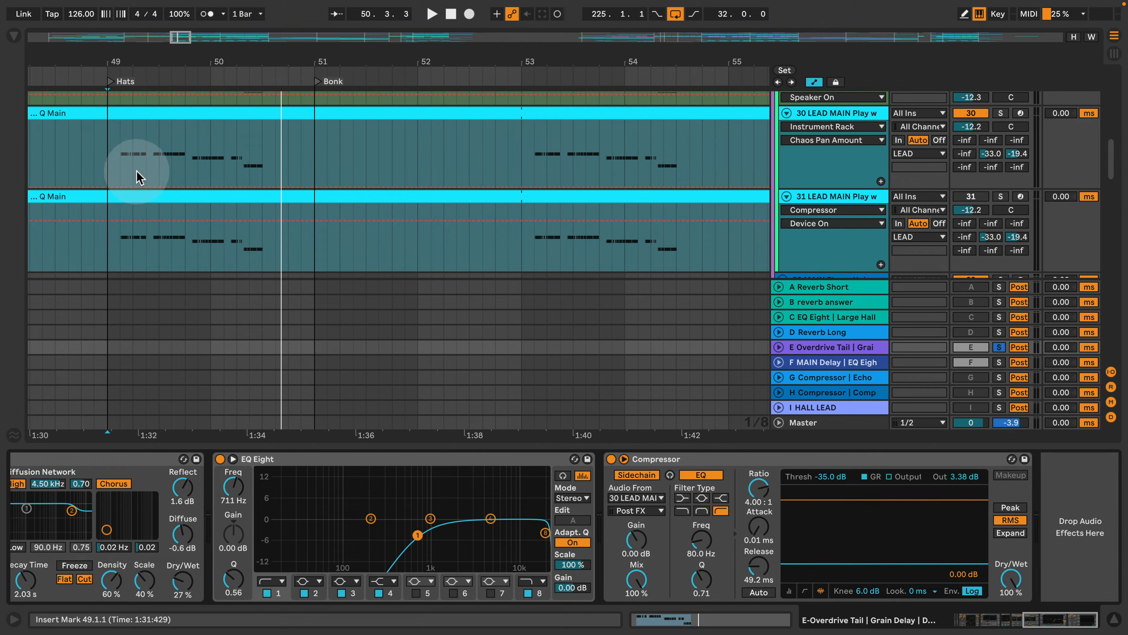
Solo return F MAIN Delay, play the lead through it, and look through its effect chain up to the sidechained Compressor
left_click(179, 194)
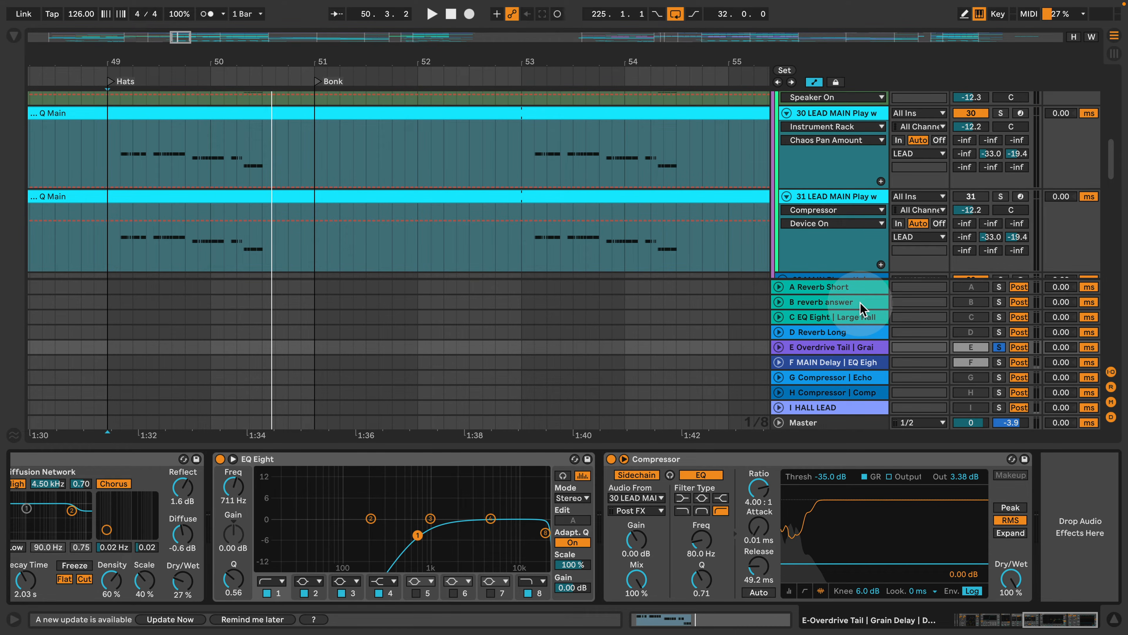
left_click(850, 363)
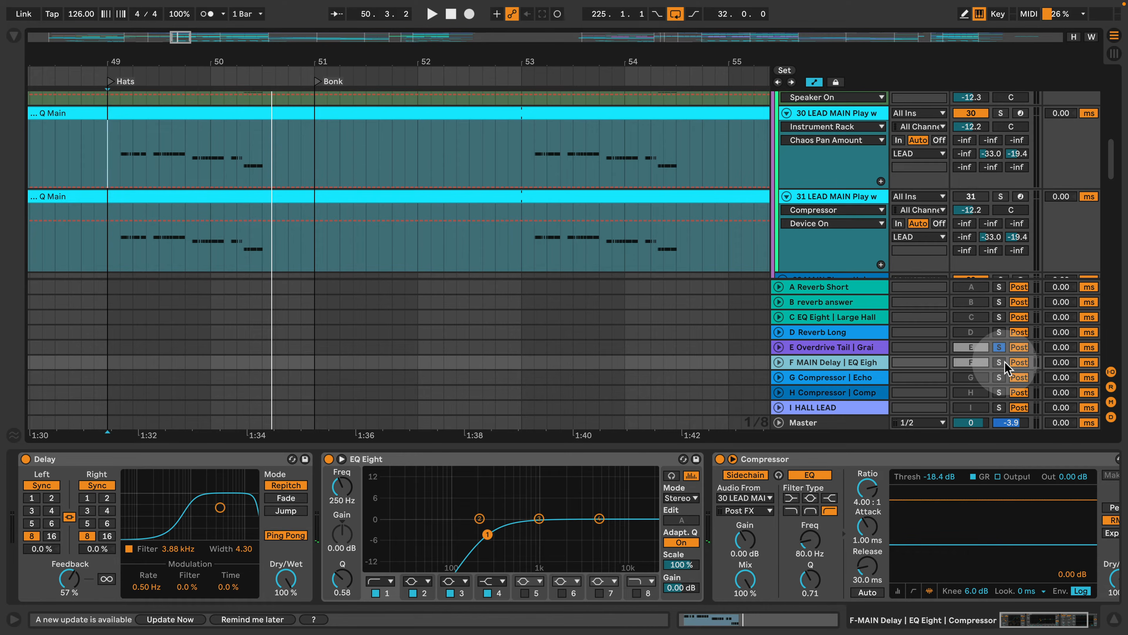
left_click(874, 362)
key("space")
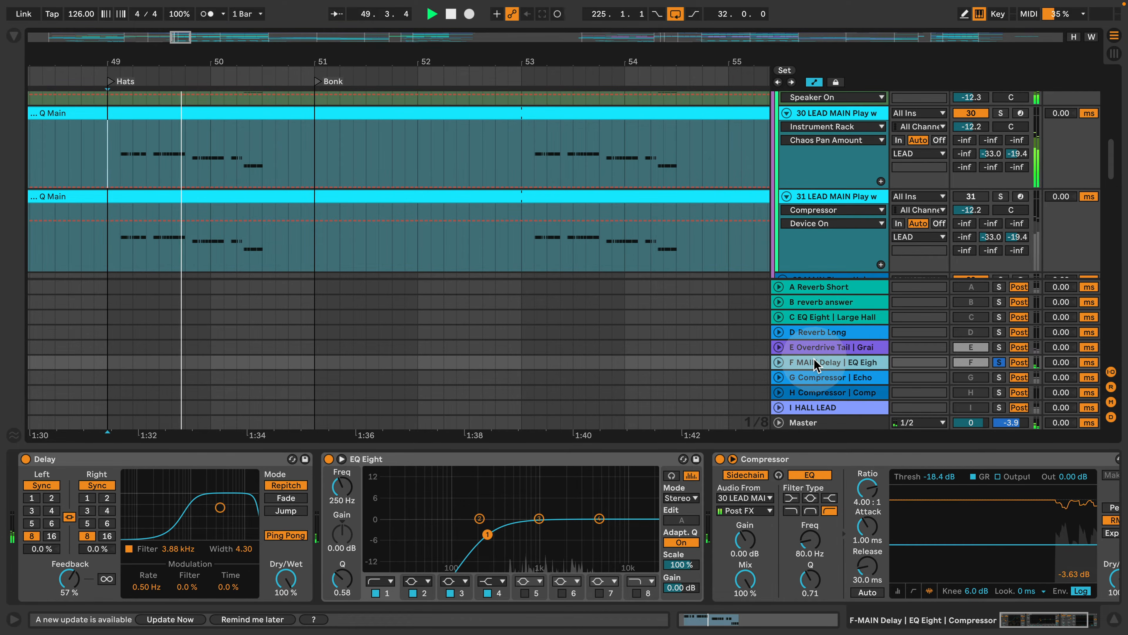
key("space")
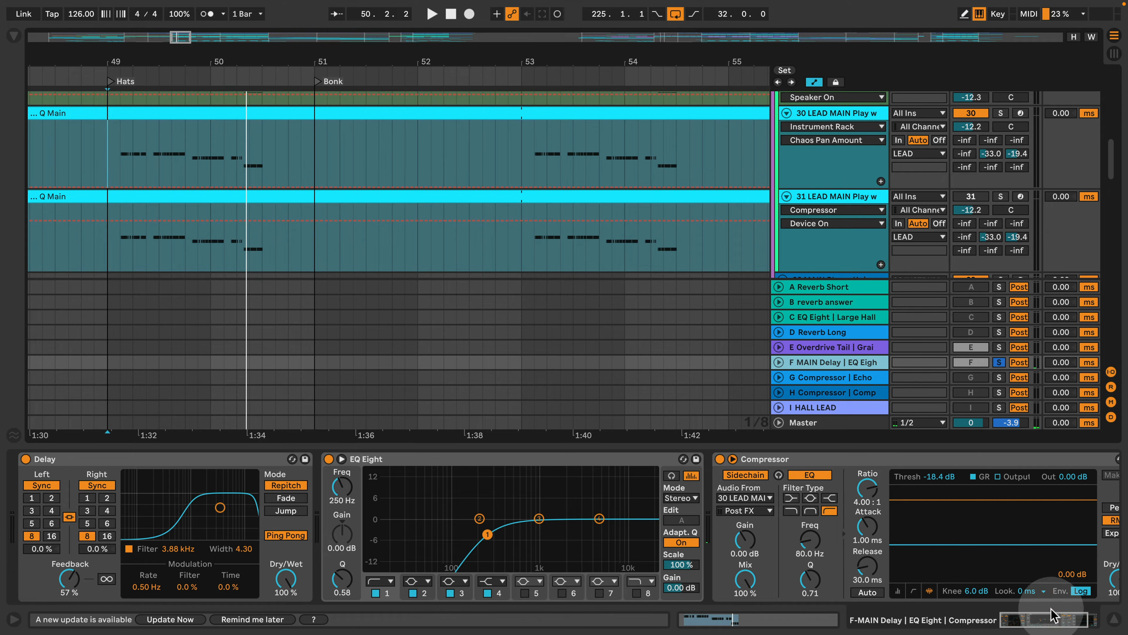
left_click_drag(1054, 620, 1059, 621)
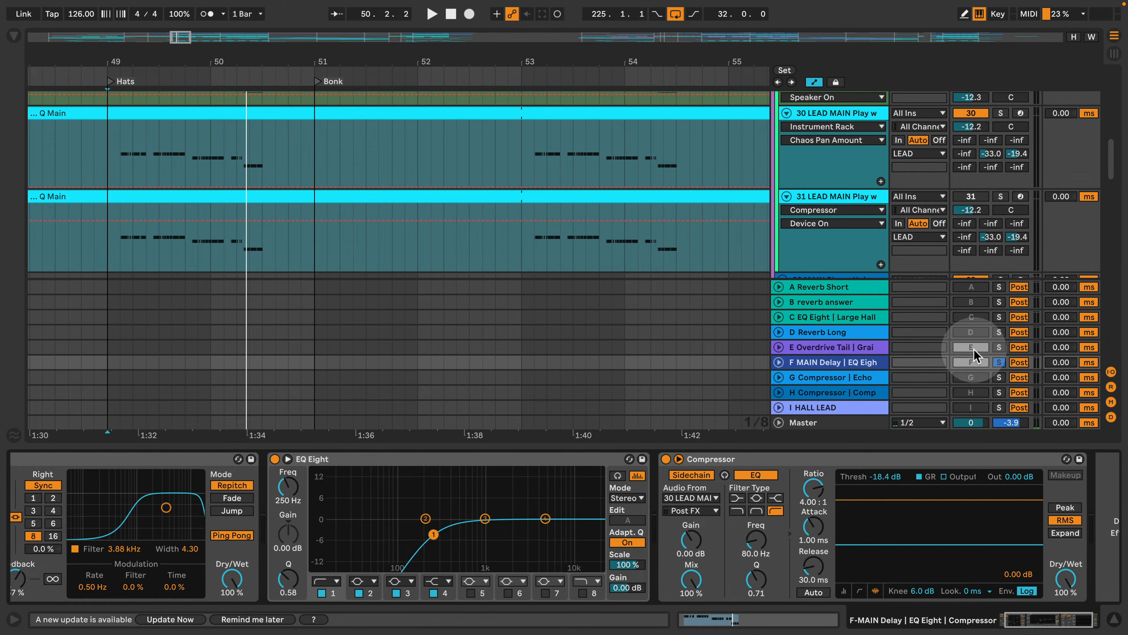
Check the LEAD group's devices, then solo and activate return I HALL LEAD and play the lead through it
scroll(825, 221, "up", 2)
scroll(825, 221, "up", 5)
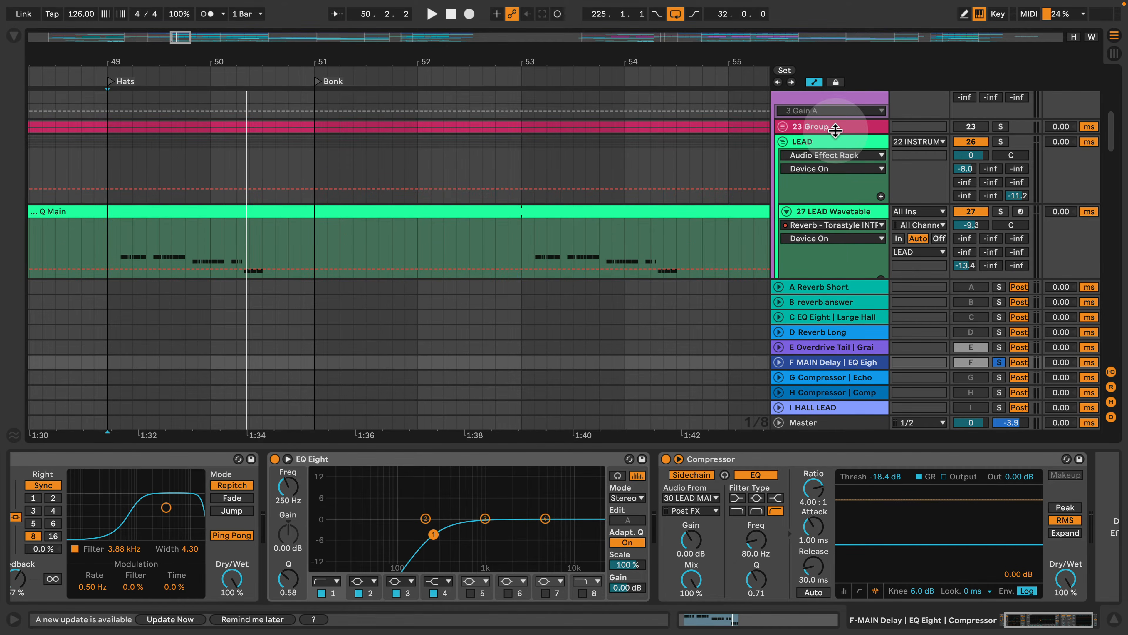
left_click(839, 144)
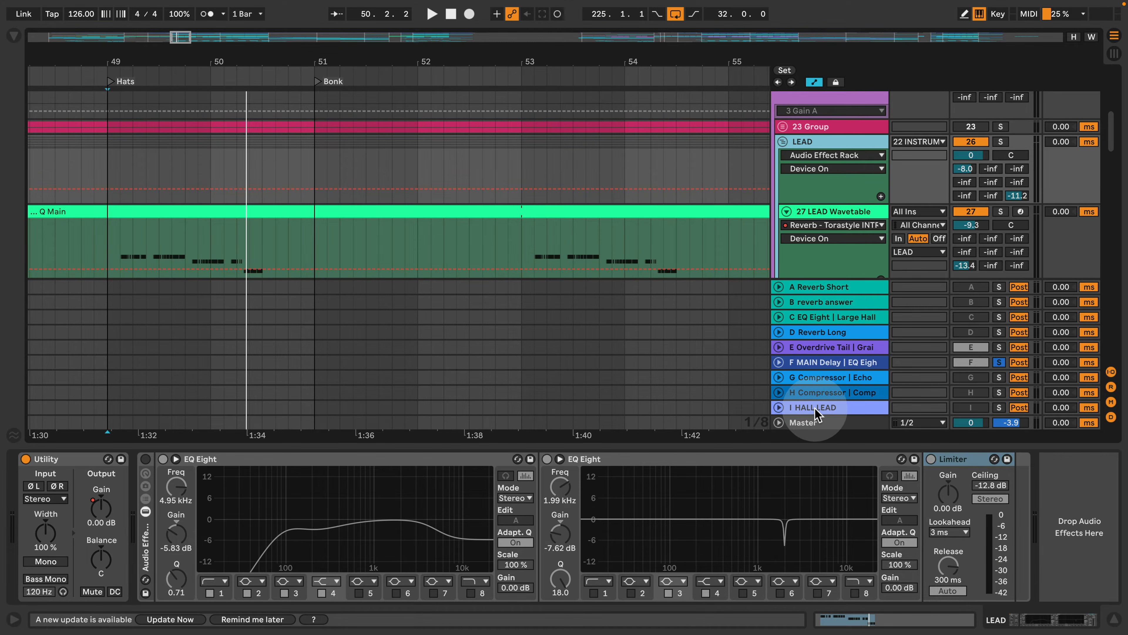
left_click(999, 407)
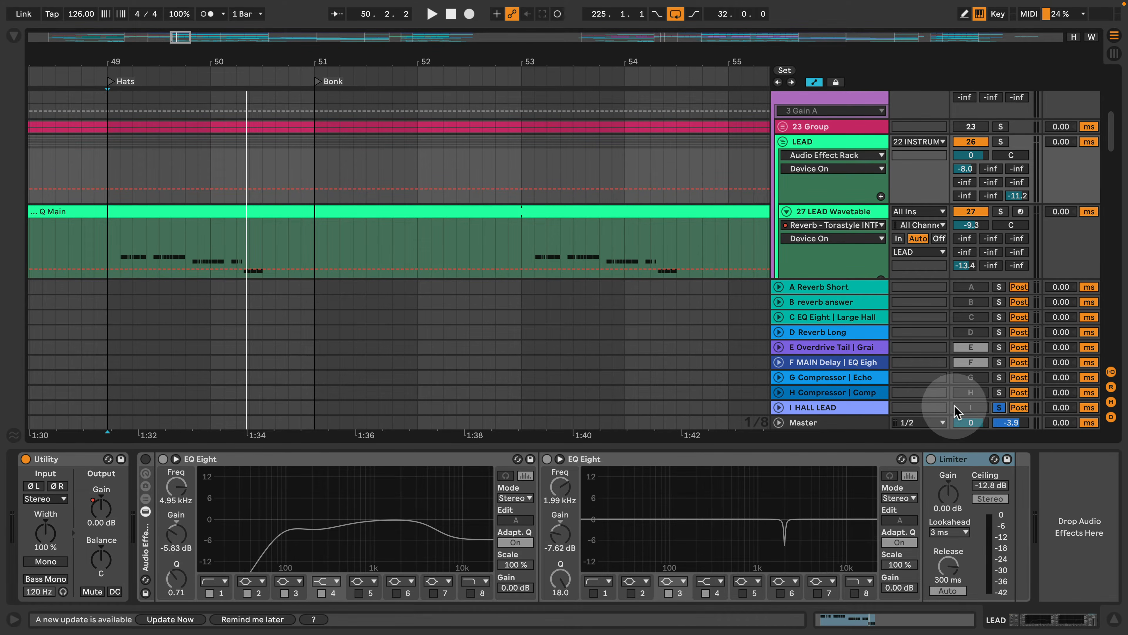
left_click(970, 407)
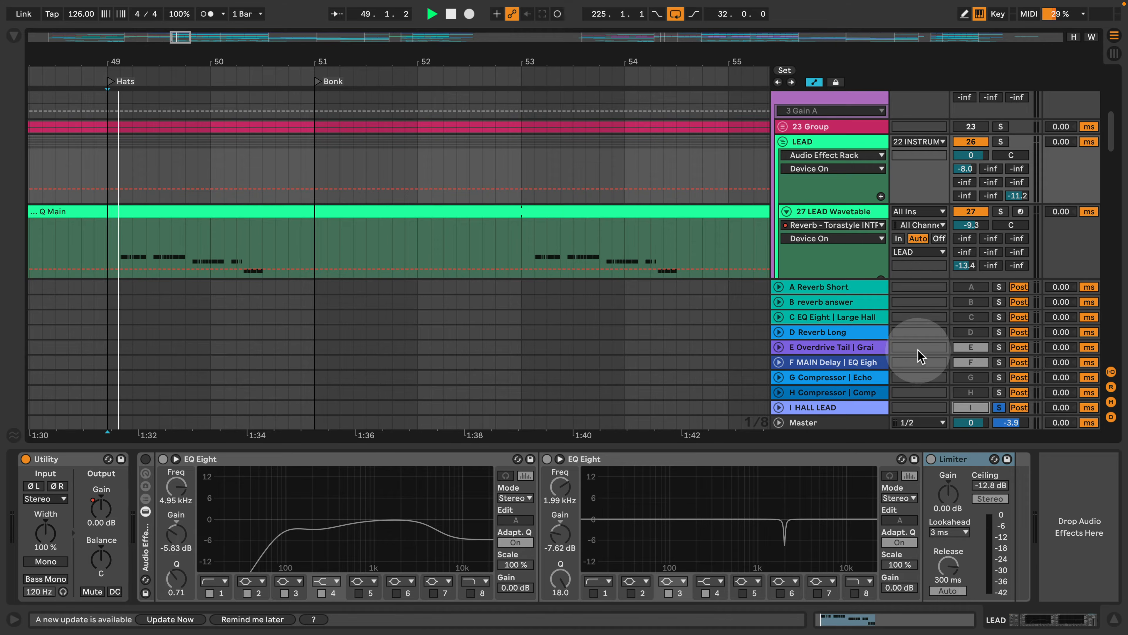
Examine the I HALL LEAD chain from Large Shimmer Plate to the sidechained Compressor, and play the lead through it
left_click(855, 406)
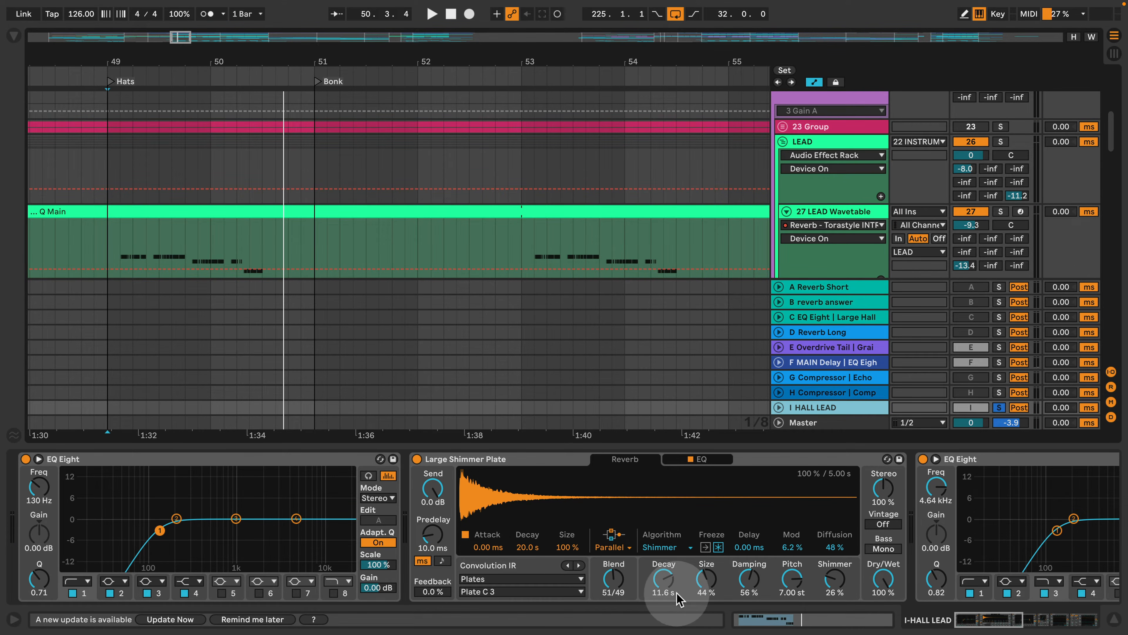
left_click_drag(988, 621, 1028, 622)
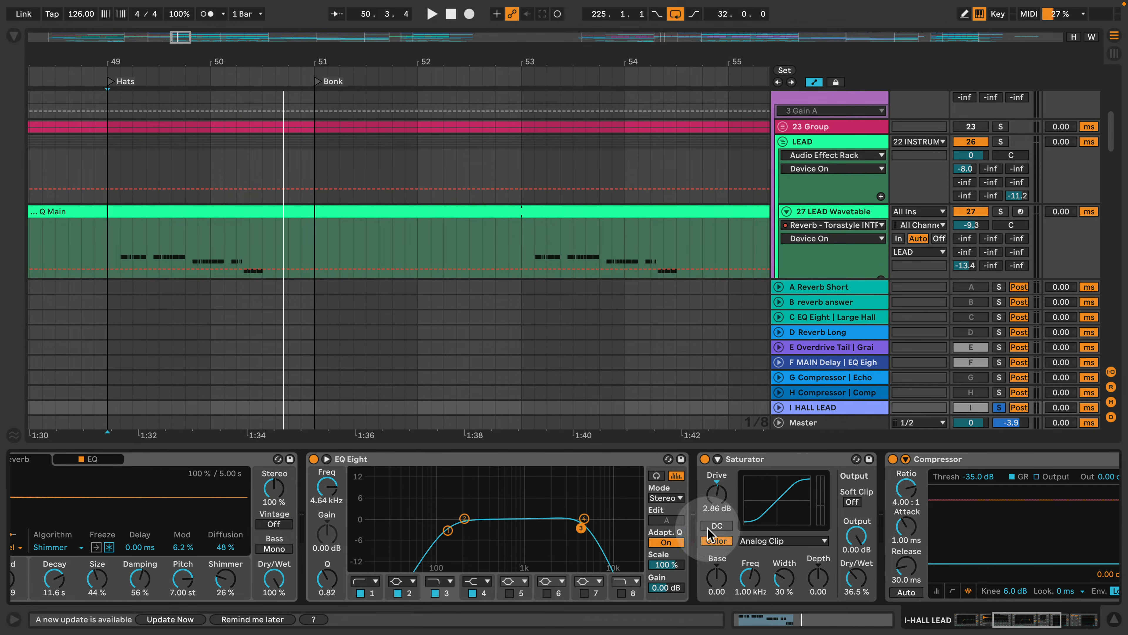
left_click_drag(1023, 624, 1041, 625)
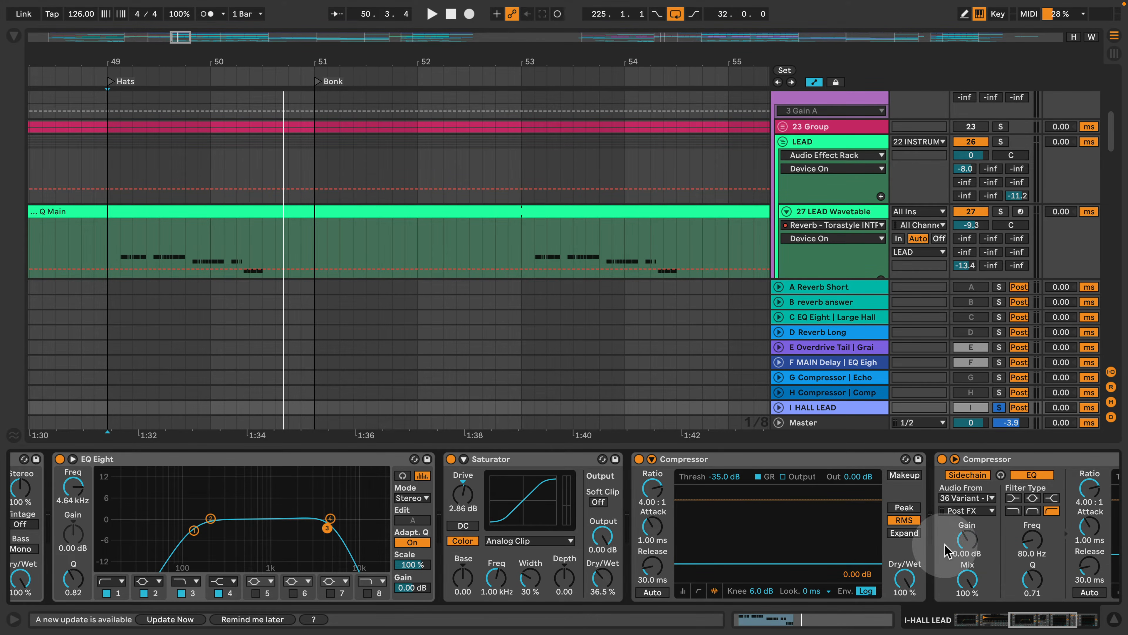
left_click_drag(1050, 620, 1066, 621)
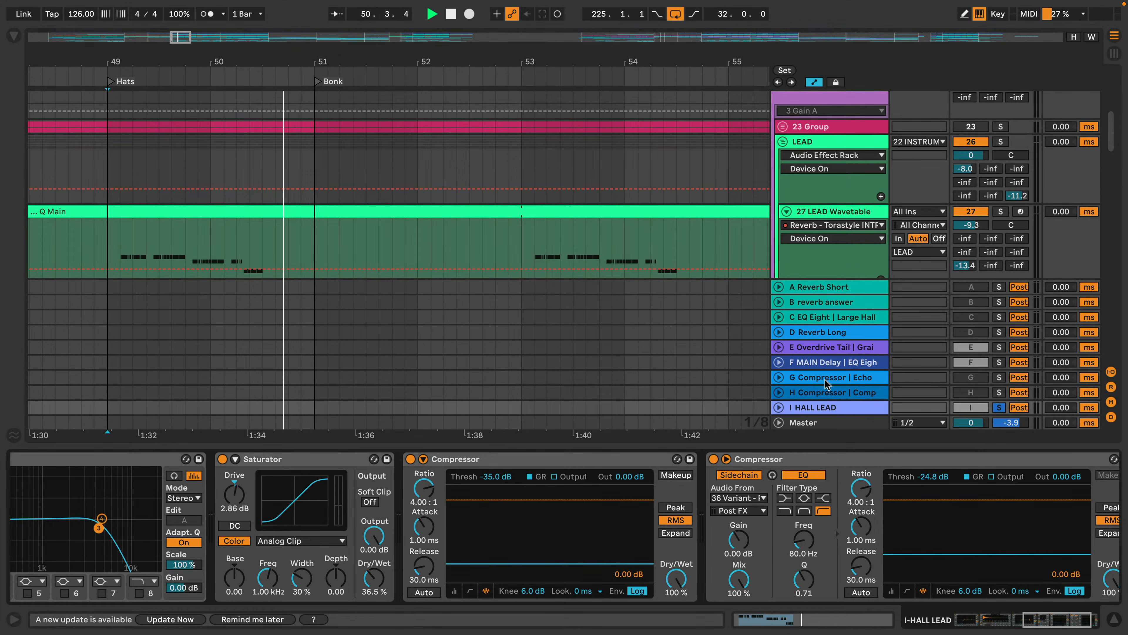
key("space")
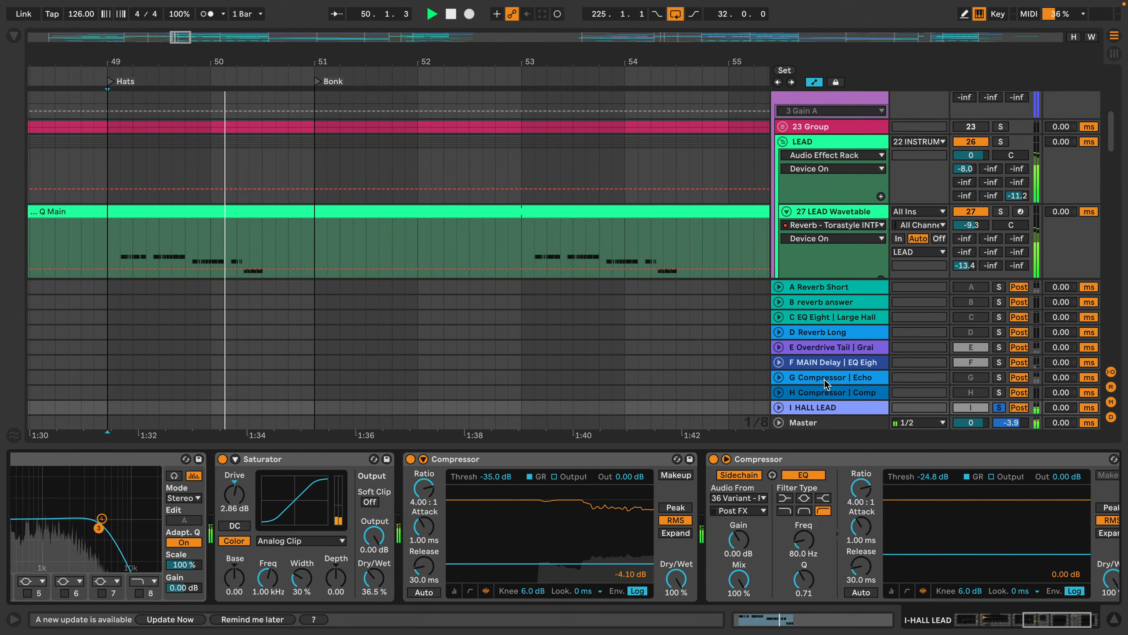
key("space")
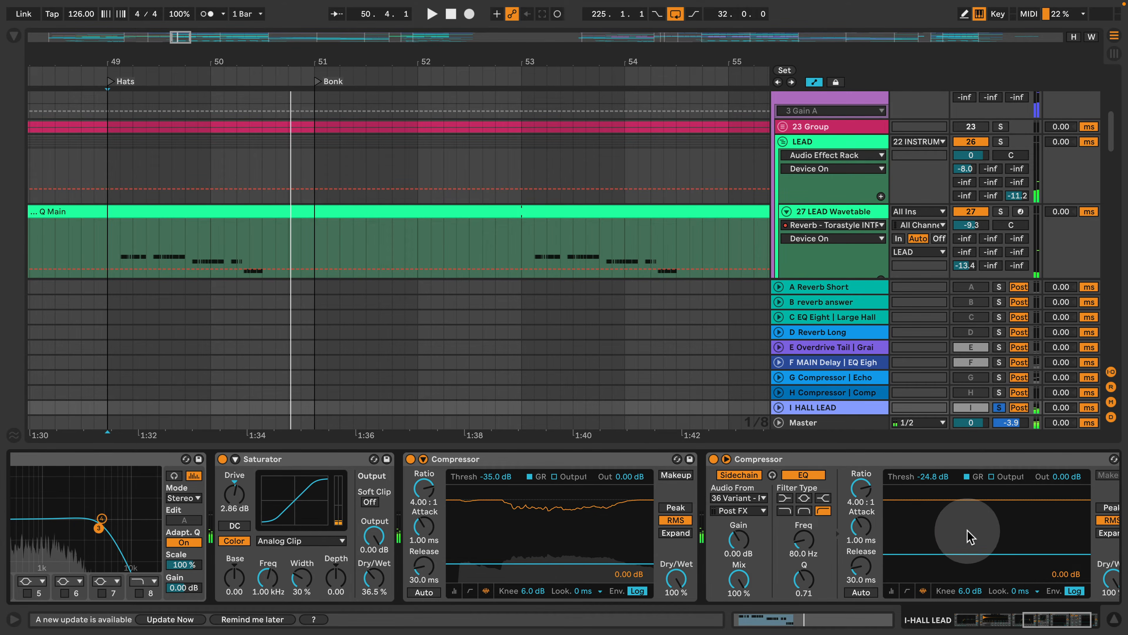
left_click_drag(1057, 620, 977, 618)
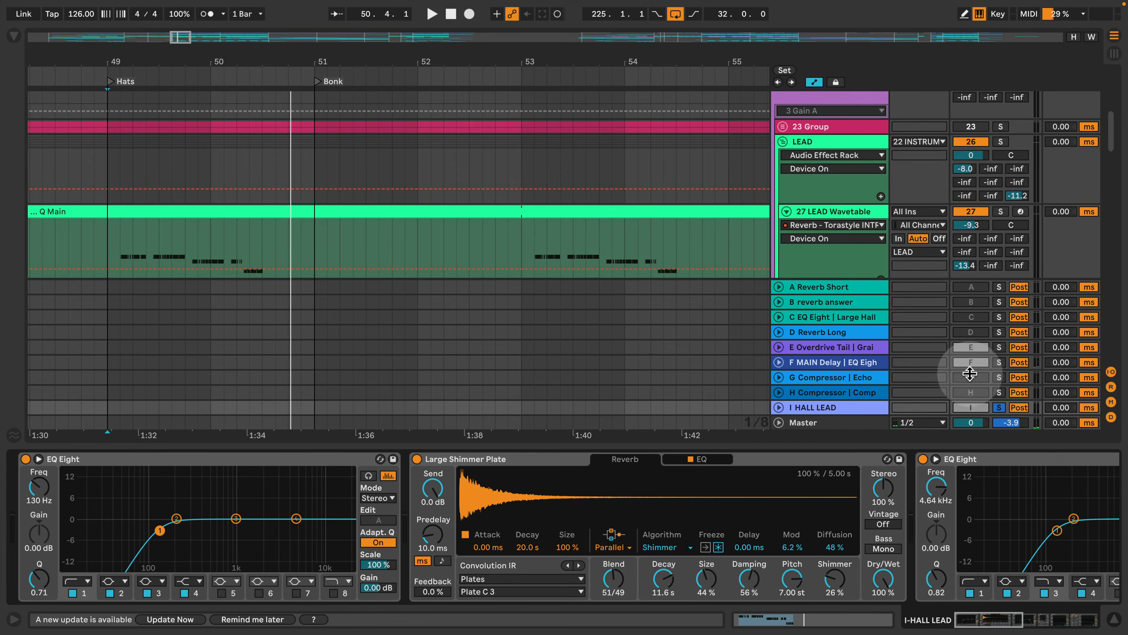
Solo track 31 LEAD MAIN Play, play it, and show the start of its device chain with Wavetable
left_click(1113, 622)
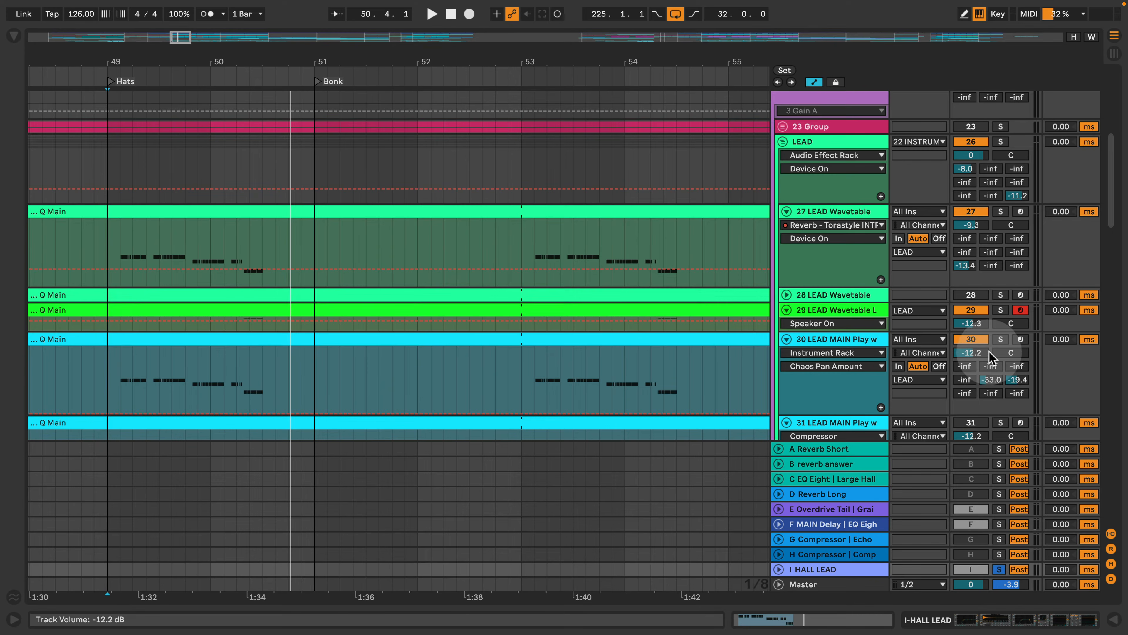
left_click(1002, 421)
key("space")
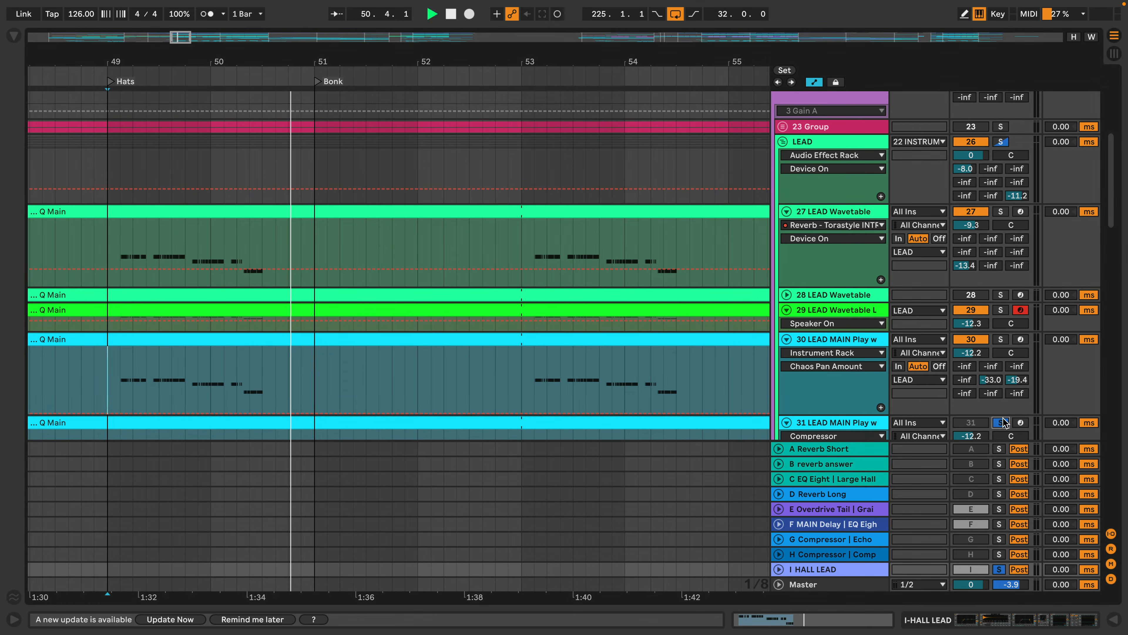
double_click(842, 423)
left_click_drag(1031, 619, 960, 621)
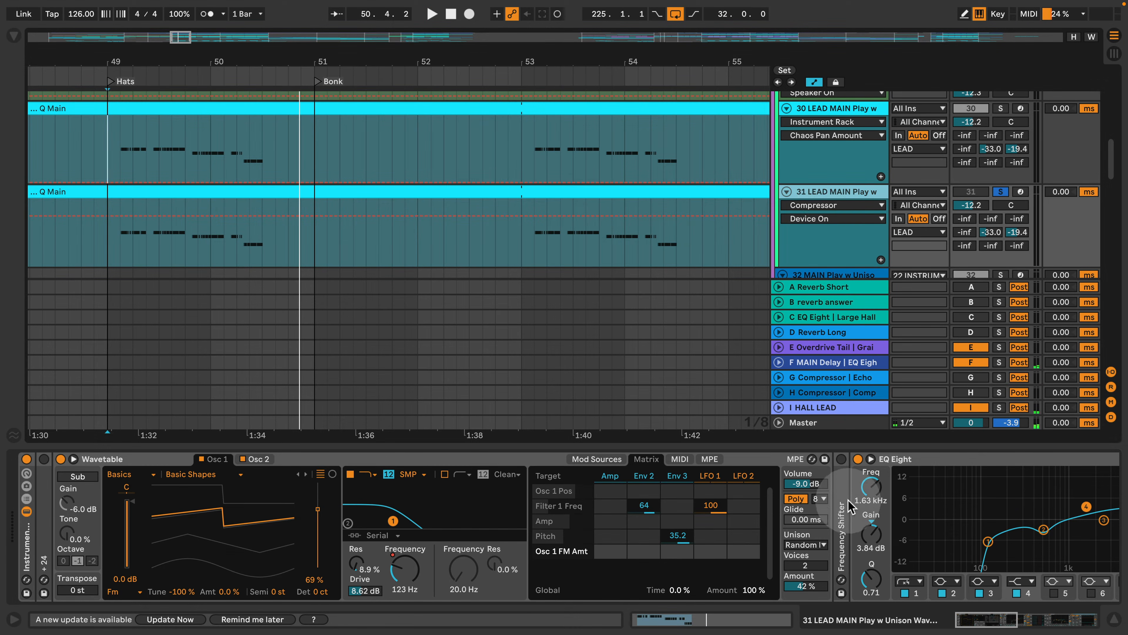
Unfold and turn on track 31's Frequency Shifter, and set its Dry/Wet to 19 % while comparing the sound in playback
double_click(841, 511)
left_click(844, 465)
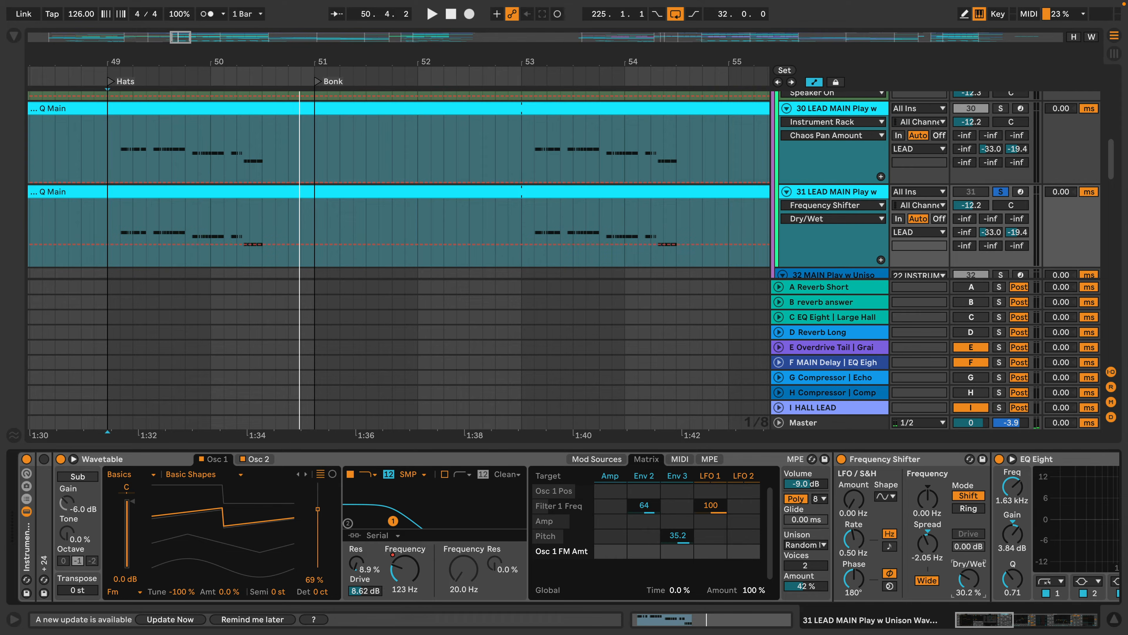
key("space")
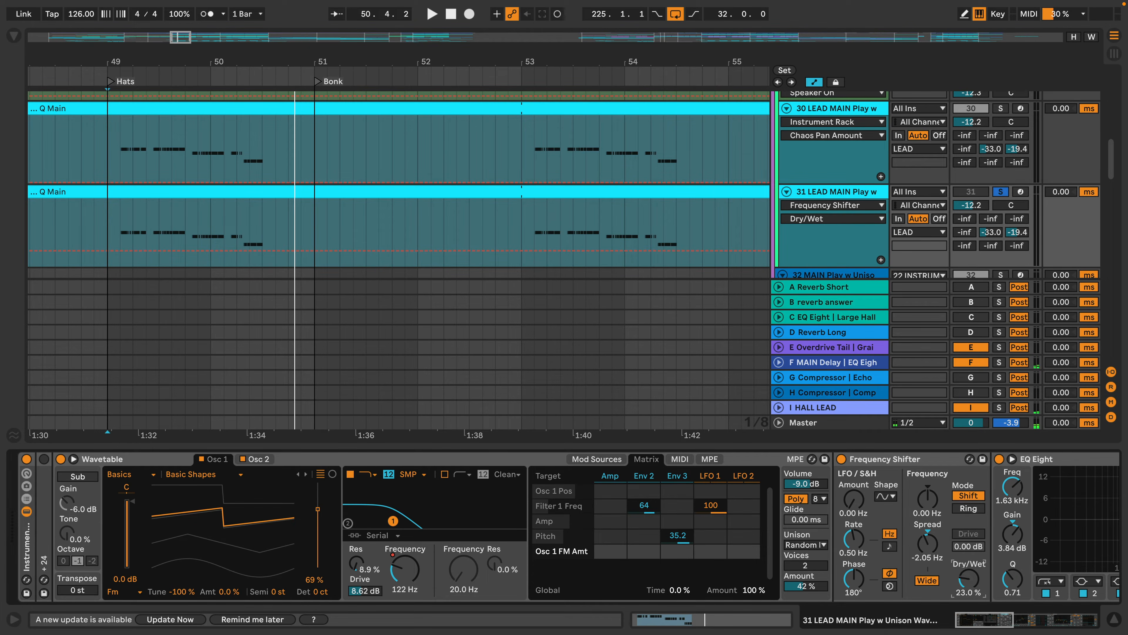
left_click_drag(969, 579, 969, 584)
left_click(929, 460)
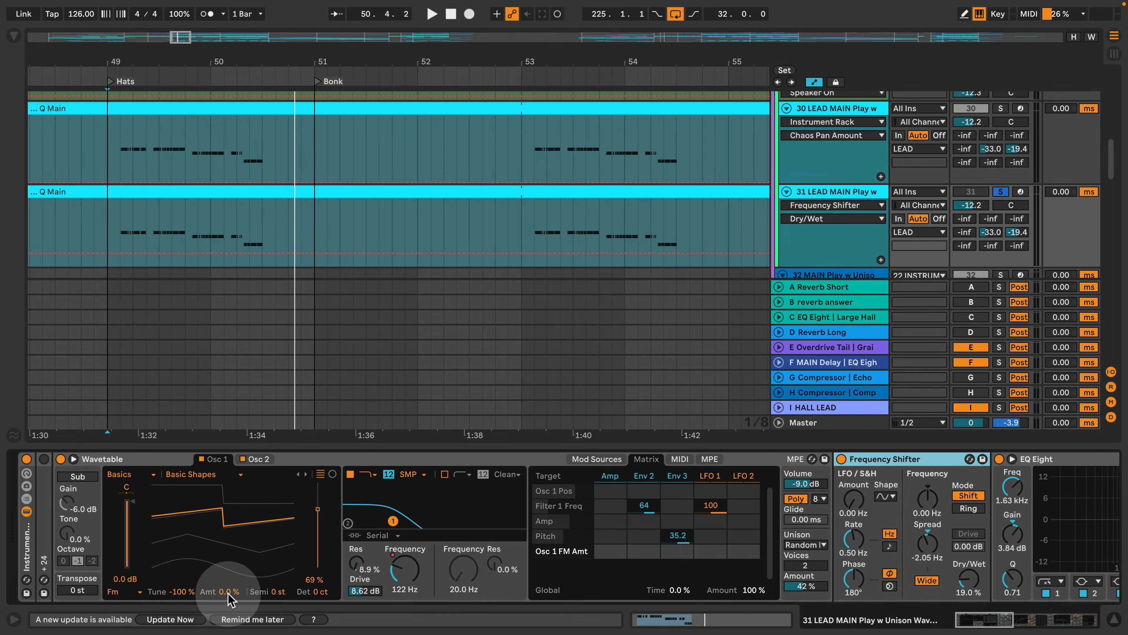
Try out different FM amounts on Osc 1 of track 31's Wavetable during playback, and return the amount to 0 %
key("space")
mouse_move(231, 597)
left_mouse_down()
mouse_move(232, 569)
mouse_move(240, 596)
left_mouse_up()
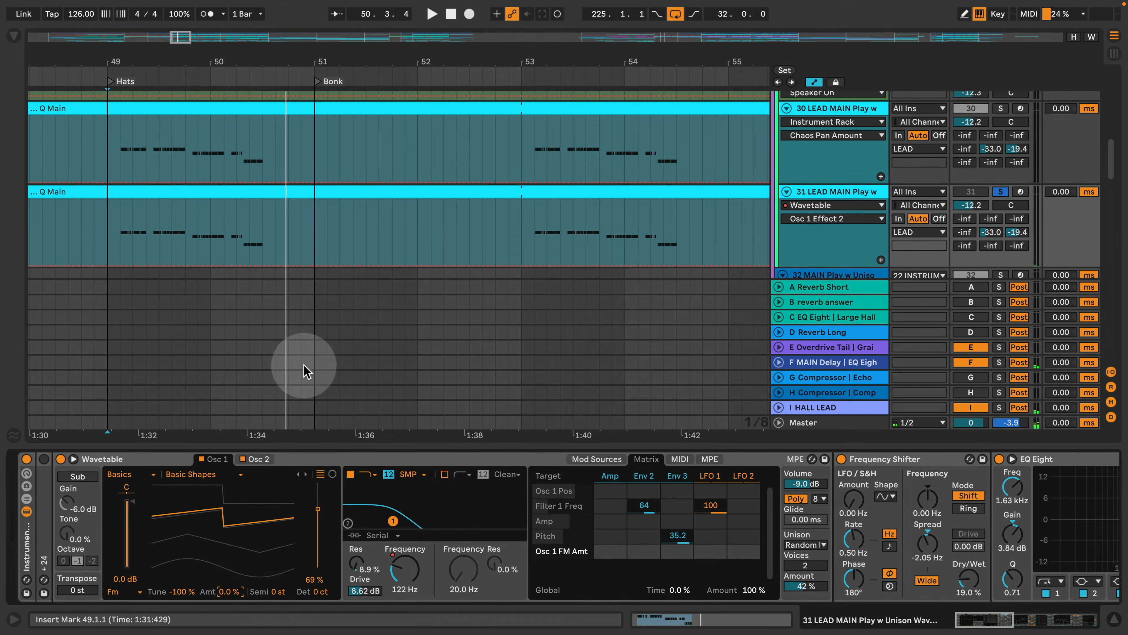
scroll(433, 353, "up", 1)
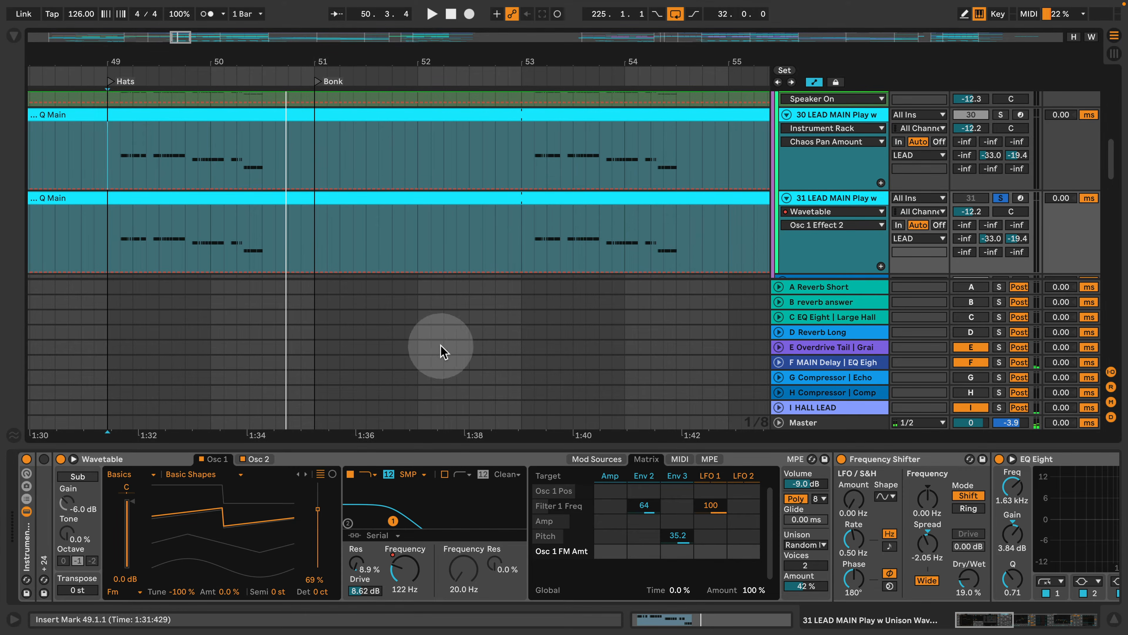
Solo and unfold track 28 LEAD Wavetable High, show its device chain, and play it
left_click(1113, 620)
scroll(750, 441, "up", 5)
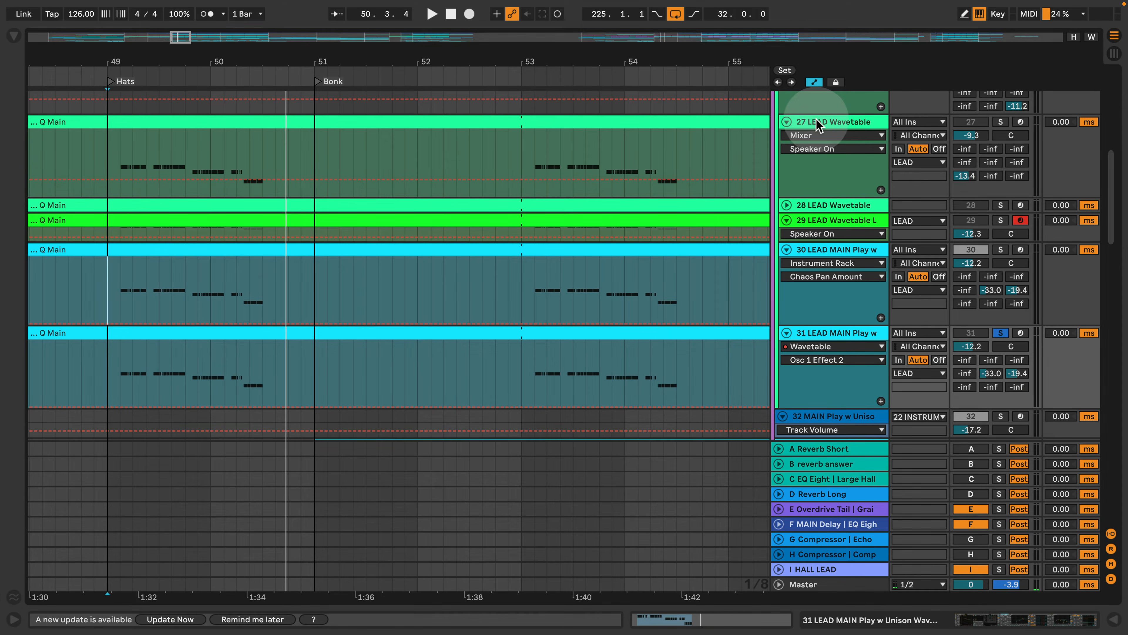
left_click(795, 121)
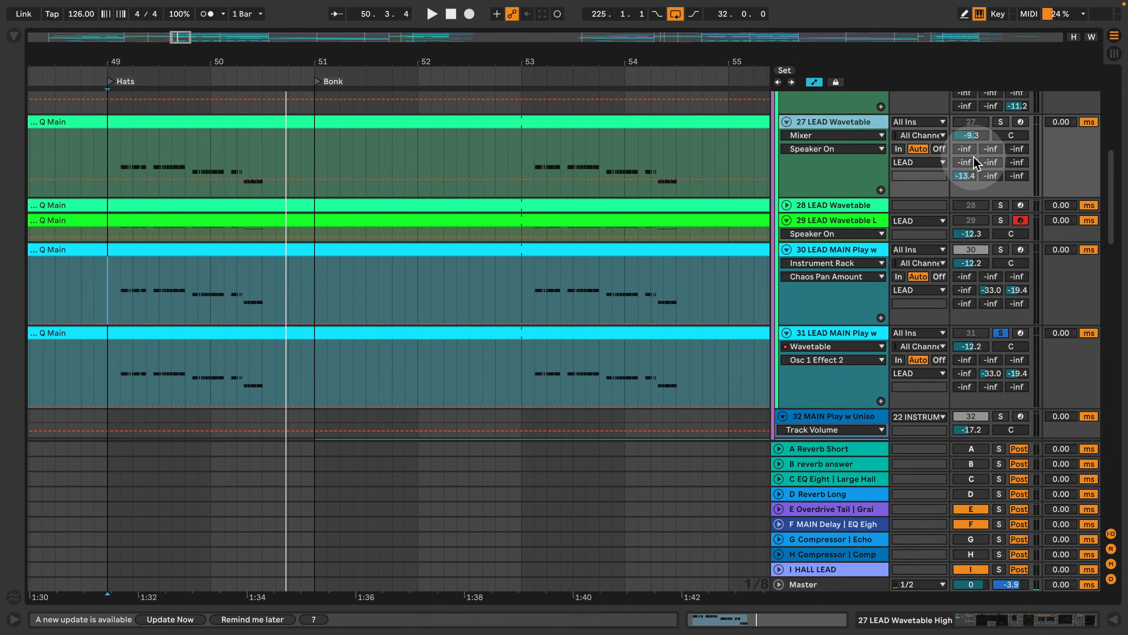
double_click(844, 207)
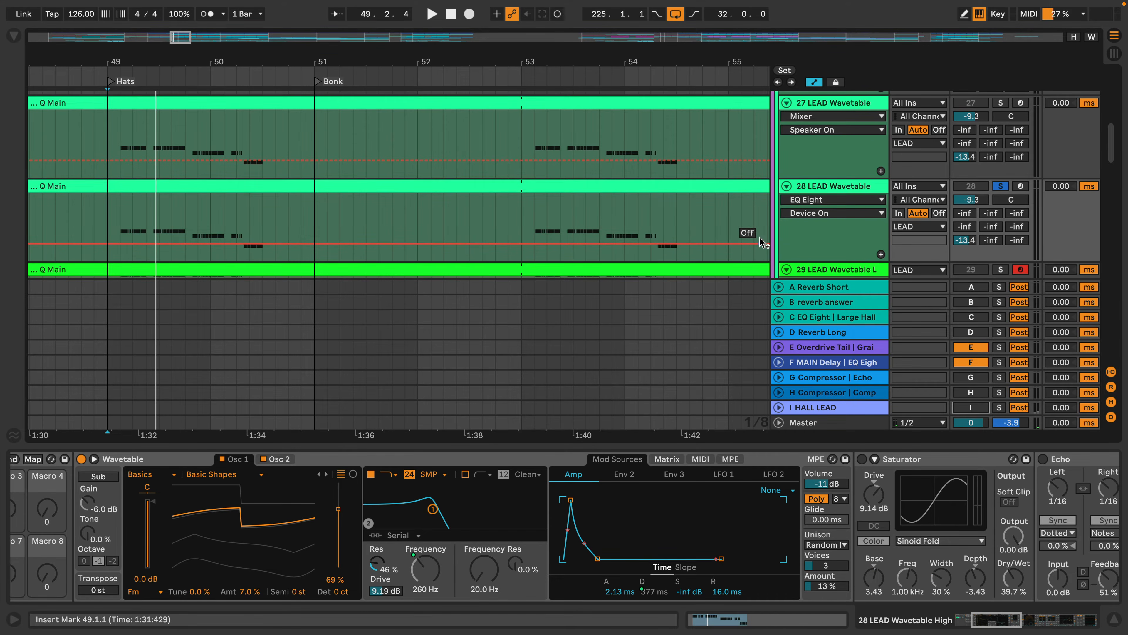
key("space")
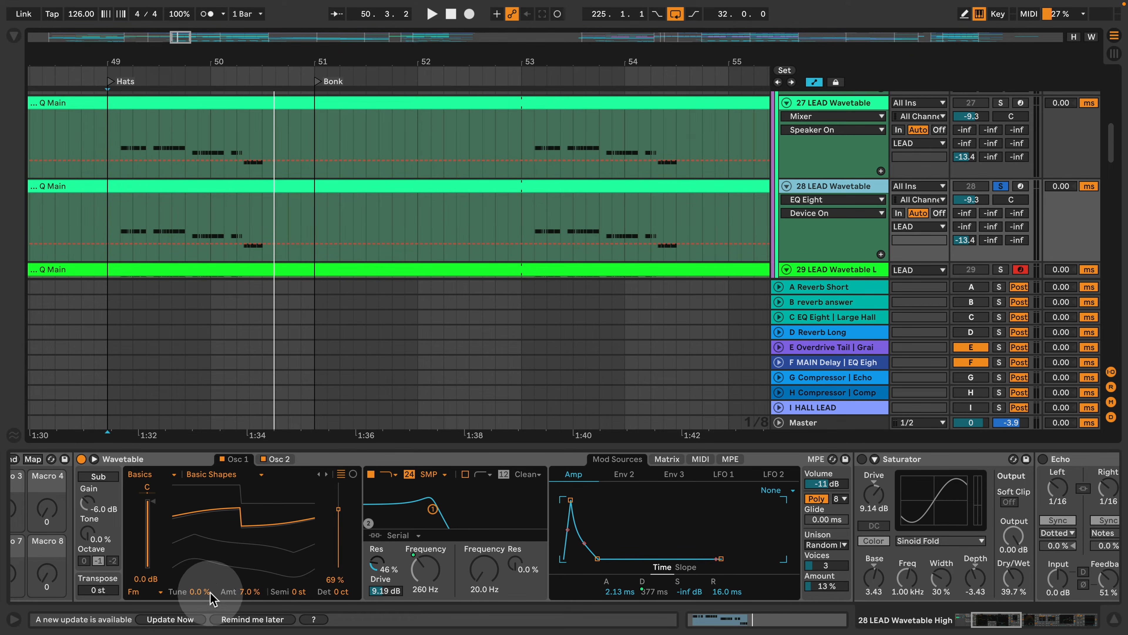
Turn off Osc 2 and Filter 1 in track 28's Wavetable, play it, and keep the Unison mode on Random Note
mouse_move(248, 592)
left_mouse_down()
mouse_move(248, 556)
mouse_move(251, 600)
left_mouse_up()
left_click(263, 459)
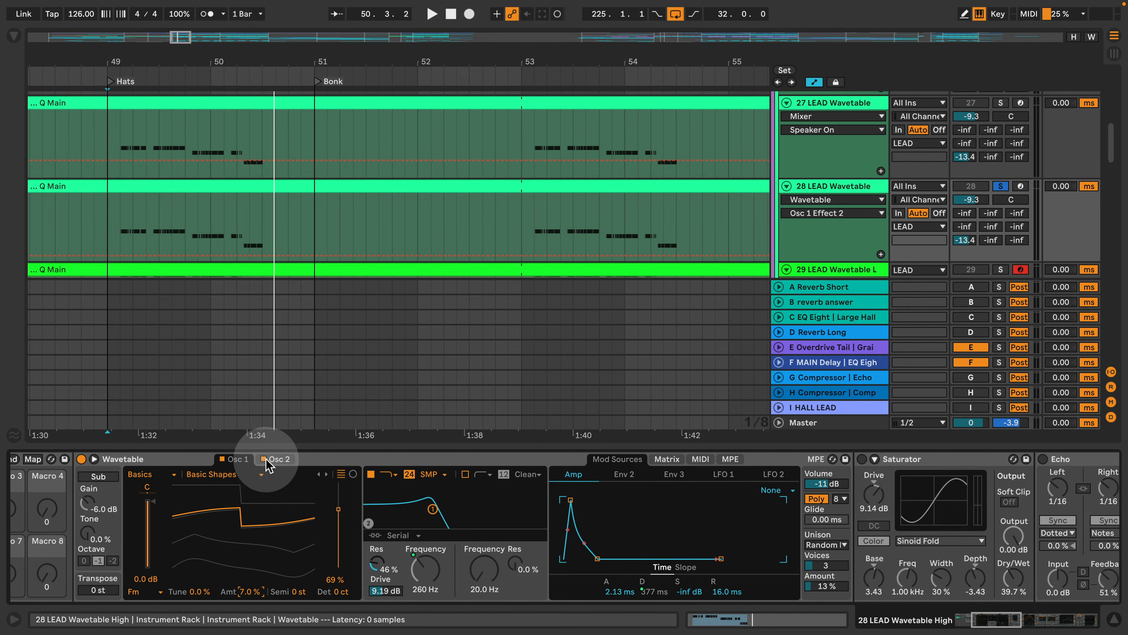
left_click(369, 460)
key("space")
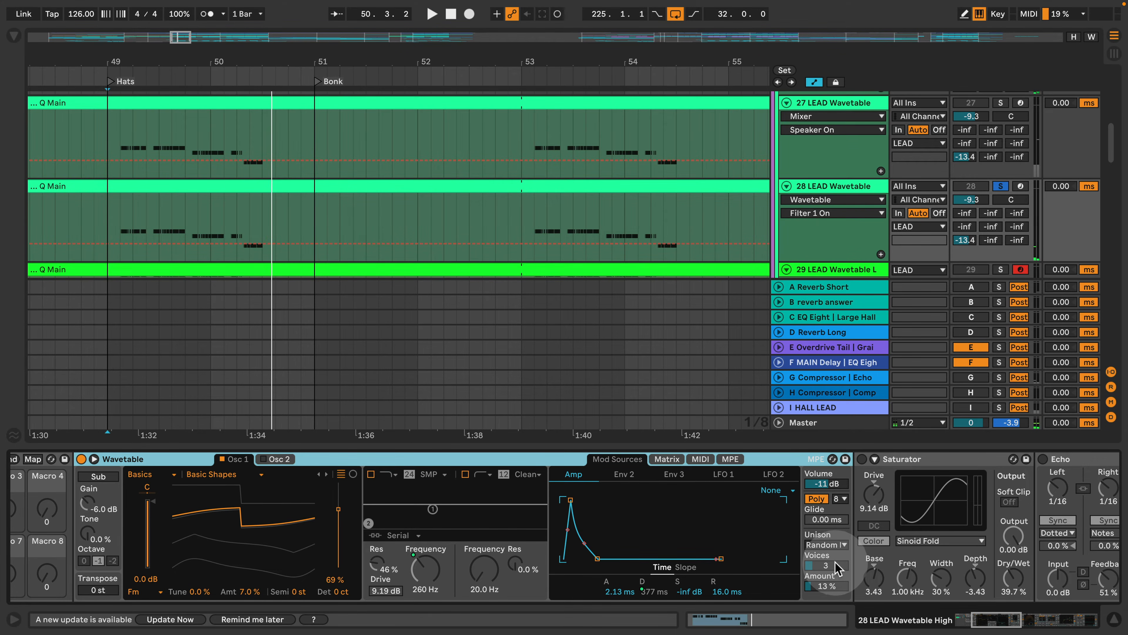
left_click(845, 545)
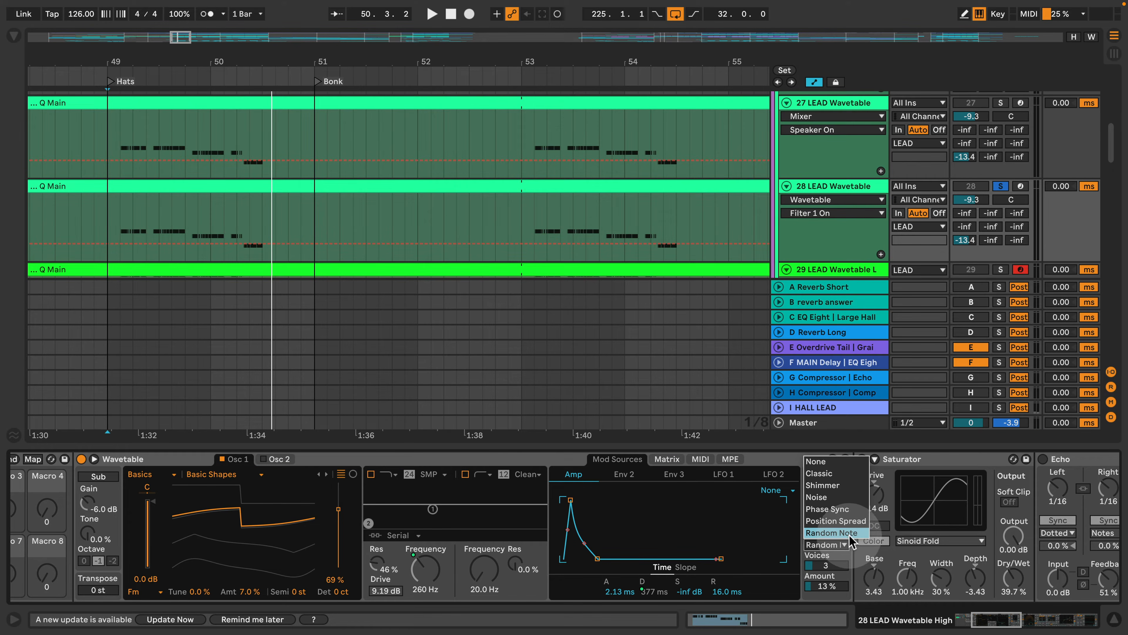
left_click(831, 533)
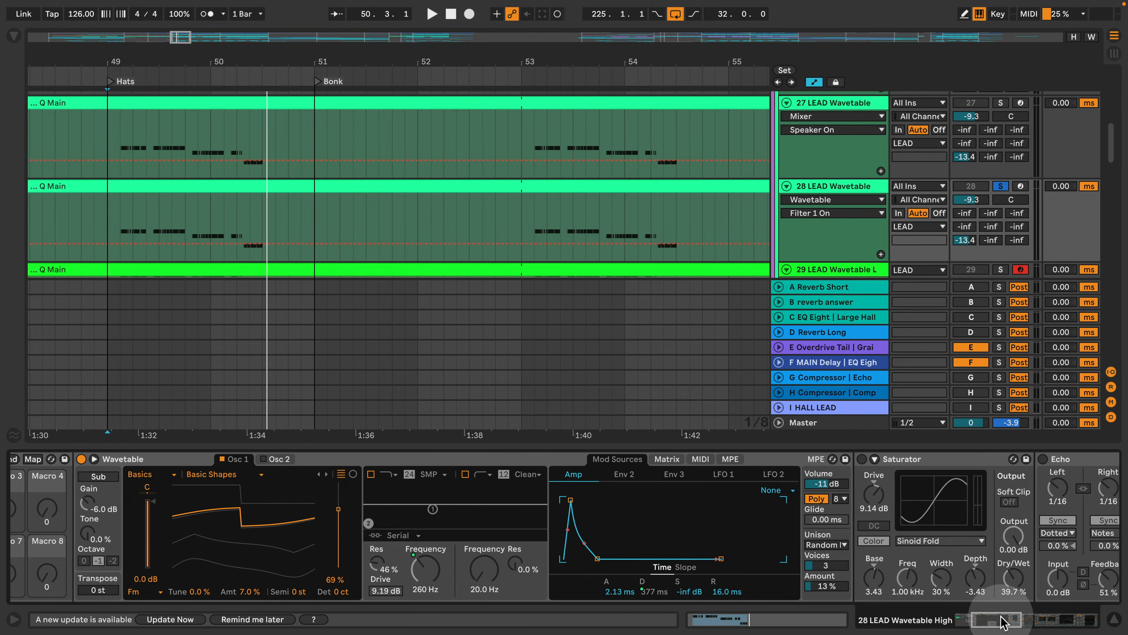
Show track 28's Instrument Rack macros, try out Amp Decay, turn Wavetable's Filter 1 back on, and play the lead
left_click_drag(1002, 618, 992, 618)
left_click(181, 508)
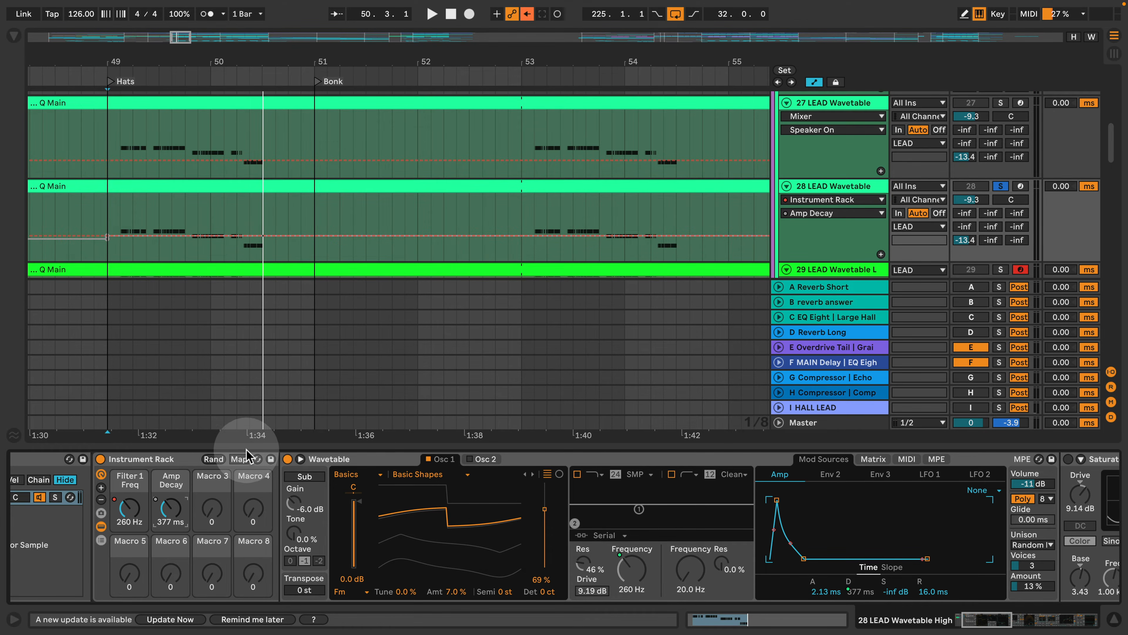
left_click(578, 475)
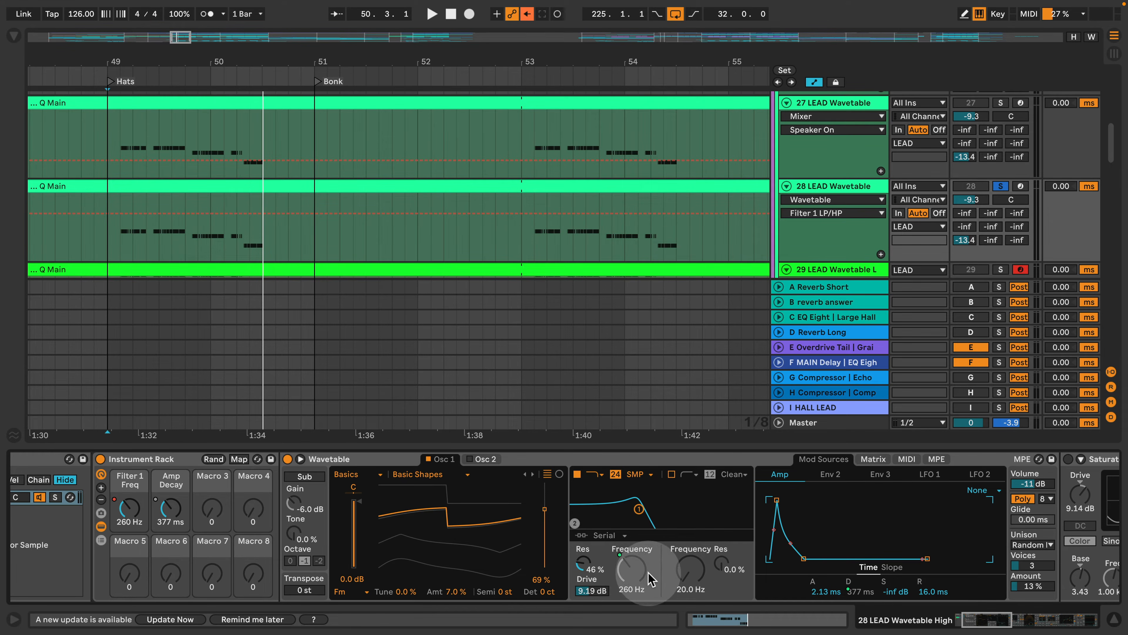
key("space")
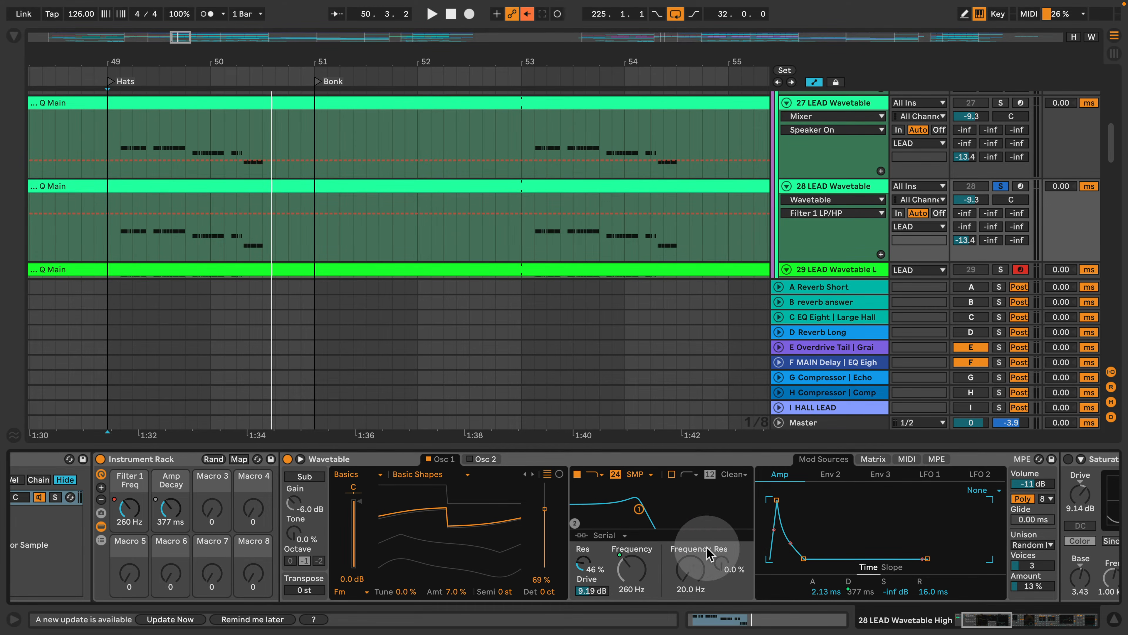
Examine the Env 2 and Amp envelopes and their Filter 1 Freq modulation amounts in track 28's Wavetable
left_click(829, 475)
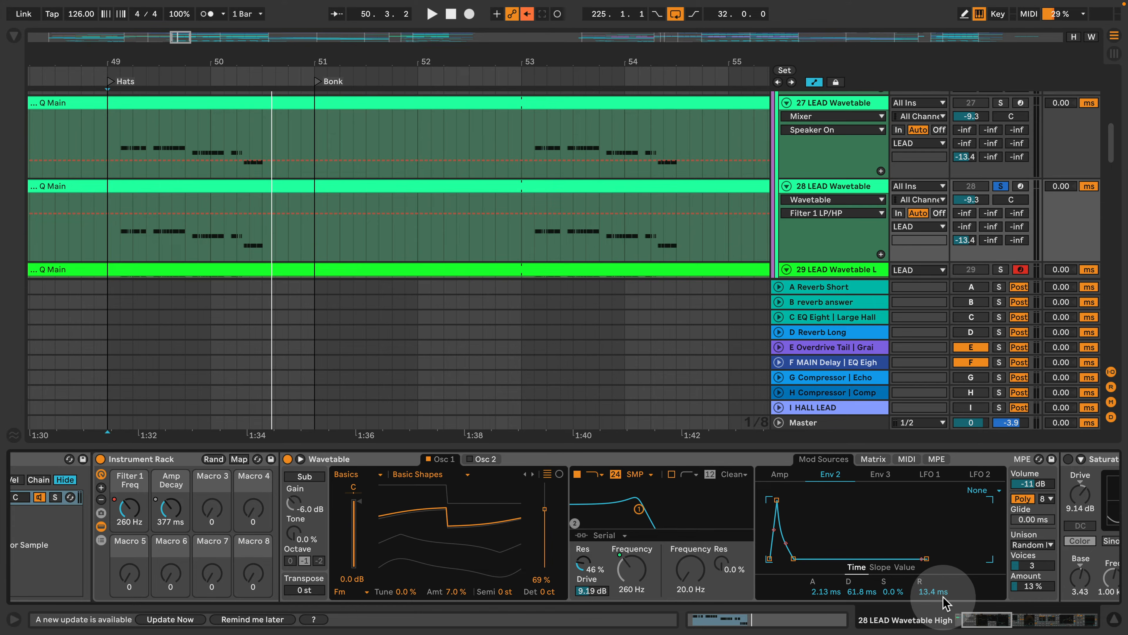
left_click(872, 459)
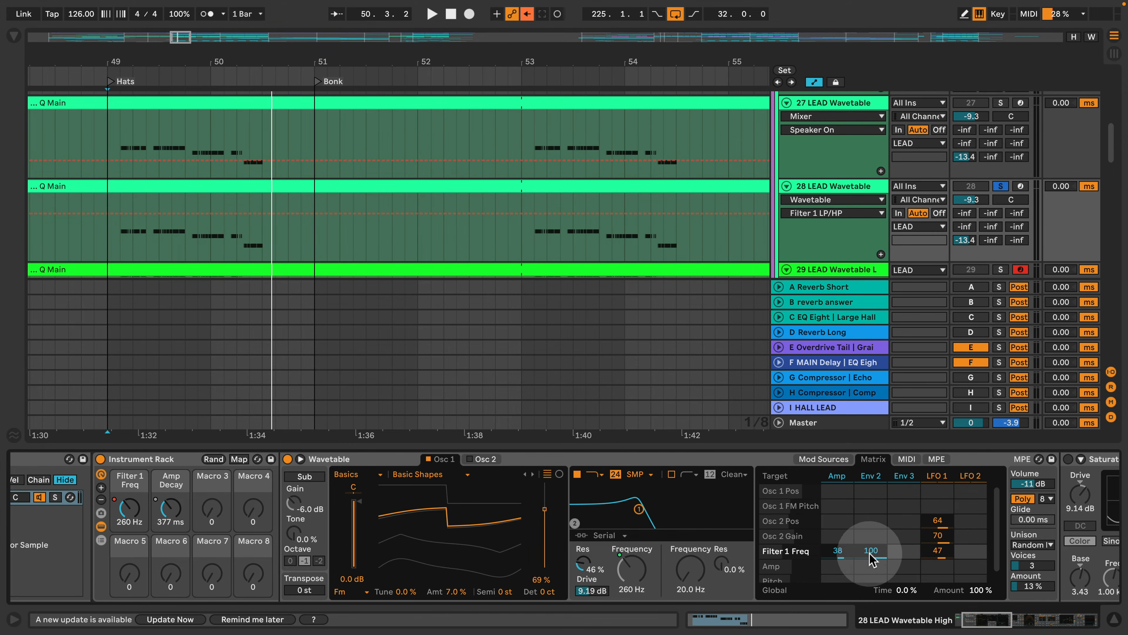
left_click(844, 475)
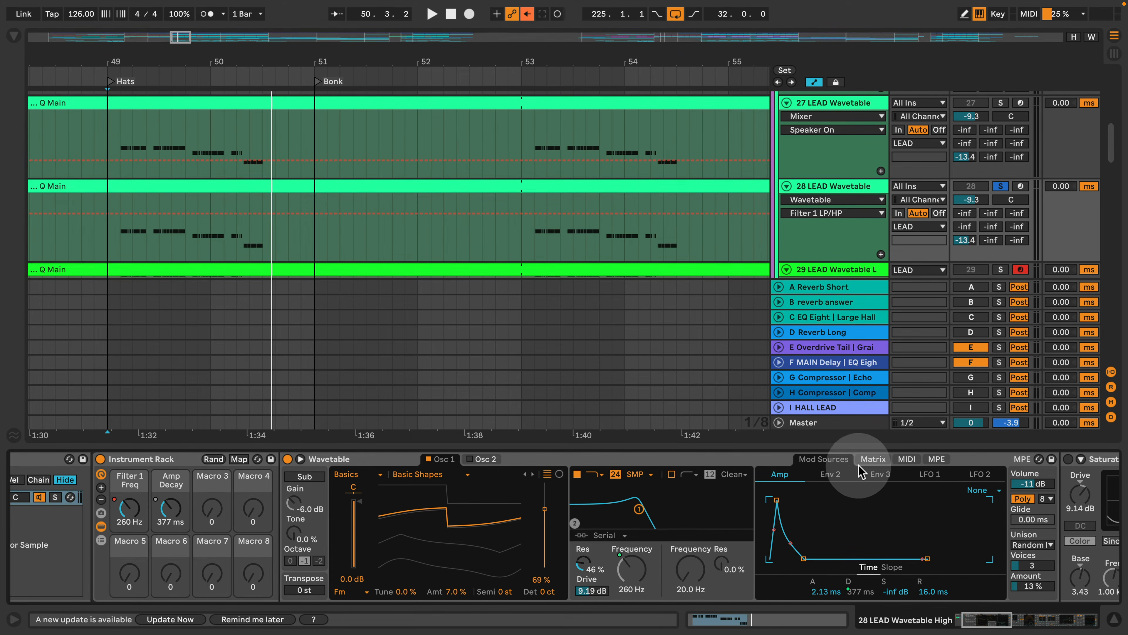
left_click(871, 460)
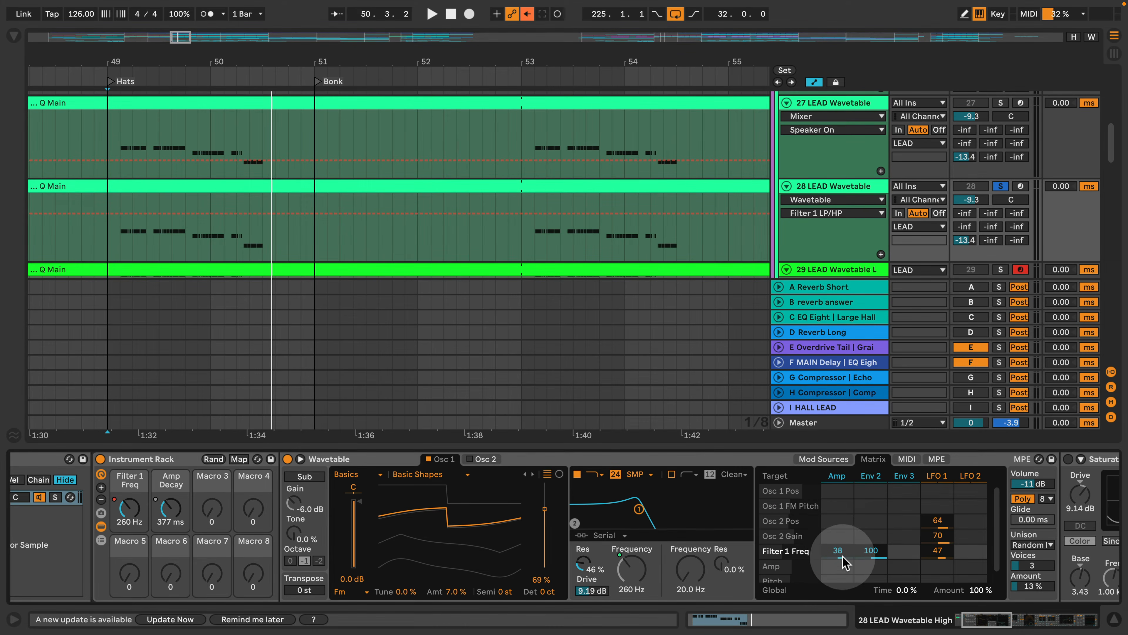
left_click(925, 569)
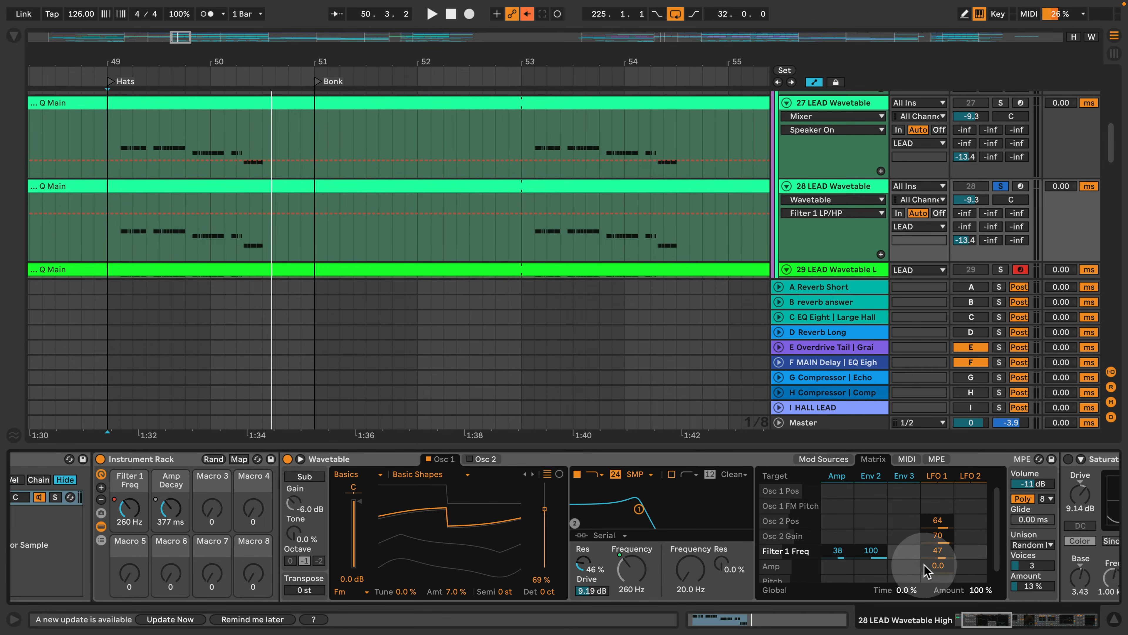
left_click(951, 532)
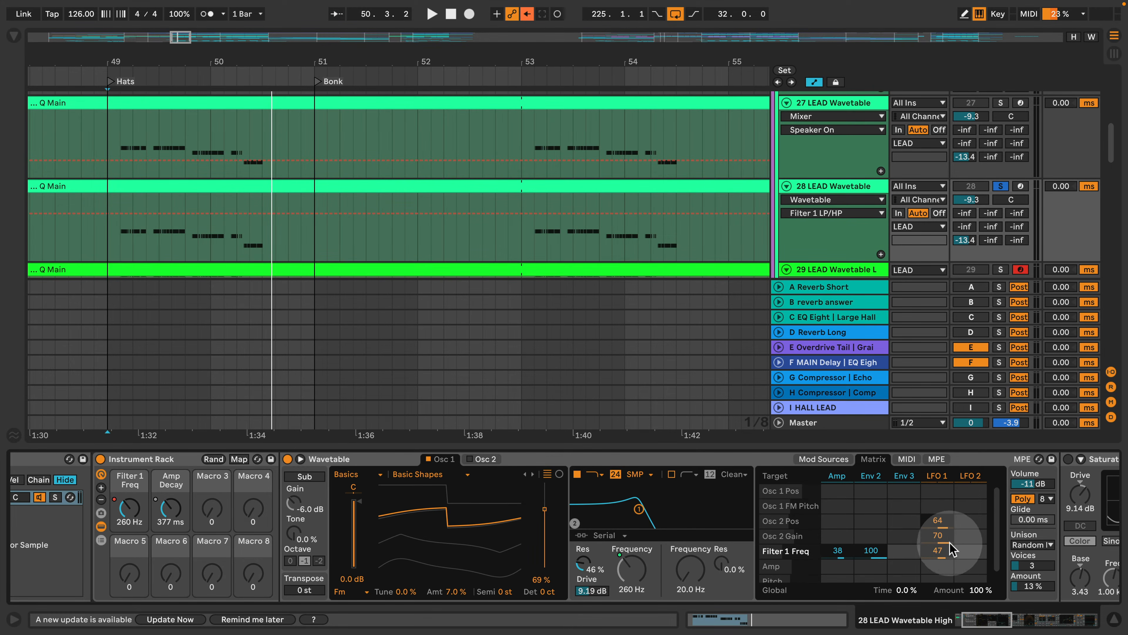
Turn on Osc 2 in track 28's Wavetable, keep the Saw Harmonics wavetable, inspect its Warp amount, and play the lead
left_click(484, 460)
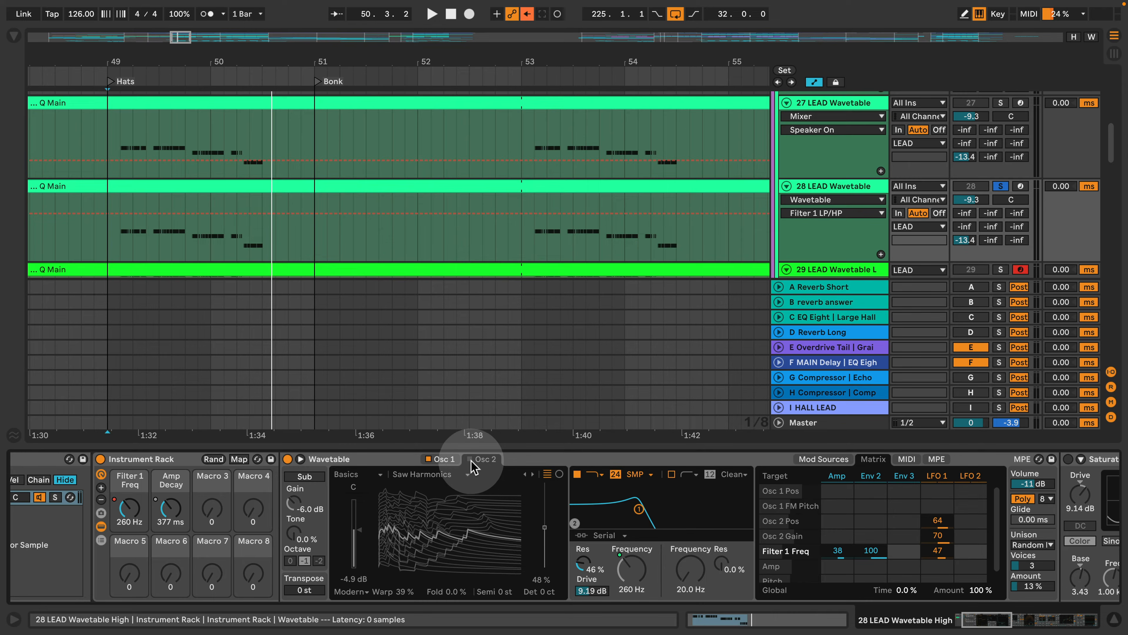
left_click(469, 459)
left_click(468, 475)
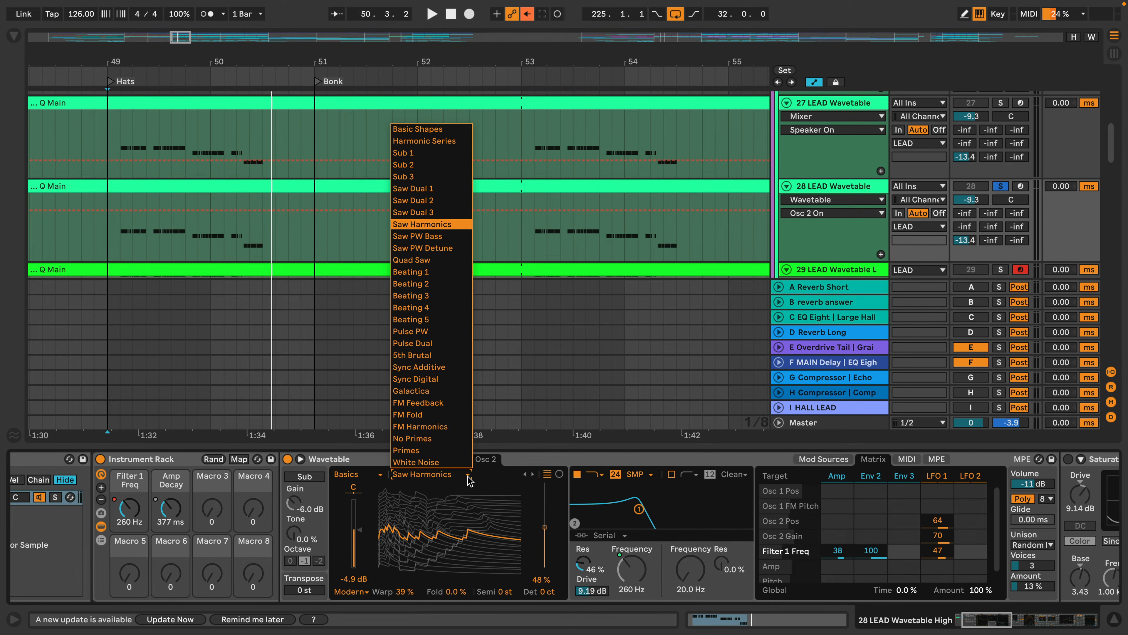
left_click(460, 227)
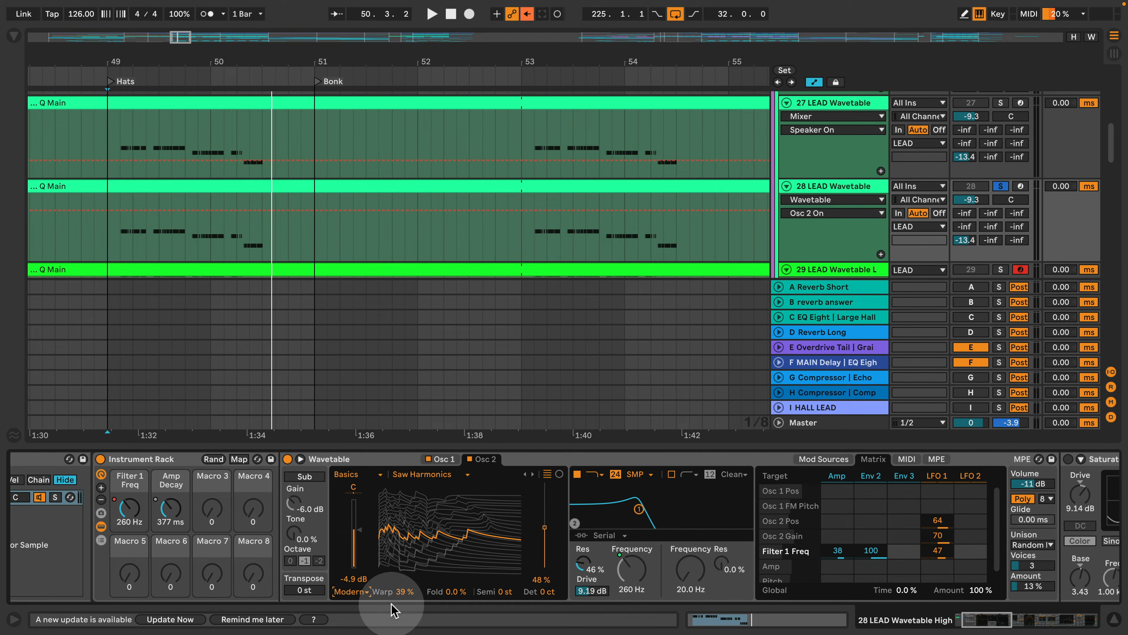
left_click(405, 593)
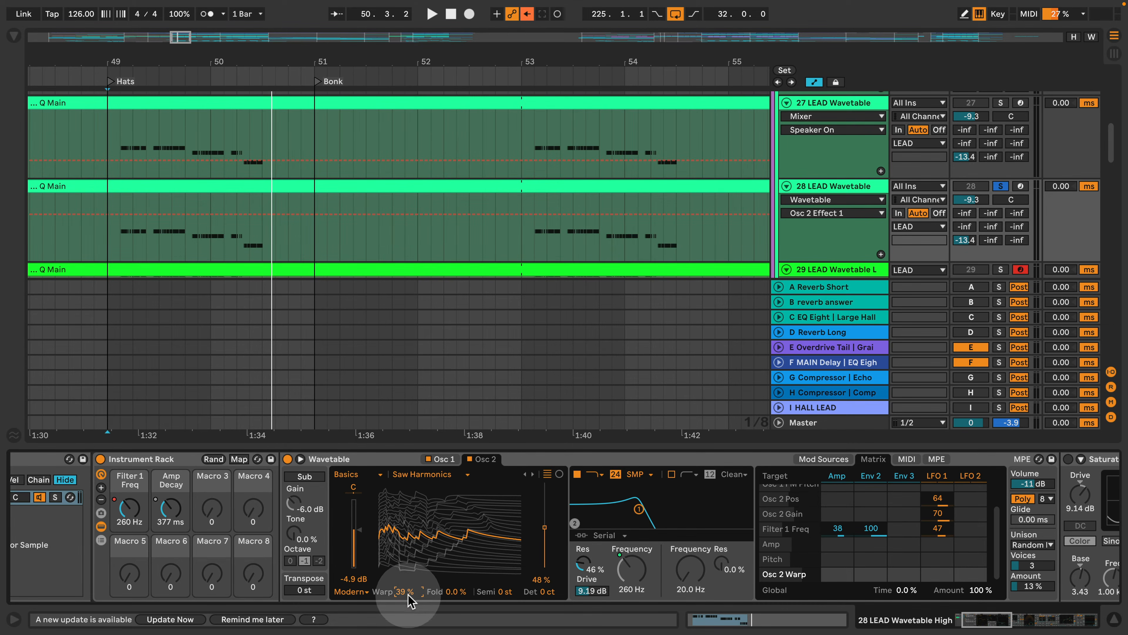
key("space")
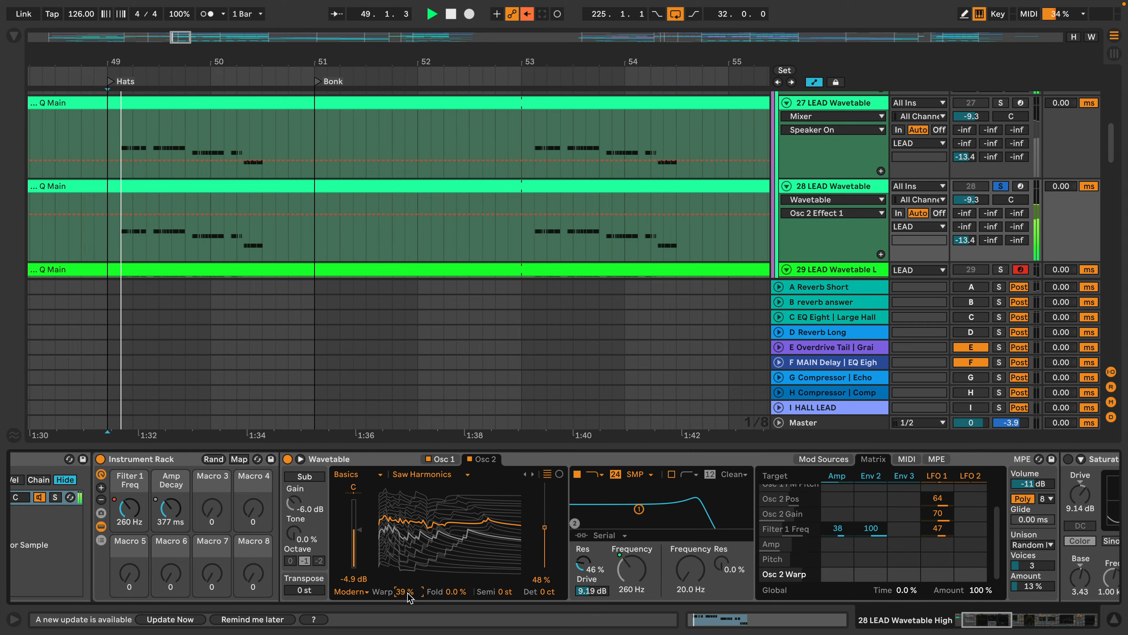
Inspect LFO 1 in track 28's Wavetable, checking its triangle waveform and Shape amount
left_click(942, 480)
left_click(862, 568)
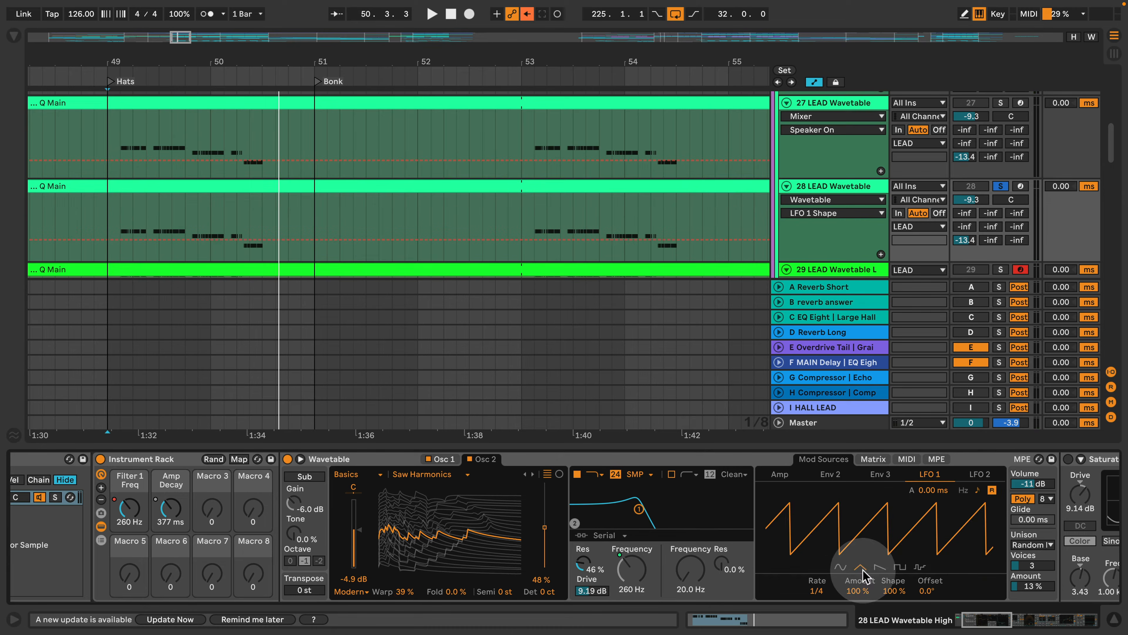
mouse_move(897, 590)
left_mouse_down()
mouse_move(897, 625)
mouse_move(897, 591)
left_mouse_up()
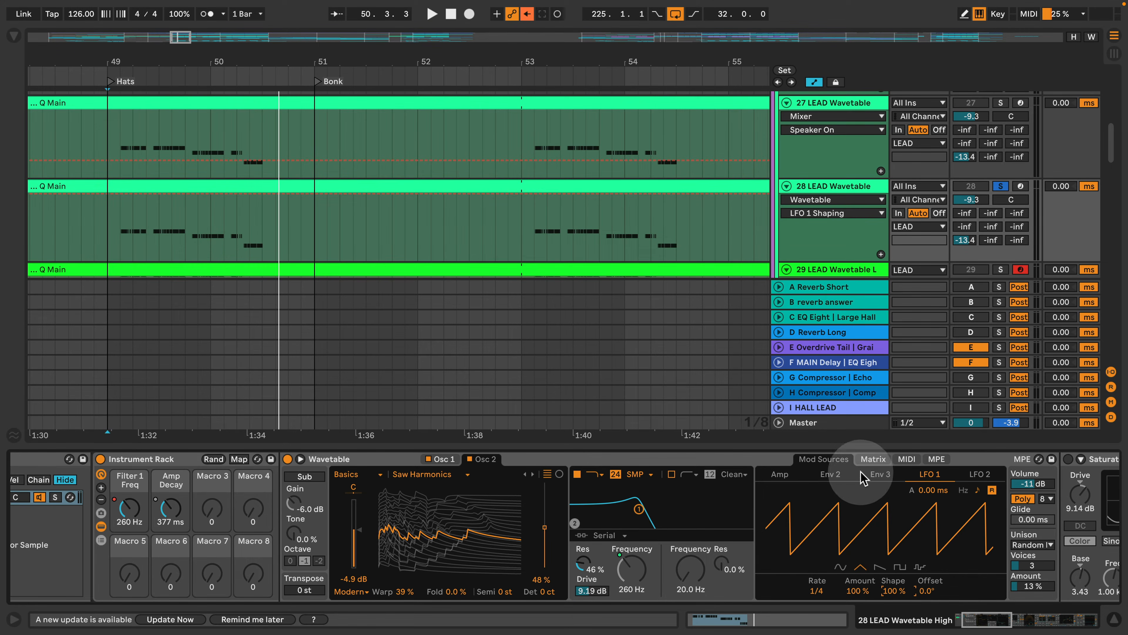
Review LFO 1's modulation of Osc 2 Pos, Osc 2 Gain and Filter 1 Freq in the matrix, and play the lead
left_click(871, 460)
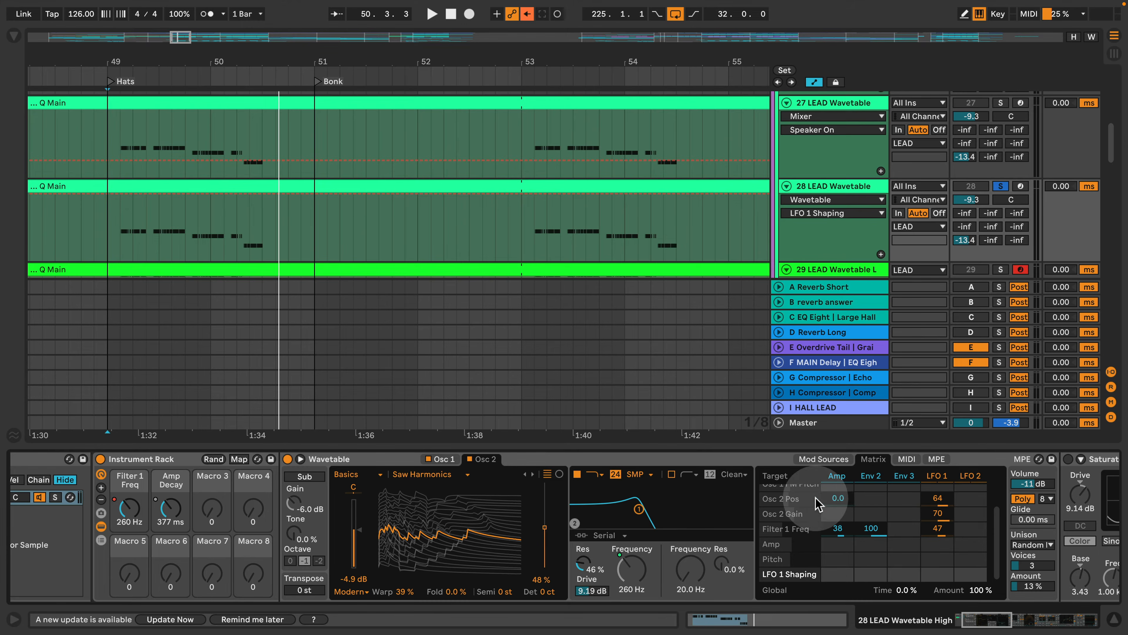
left_click(784, 500)
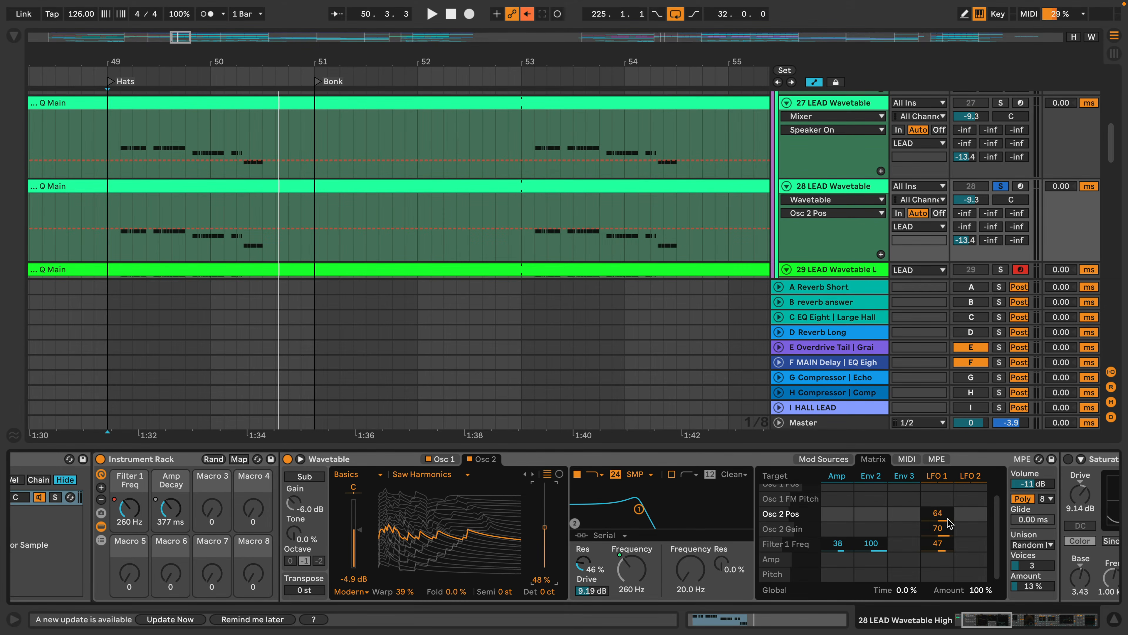
left_click(360, 529)
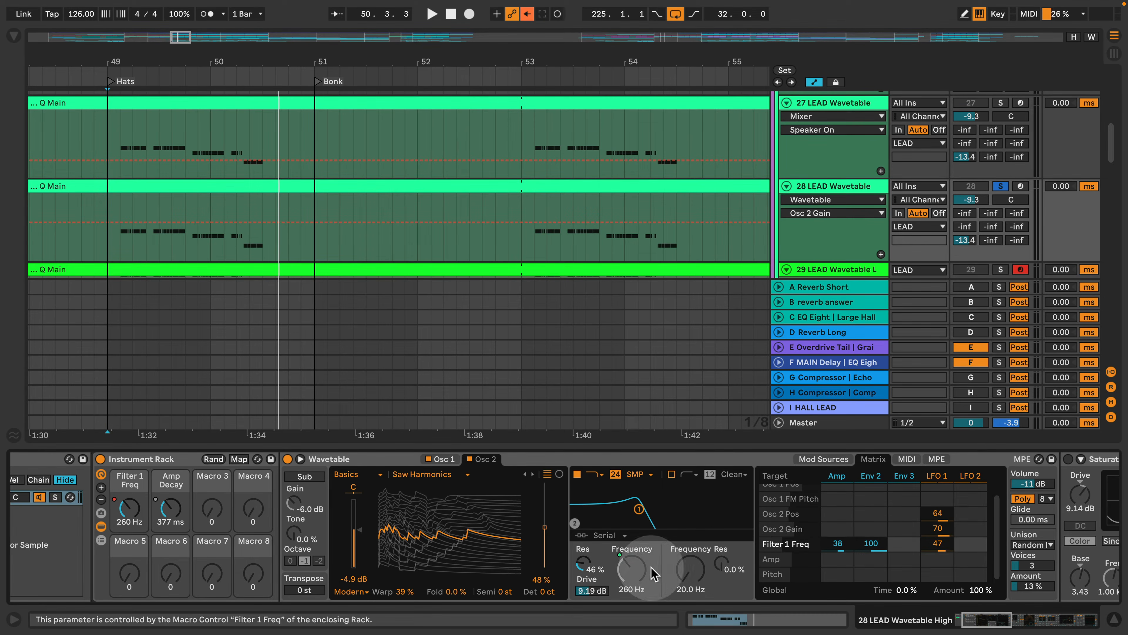
left_click(947, 552)
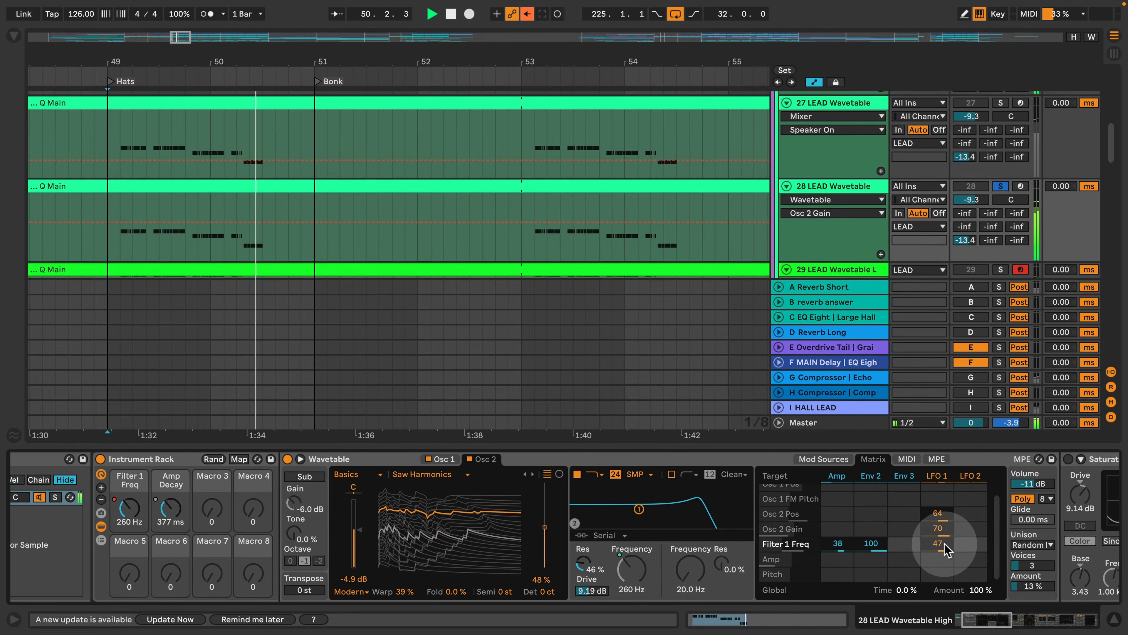
key("space")
Turn on track 28's Saturator, keep its curve on Sinoid Fold, and toggle the device off and on during playback
left_click_drag(990, 623, 999, 620)
left_click(993, 627)
left_click(568, 542)
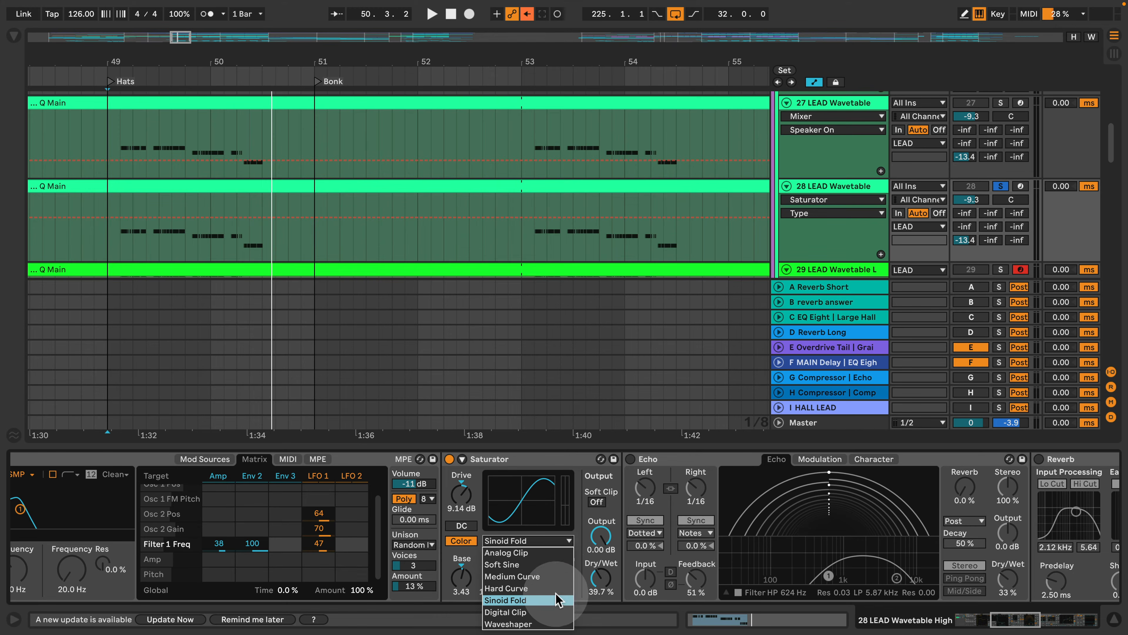
left_click(557, 597)
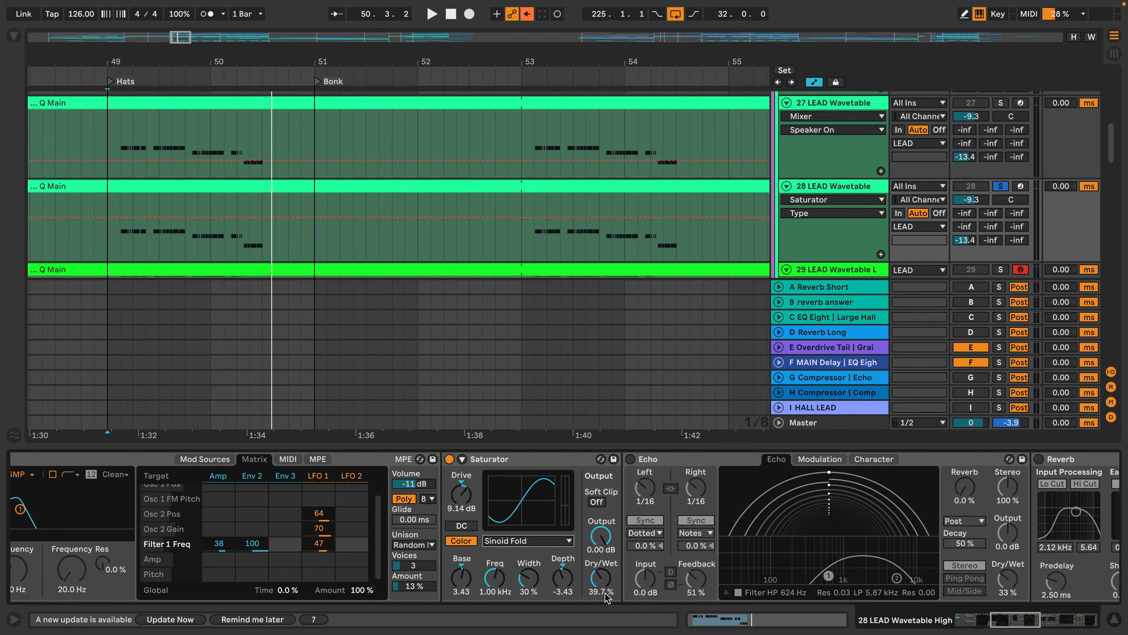
key("space")
left_click(449, 459)
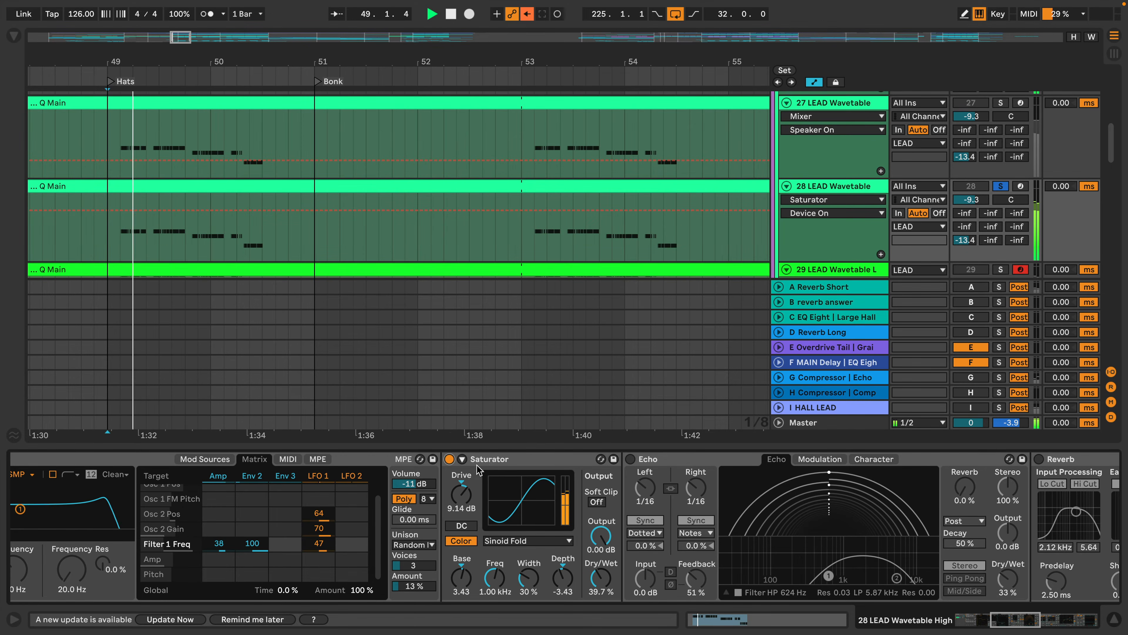
left_click(449, 459)
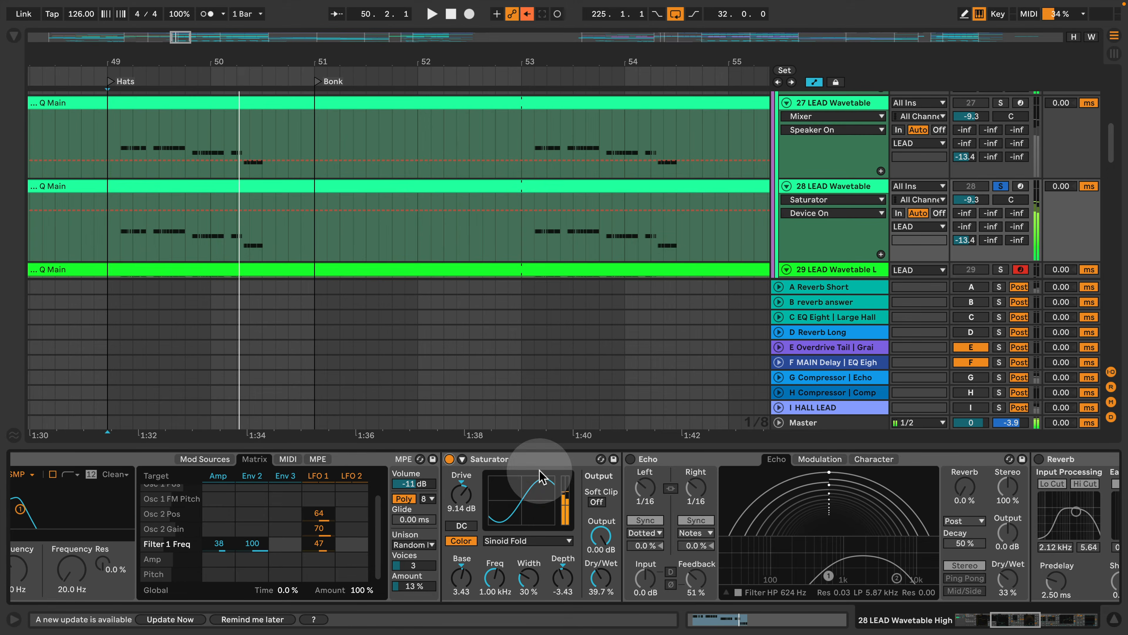
Turn on Echo and Reverb in track 28's device chain, and play the lead
left_click(631, 460)
left_click(1029, 622)
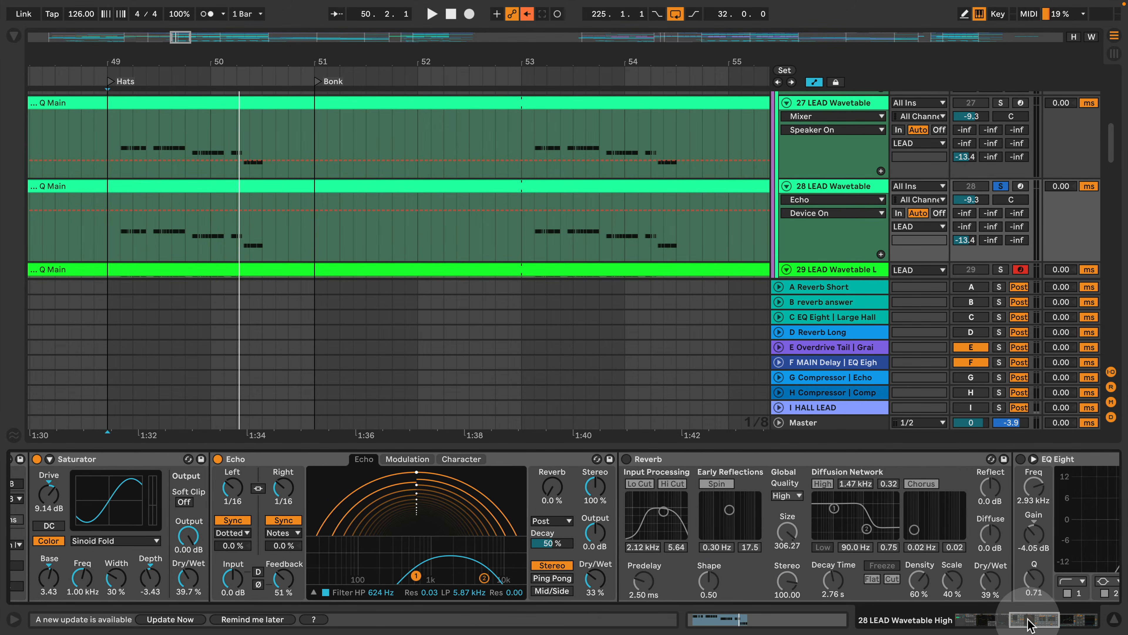
left_click_drag(1027, 619, 1024, 619)
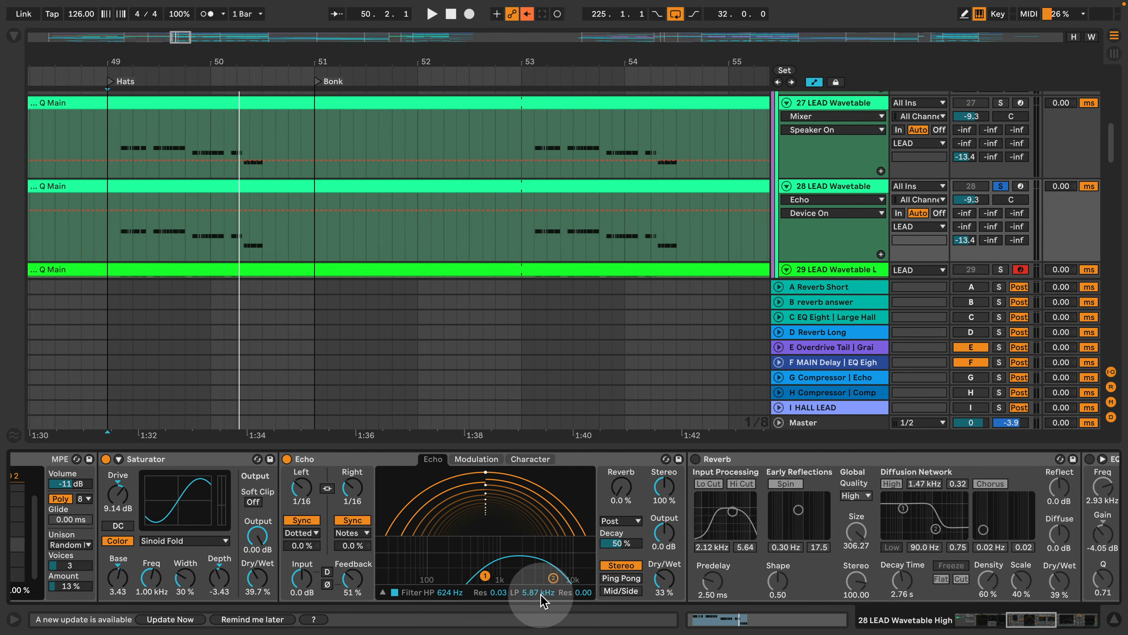
key("space")
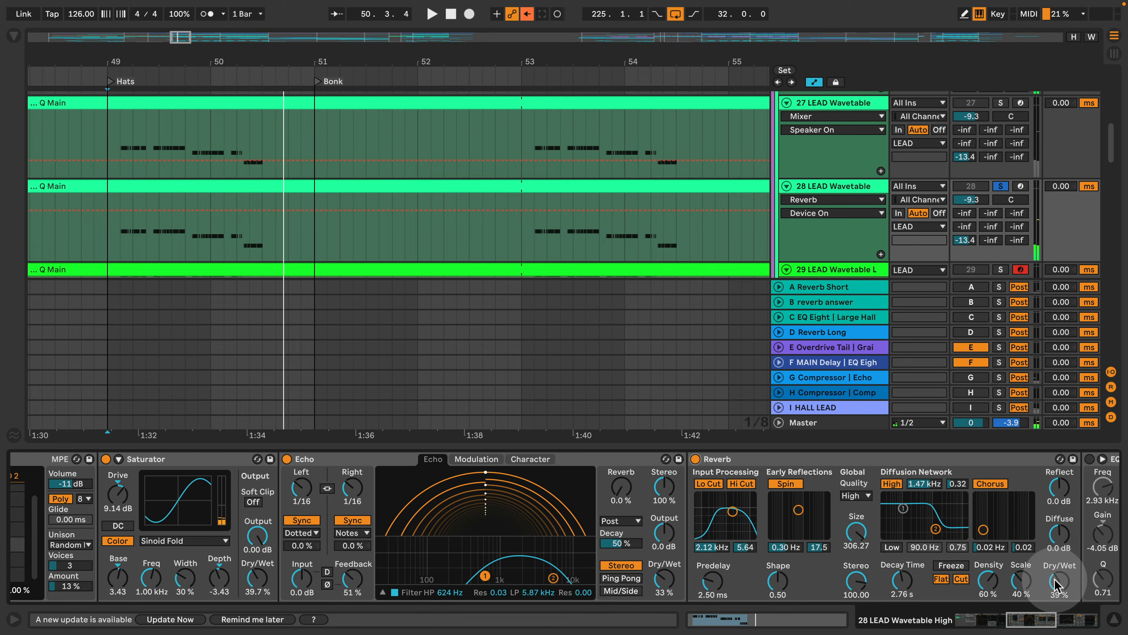
left_click_drag(1070, 586, 1056, 619)
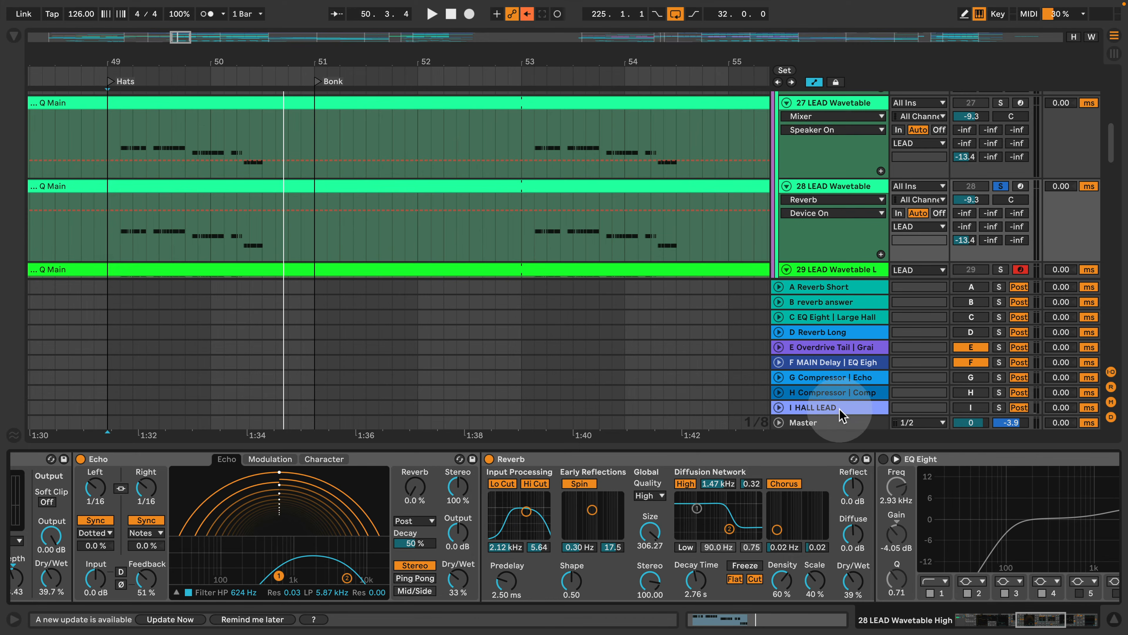
Try out the I HALL LEAD return during playback of track 28, and deactivate it again
left_click(965, 409)
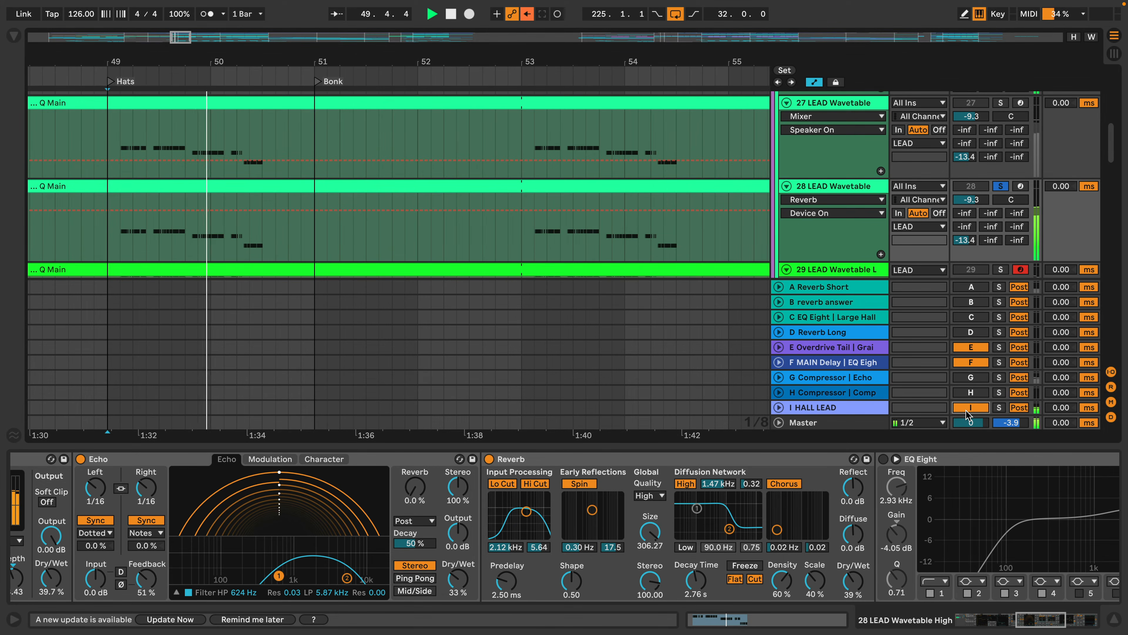
left_click(967, 413)
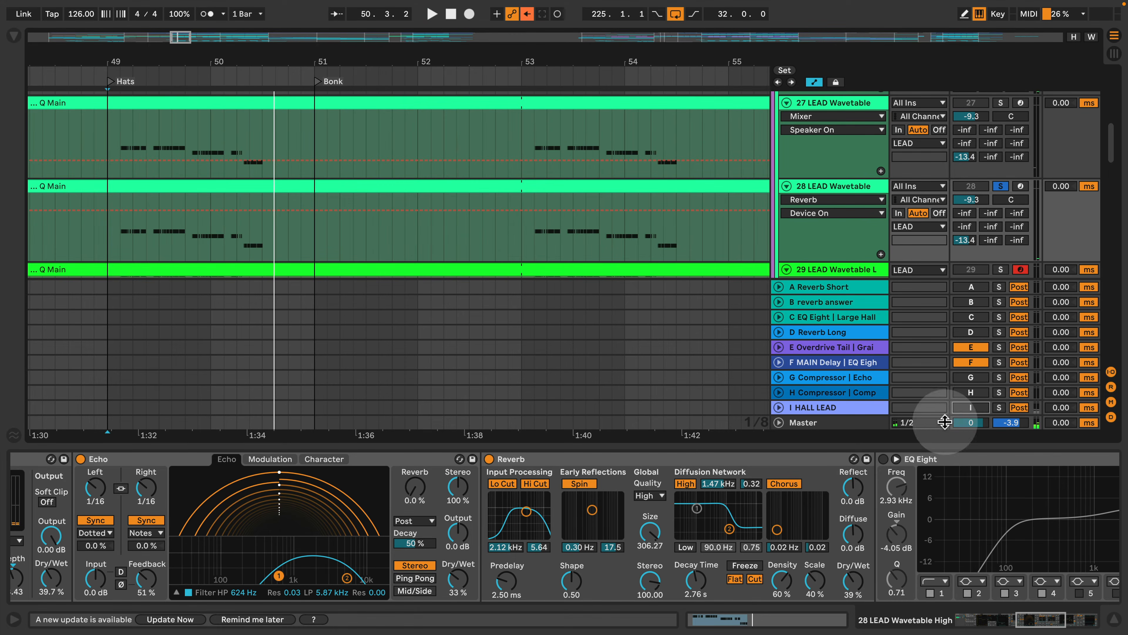
Turn on track 28's EQ Eight, inspect bands 2 and 4, and play the lead
left_click(1045, 626)
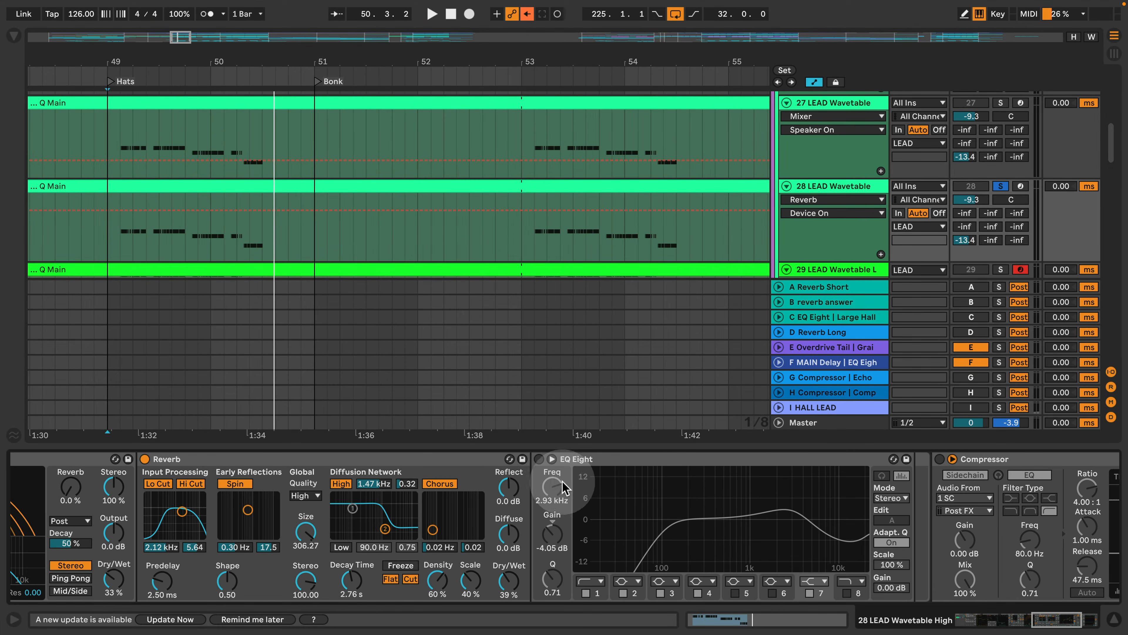
left_click(539, 458)
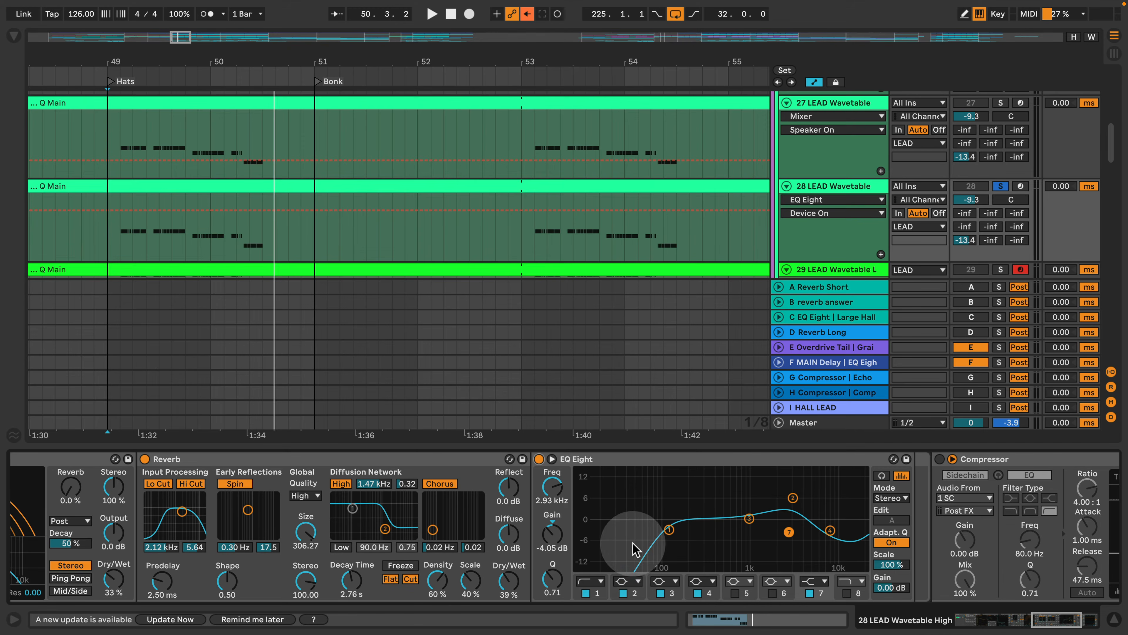
left_click(793, 498)
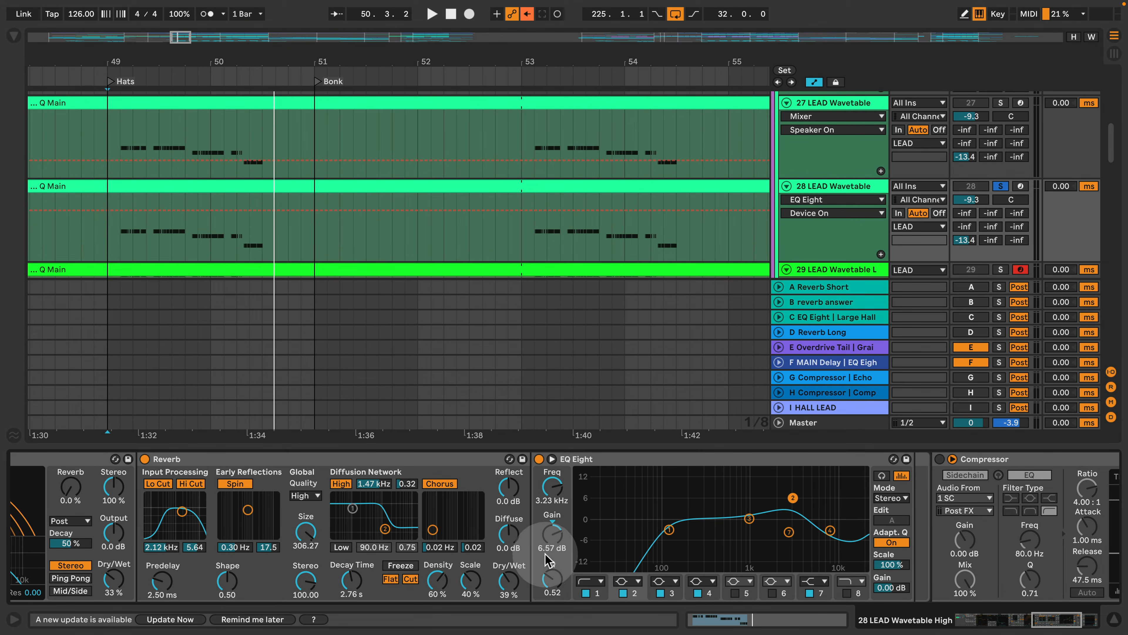
left_click(828, 531)
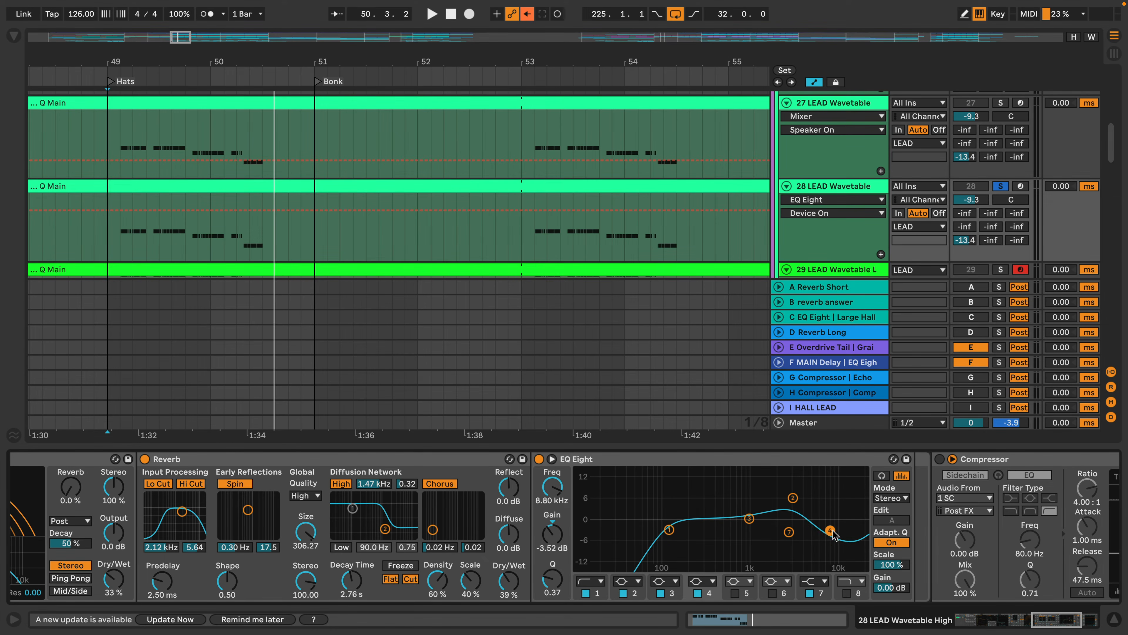
key("space")
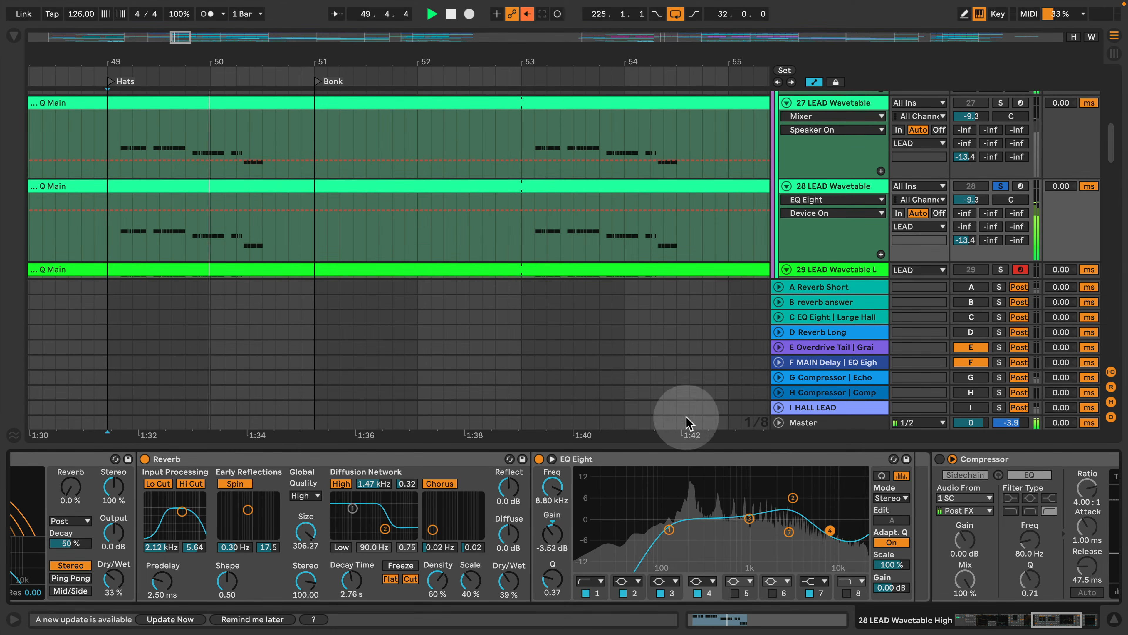
Try out the Filter 1 Freq and Amp Decay macros and Osc 1's FM amount on track 28, and re-enable the overridden automation
left_click(989, 620)
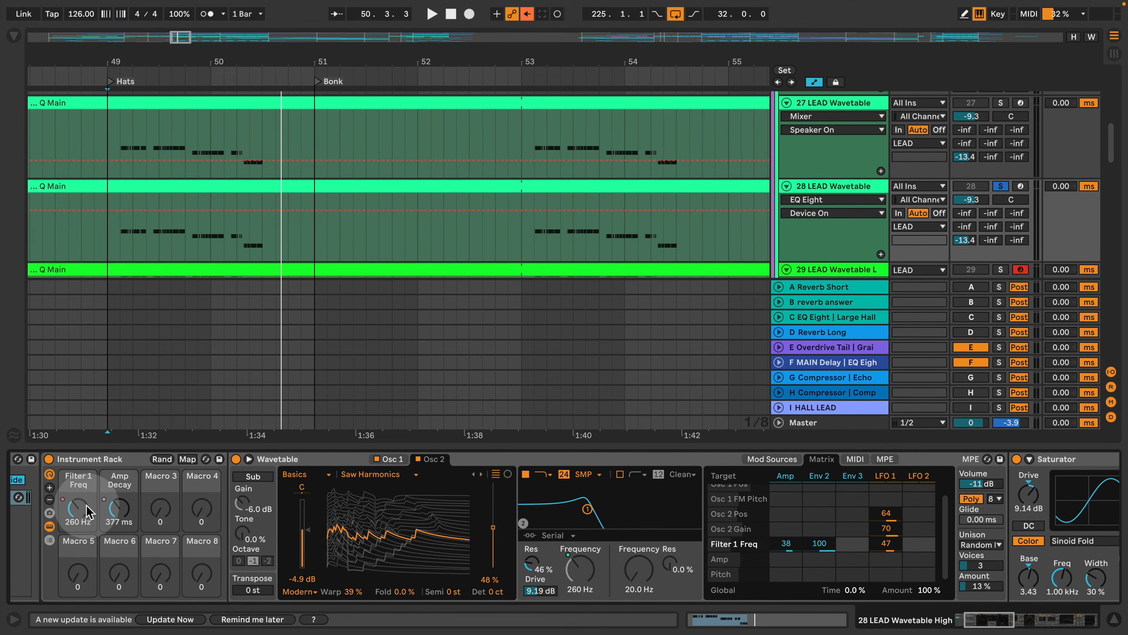
left_click_drag(82, 514, 119, 533)
key("space")
key("space")
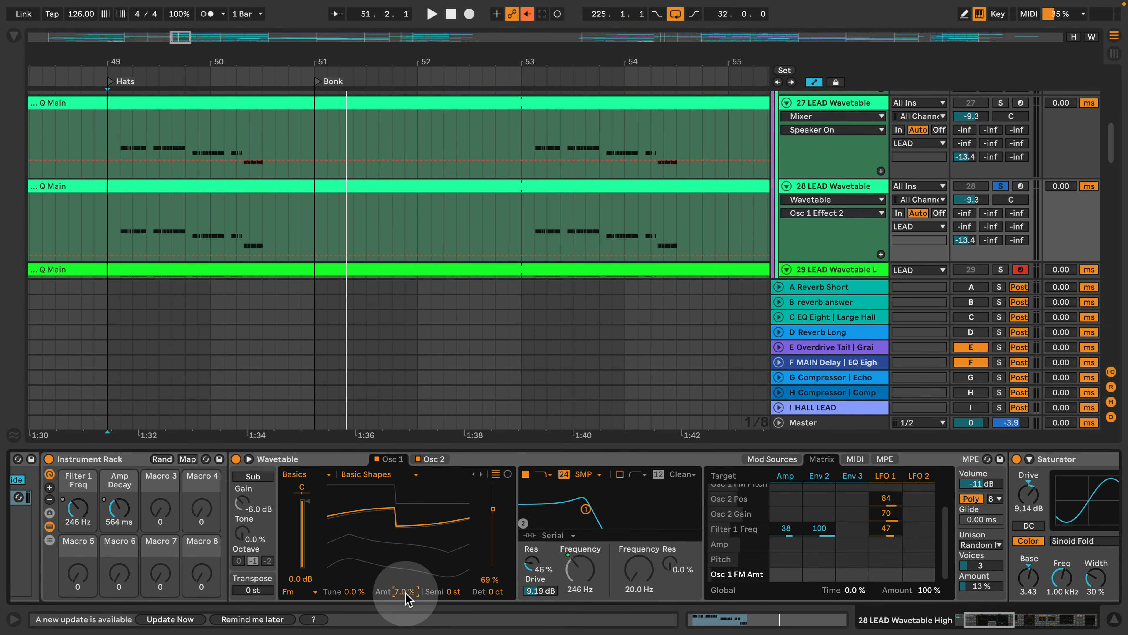
left_click_drag(408, 599, 404, 576)
left_click(527, 14)
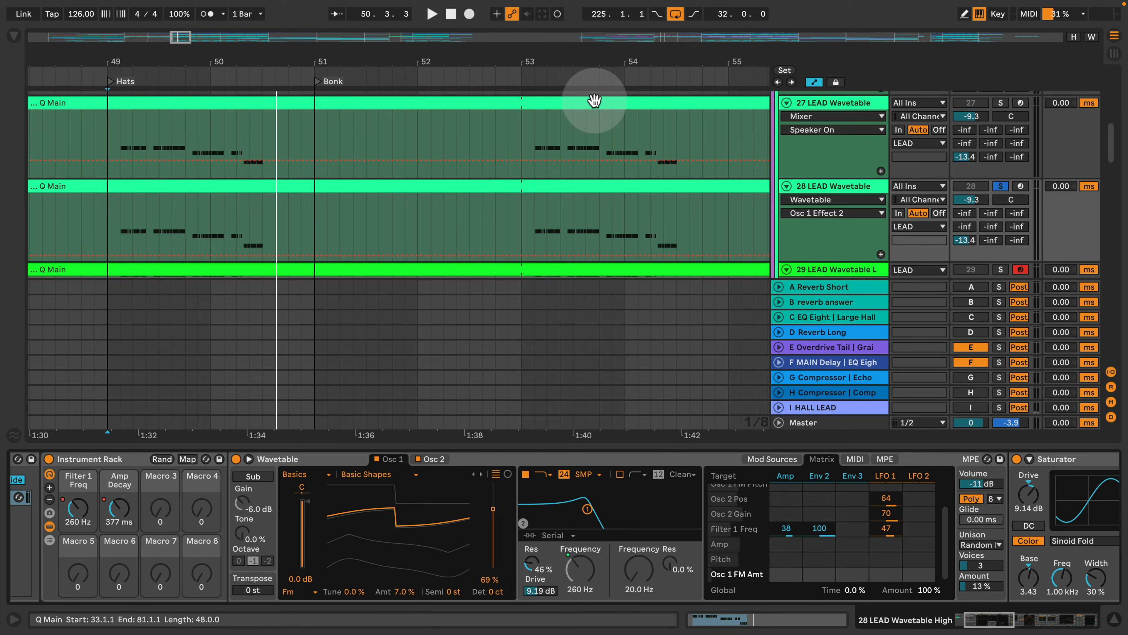
Solo track 30 alongside track 28, activate the I HALL LEAD return, and play the lead
scroll(956, 242, "down", 3)
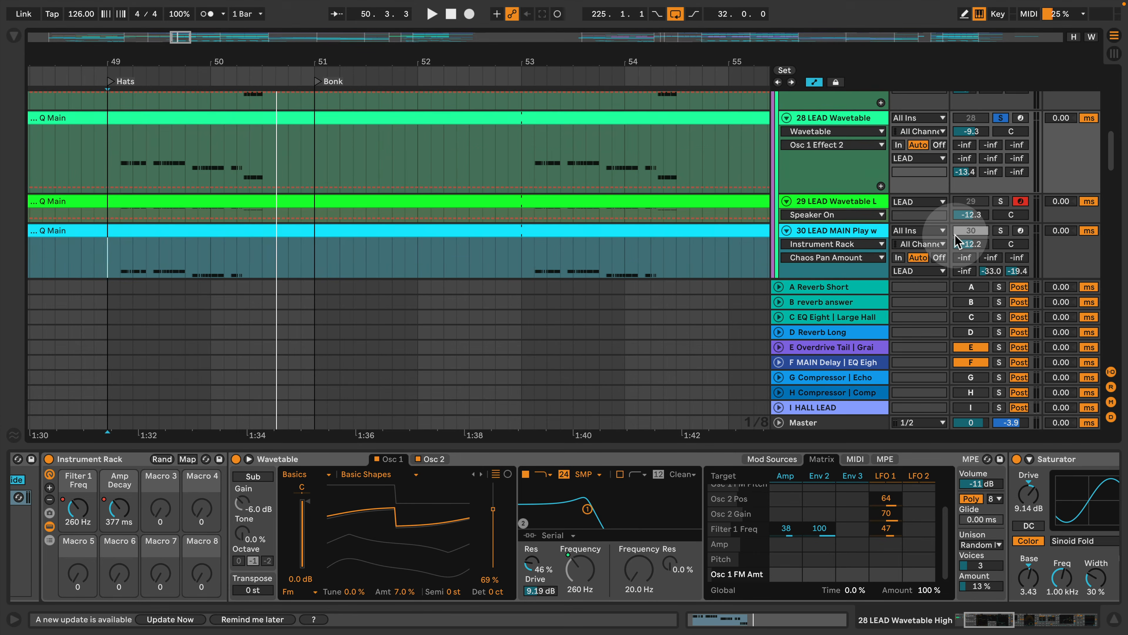
scroll(956, 242, "down", 1)
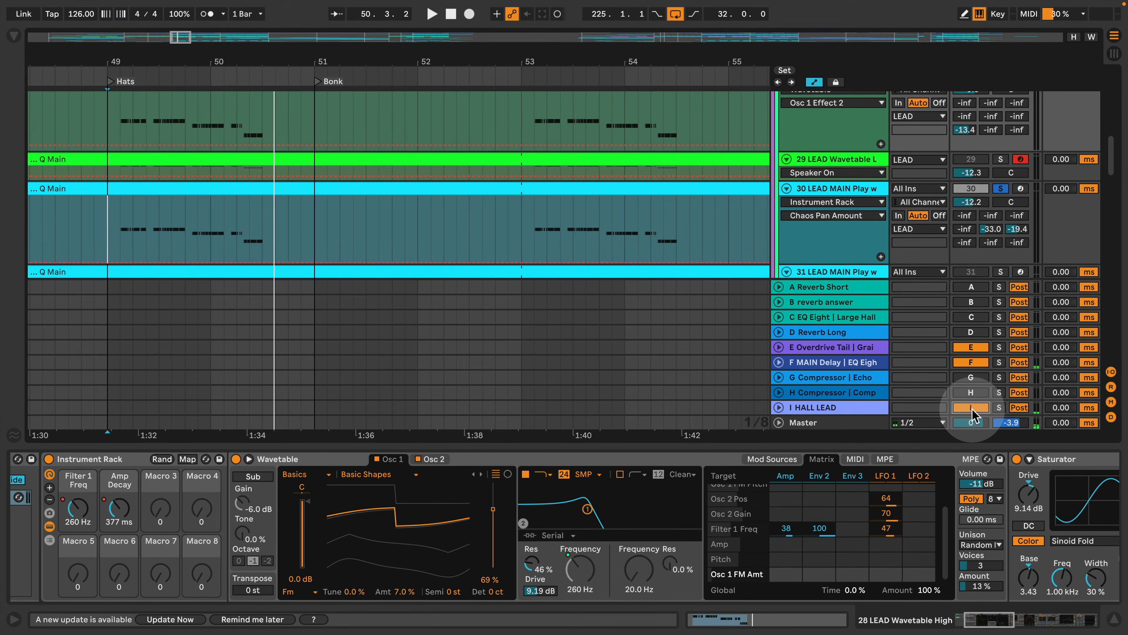
key("space")
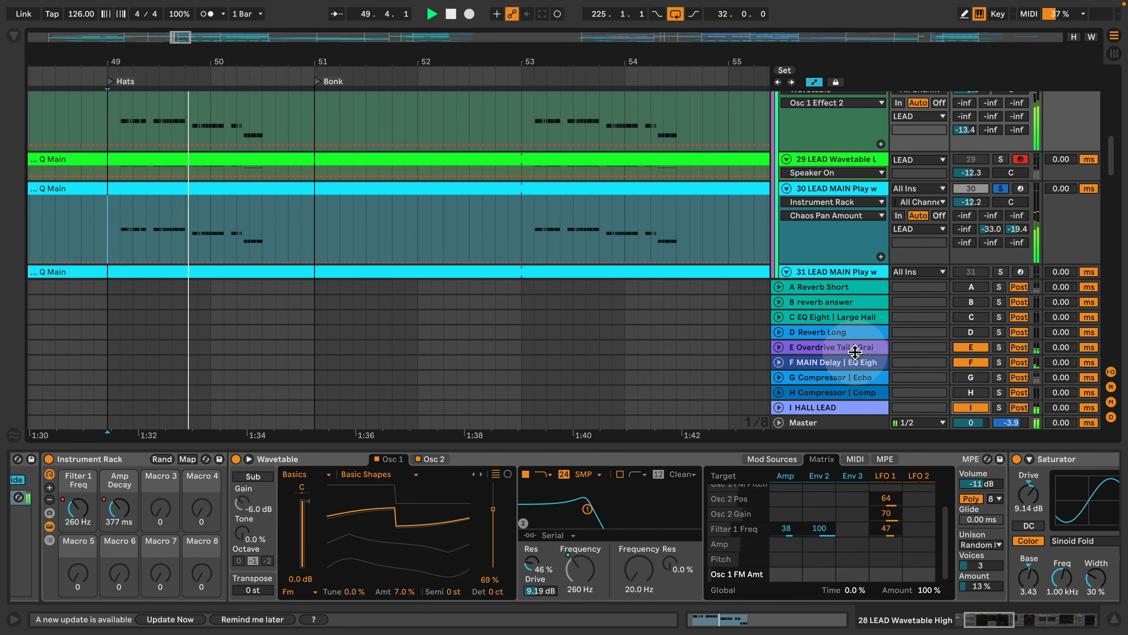
Open the LEAD group's device chain, turn on its Audio Effect Rack, and play the layered lead through both EQ Eights and the Limiter
left_click(1114, 622)
scroll(810, 340, "up", 6)
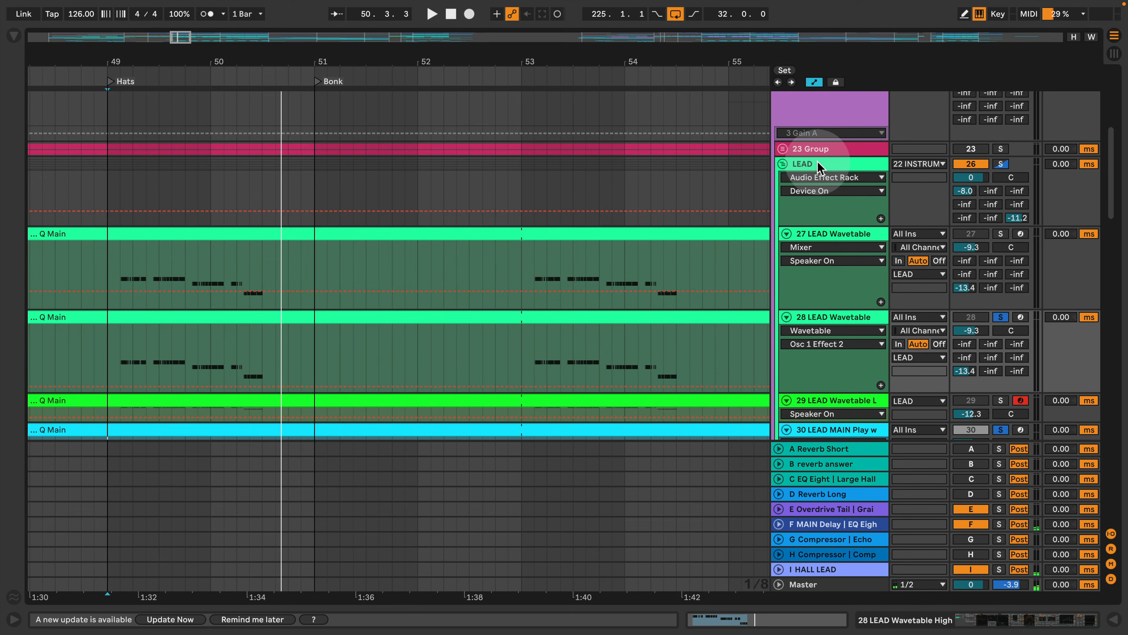
left_click(818, 168)
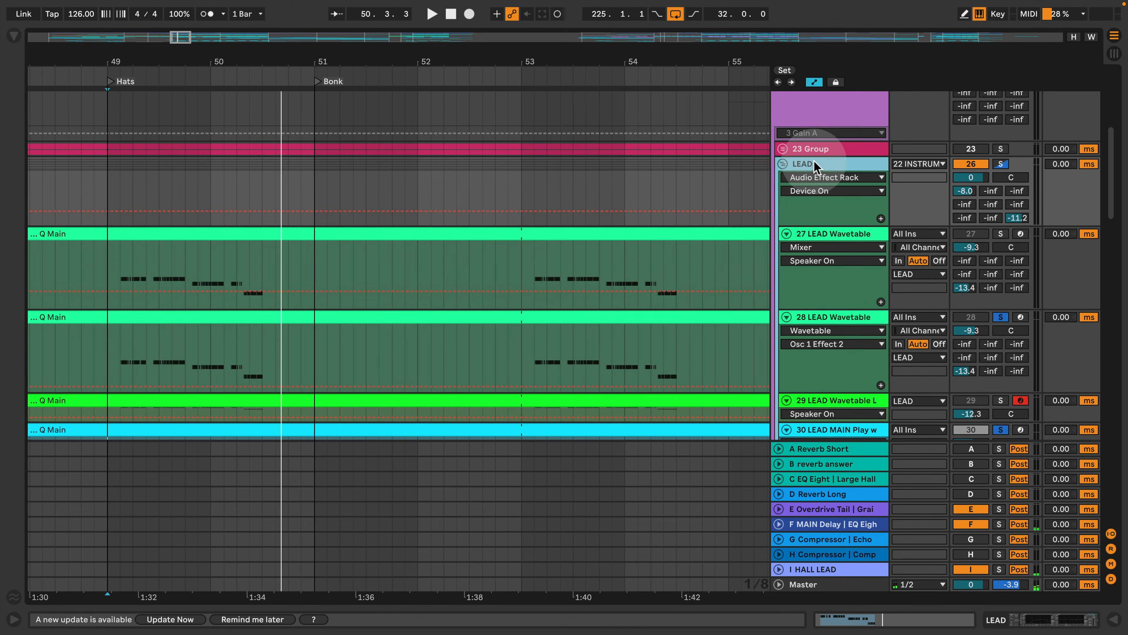
double_click(815, 161)
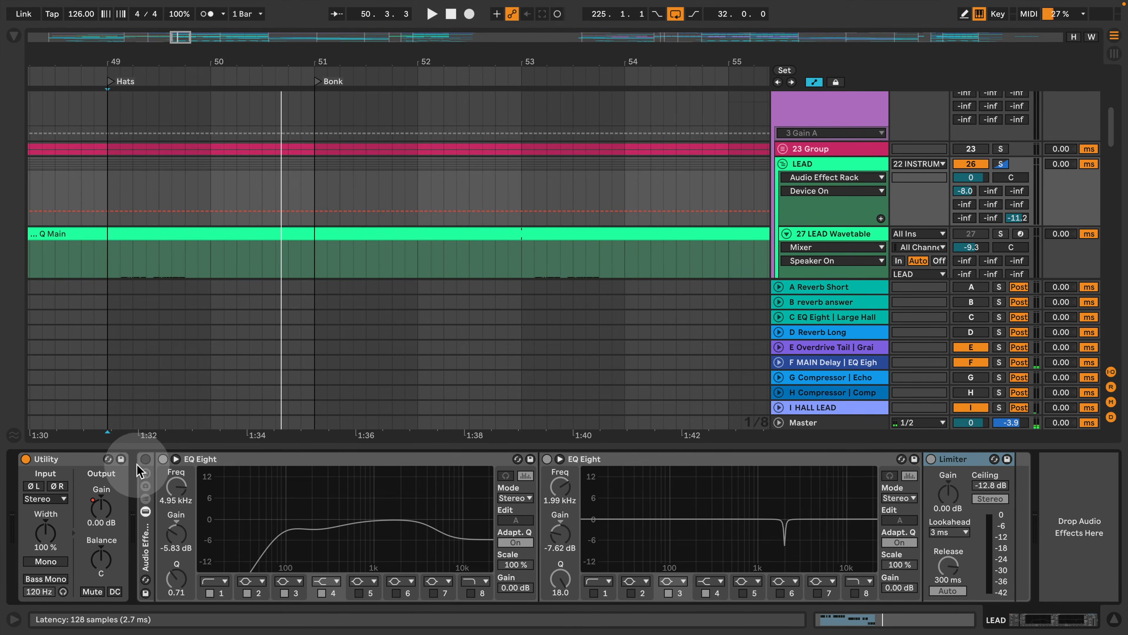
left_click(145, 459)
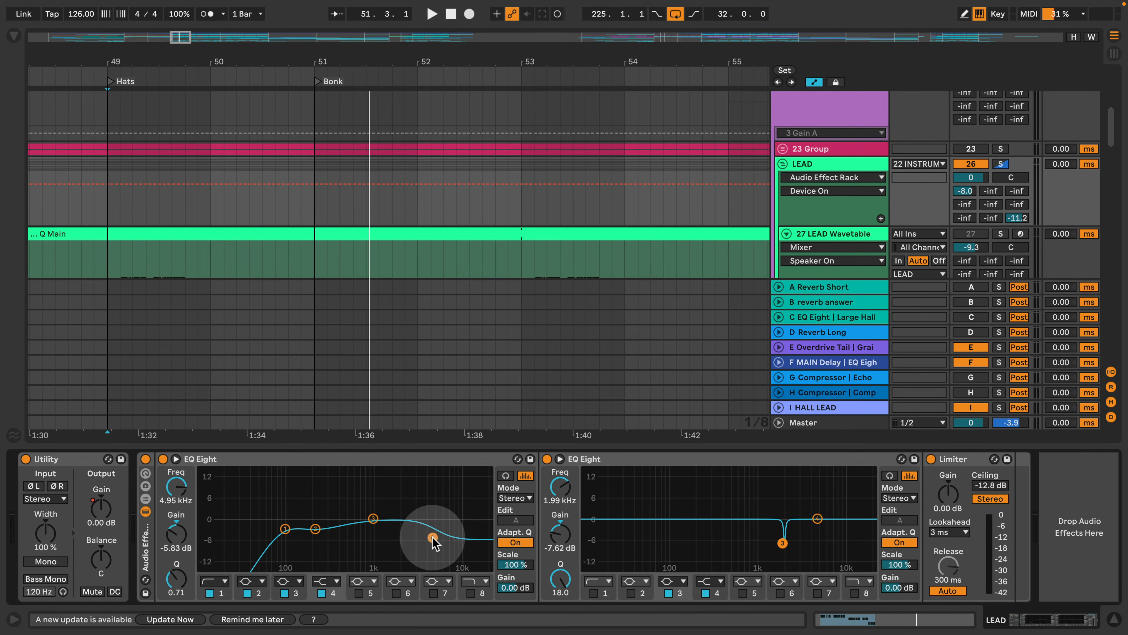
key("space")
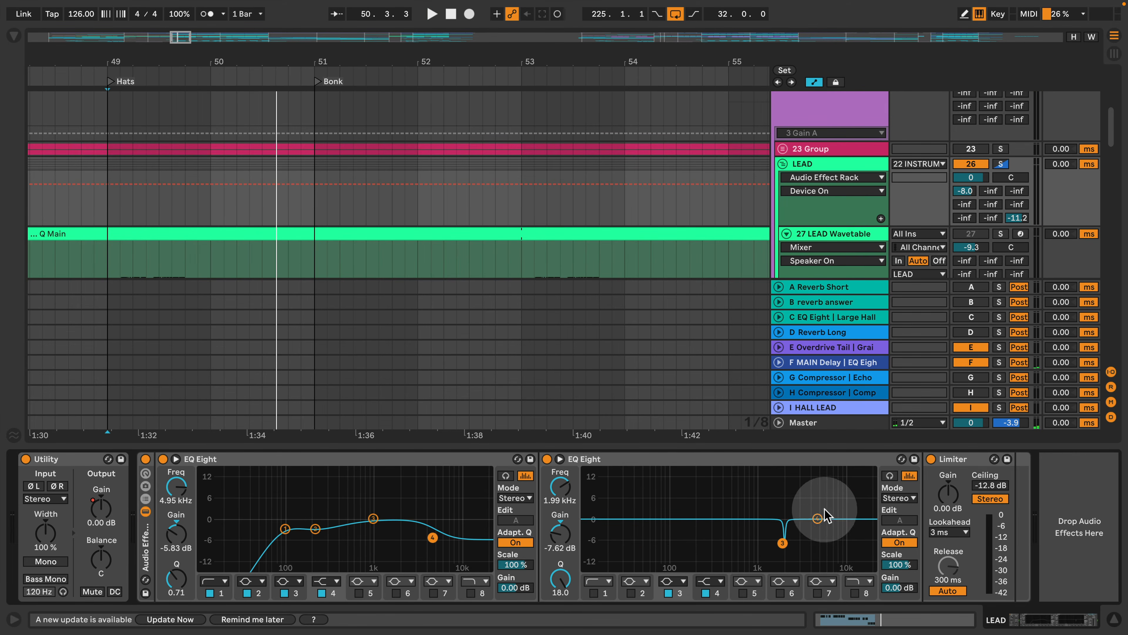
left_click(804, 566)
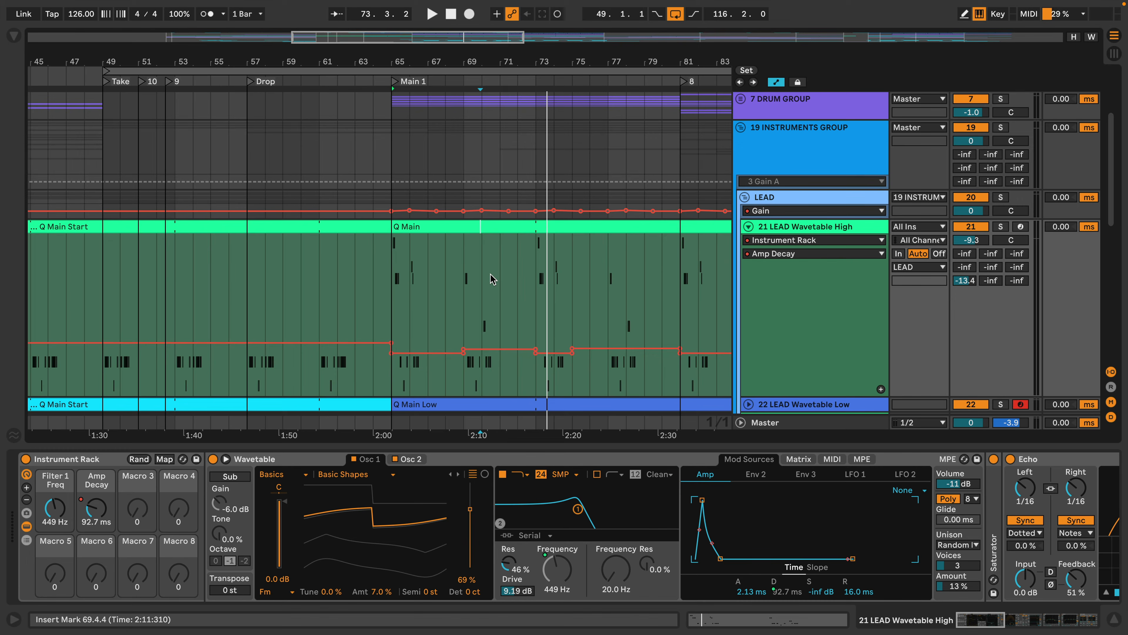
Open the Q Main clip of track 21, examine its MIDI notes around bars 5 and 6 during playback, and return to the devices
left_click(377, 294)
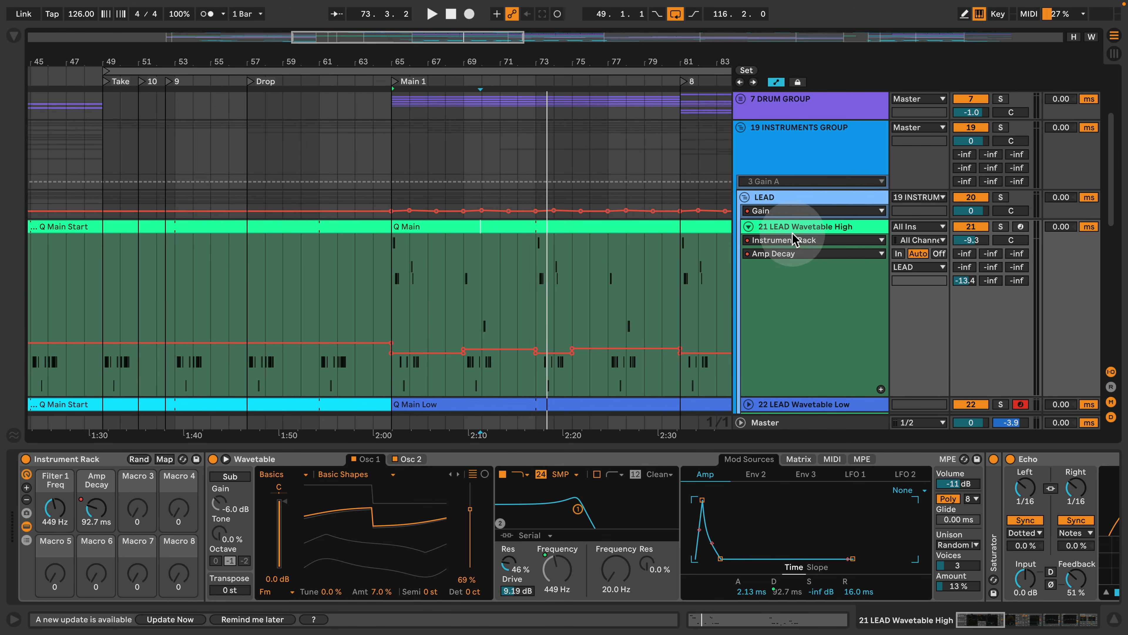
double_click(425, 229)
key("space")
mouse_move(392, 42)
left_mouse_down()
mouse_move(405, 66)
mouse_move(463, 111)
mouse_move(462, 80)
mouse_move(403, 55)
left_mouse_up()
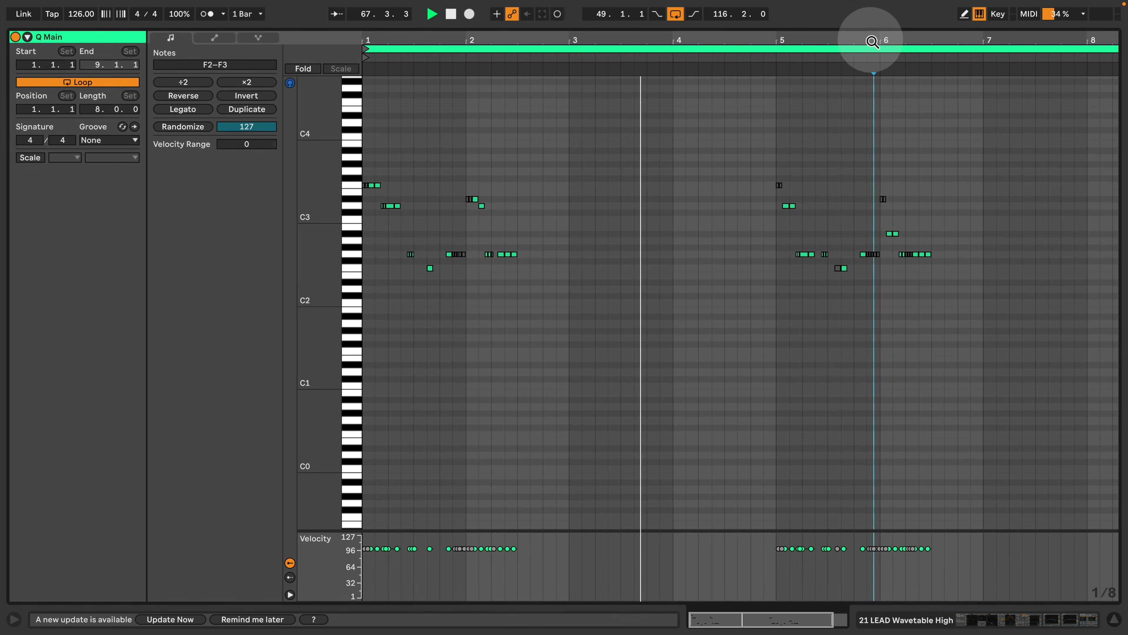
left_click_drag(881, 39, 712, 38)
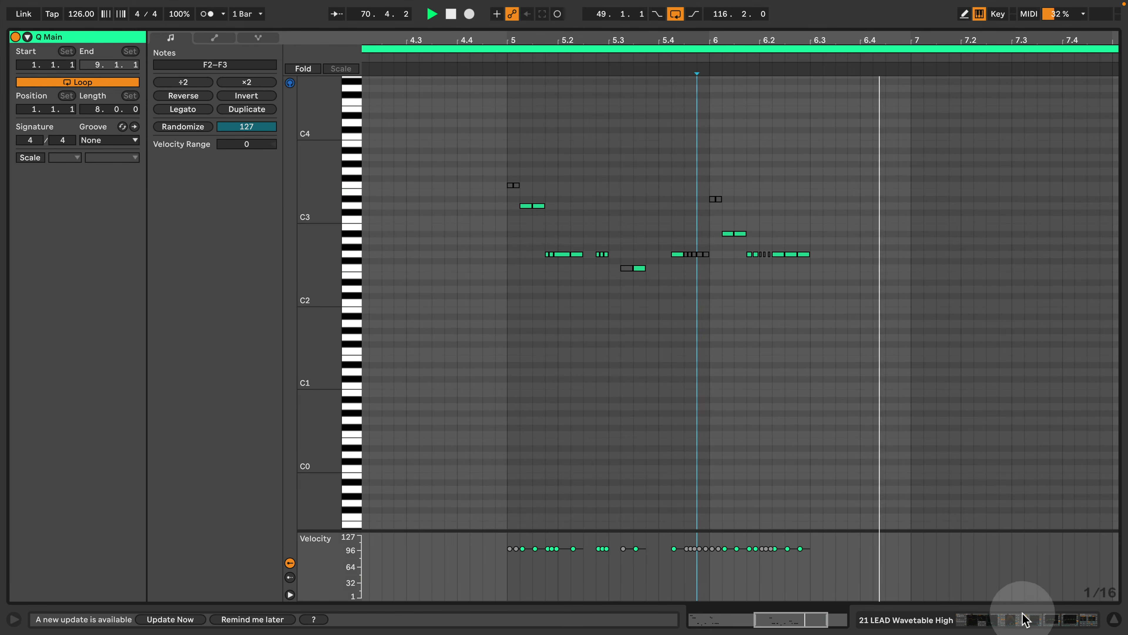
left_click(1023, 614)
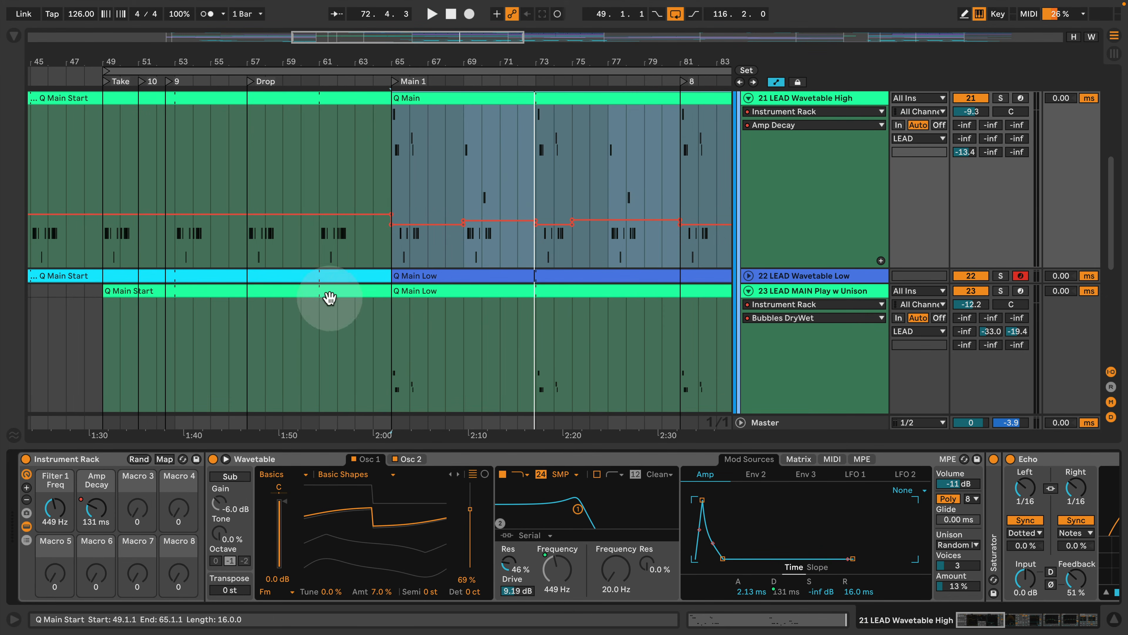
Play the lead from bars 65, 57 and 49 to compare the Amp Decay automation, and open track 21's Q Main Start clip
left_click(391, 172)
key("space")
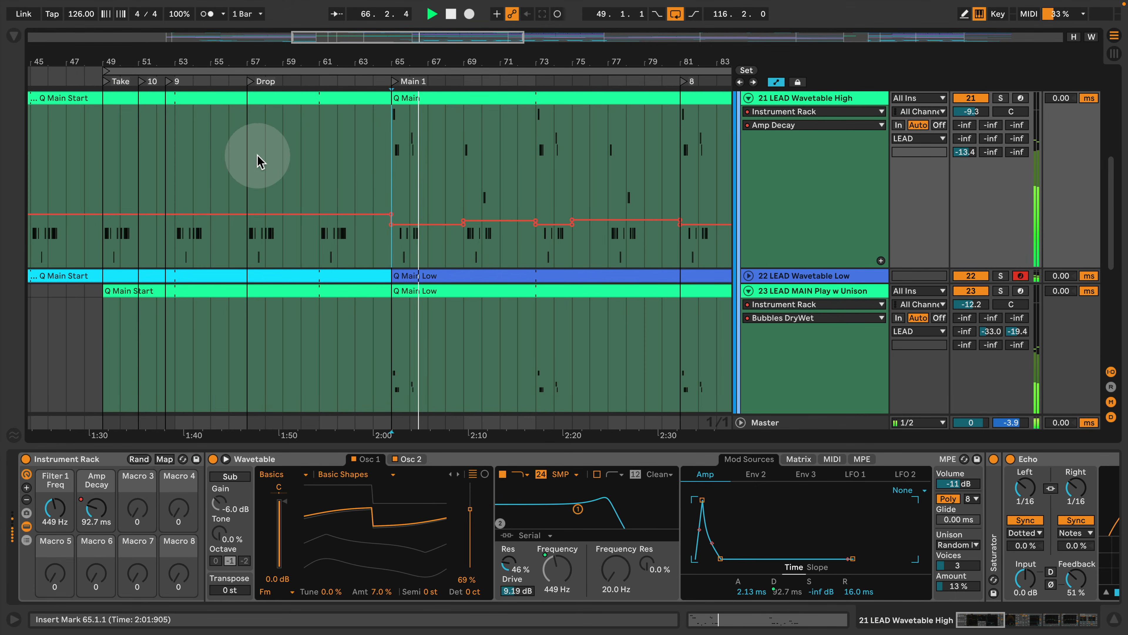
left_click(248, 156)
key("space")
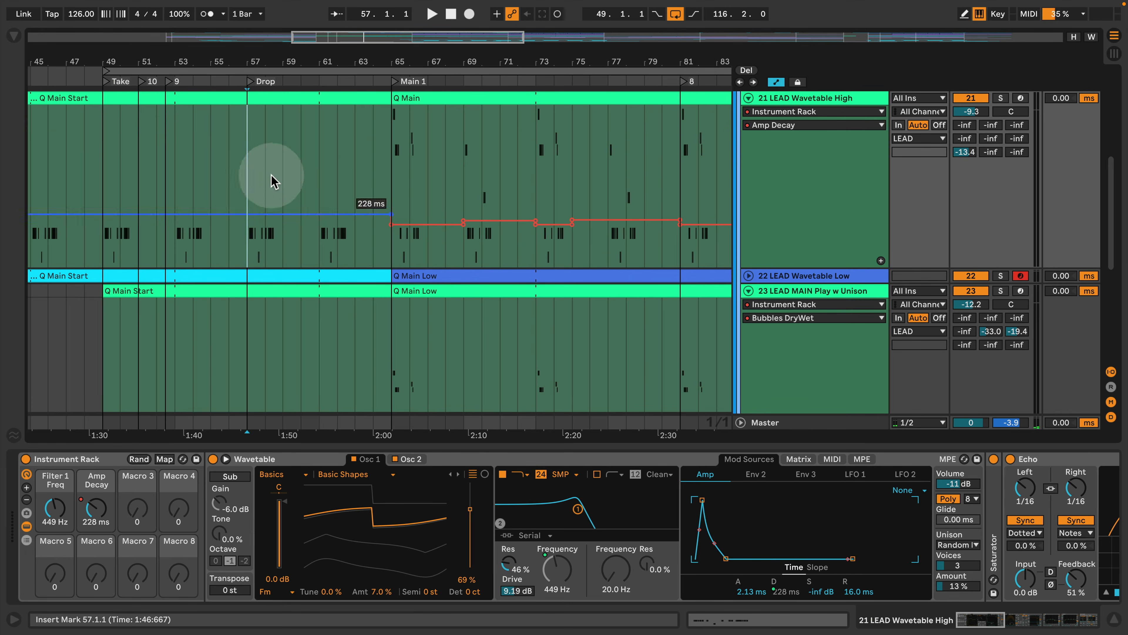
left_click(106, 129)
key("space")
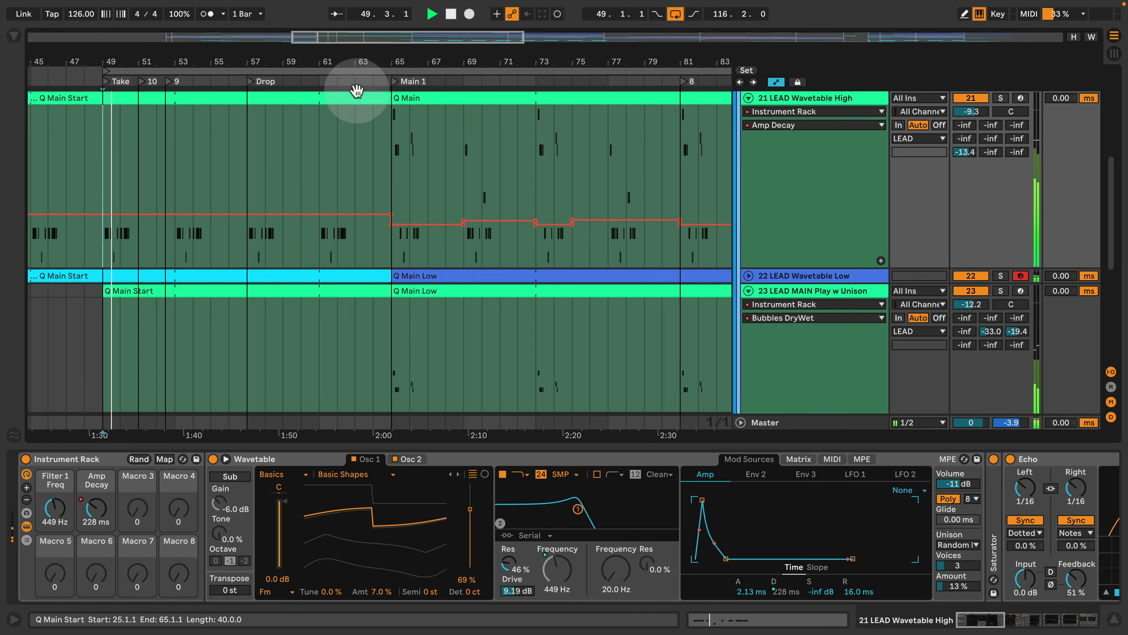
double_click(126, 99)
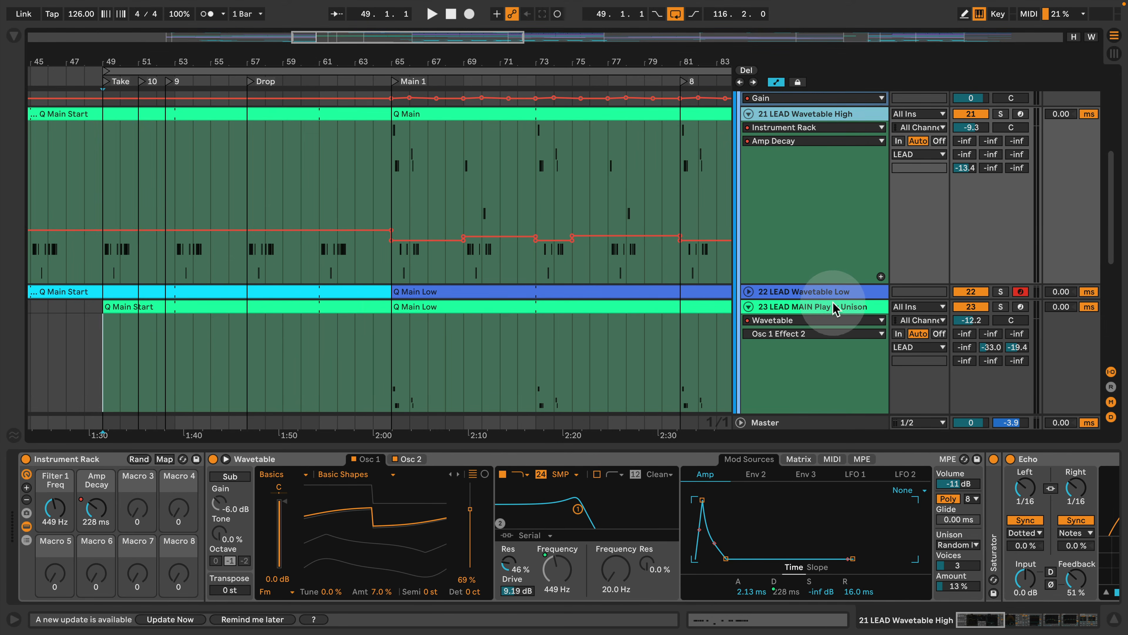
Show track 23's device chain, play from bar 49, and check Osc 1's FM amount in Wavetable
left_click(834, 306)
scroll(763, 336, "down", 3)
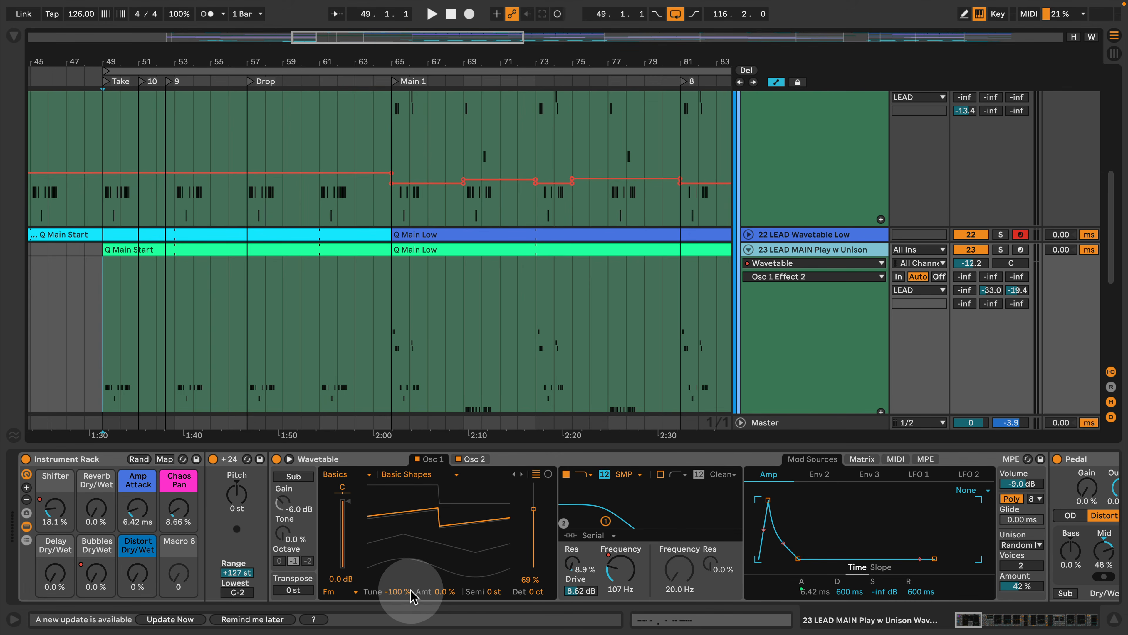
key("space")
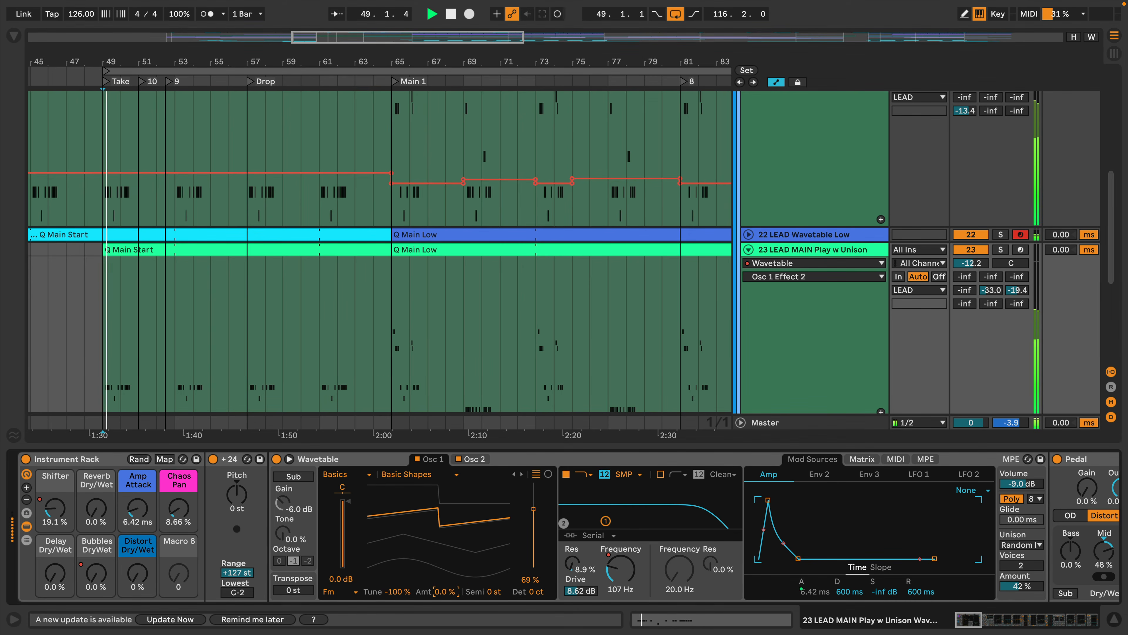
mouse_move(446, 596)
left_mouse_down()
mouse_move(446, 520)
mouse_move(446, 597)
left_mouse_up()
key("space")
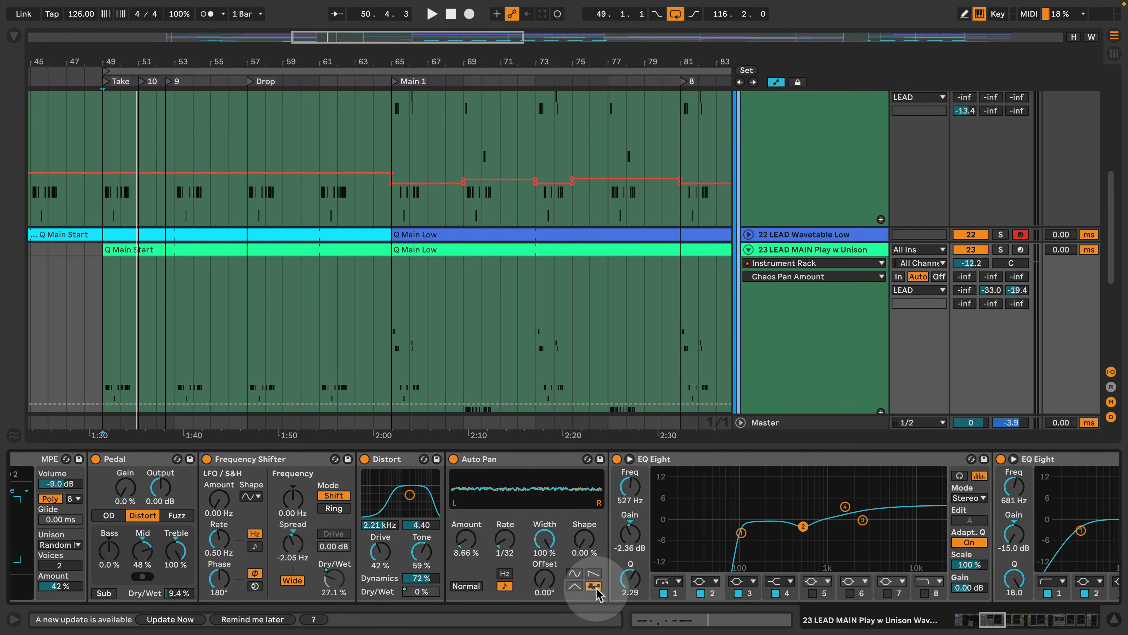
Solo track 23 and vary its Auto Pan amount during playback, ending at 12.7 %
left_click_drag(461, 541, 462, 529)
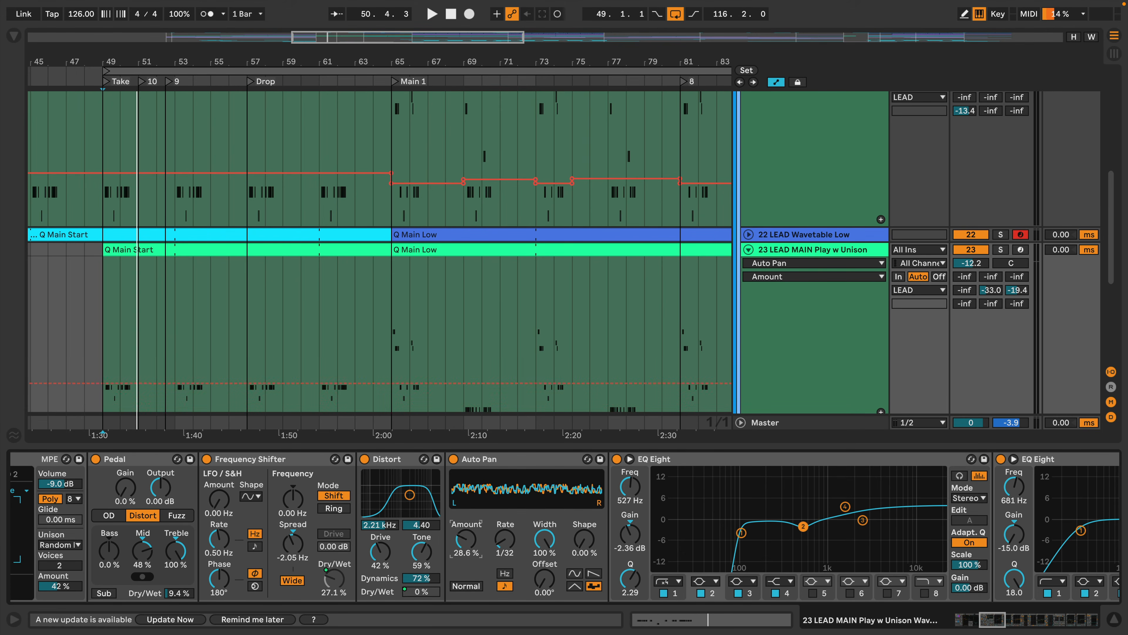
key("s")
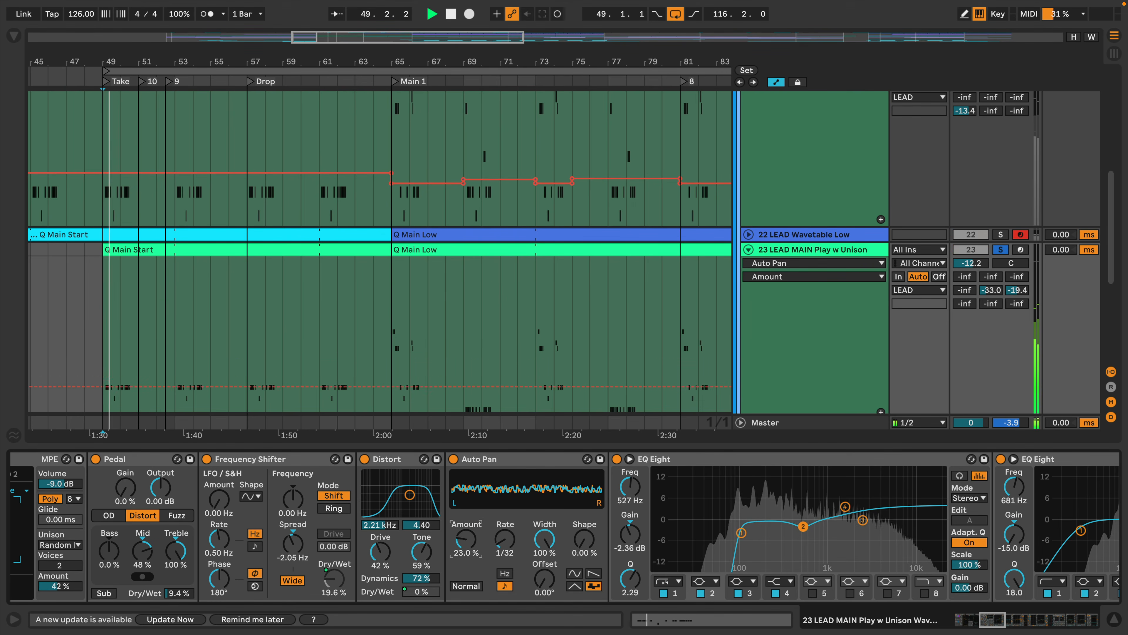
left_click_drag(466, 539, 466, 485)
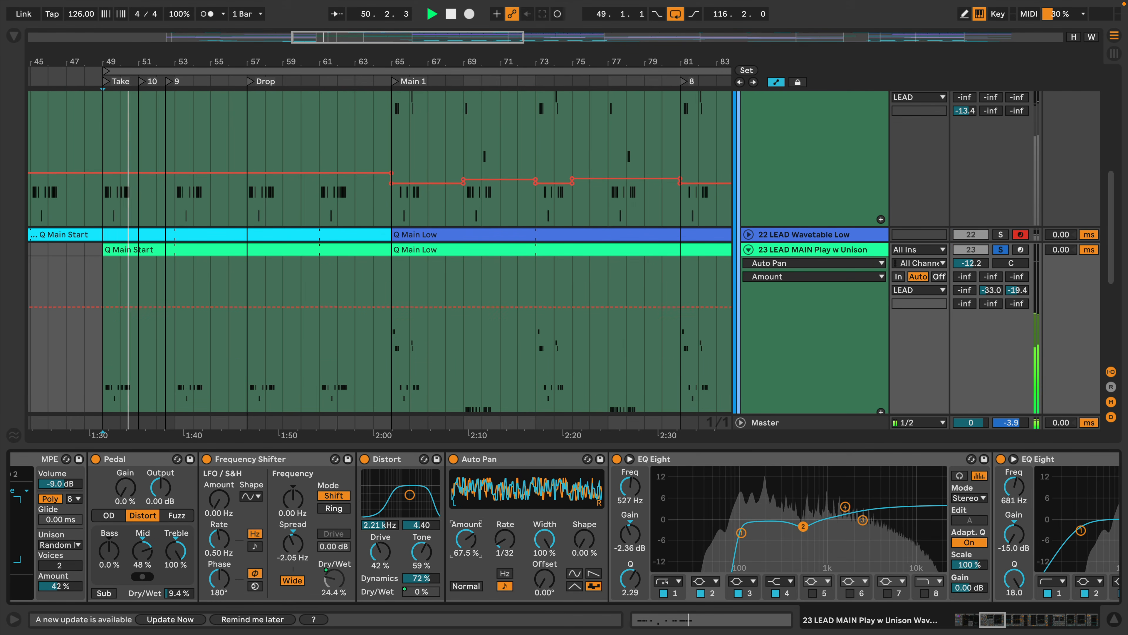
left_click_drag(466, 540, 471, 549)
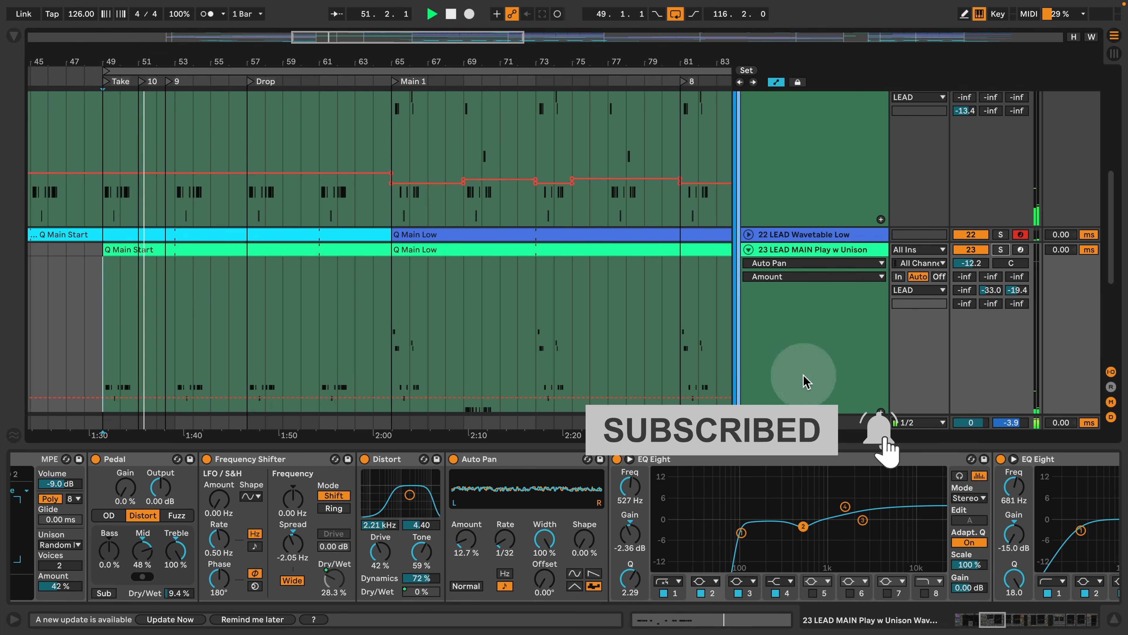
Hide the device view and reduce the heights of tracks 21 and 23 to show more of the arrangement
left_click(1114, 619)
scroll(809, 357, "up", 3)
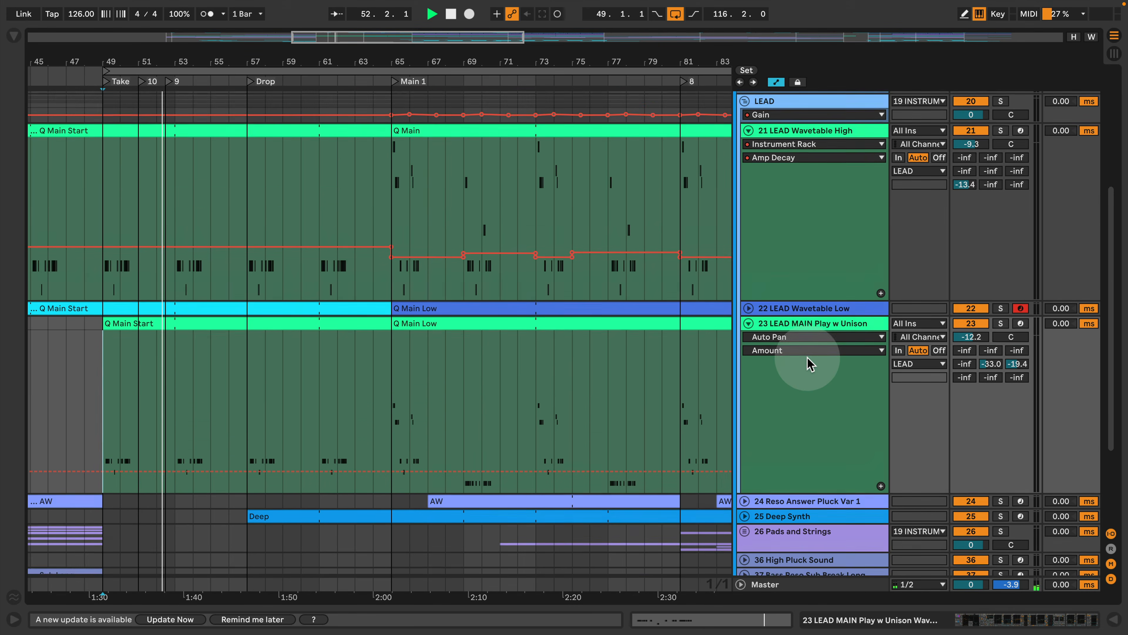
left_click_drag(781, 329, 795, 209)
left_click_drag(801, 399, 810, 281)
scroll(571, 277, "up", 5)
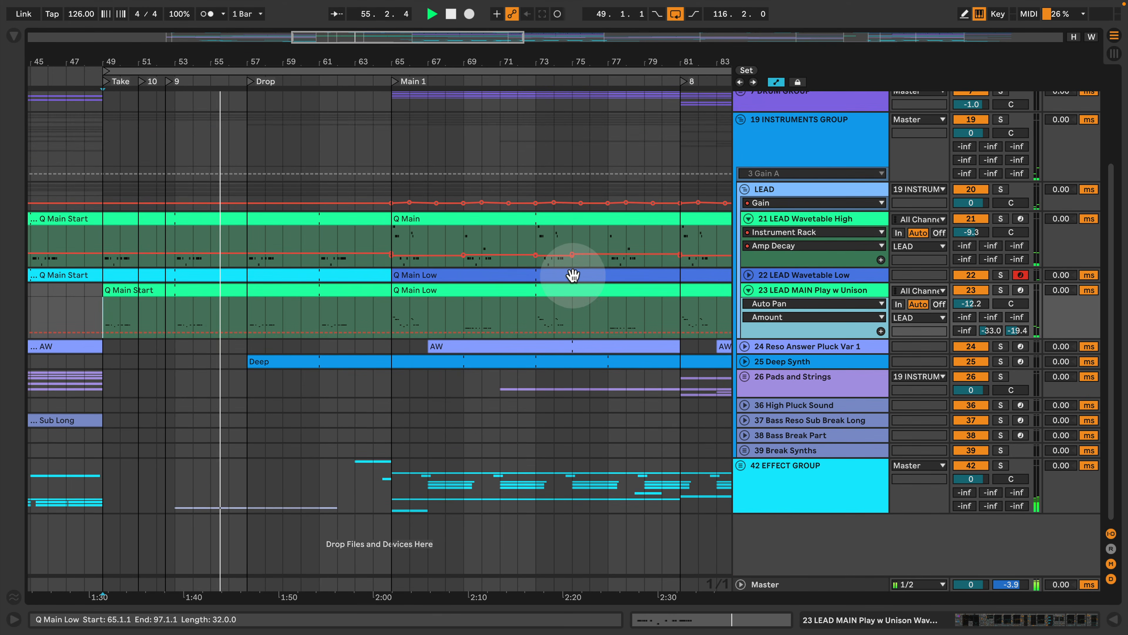
scroll(573, 280, "up", 2)
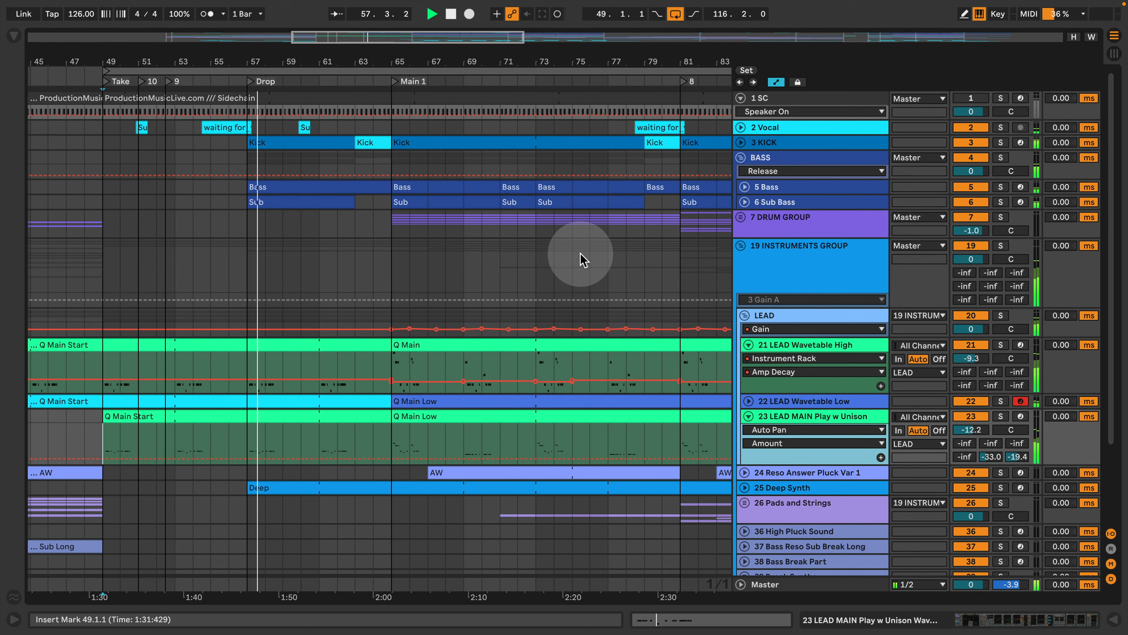
Unfold the Vocal track to view its waveforms, fold it again, and show a wider section of the arrangement
left_click_drag(420, 61, 420, 48)
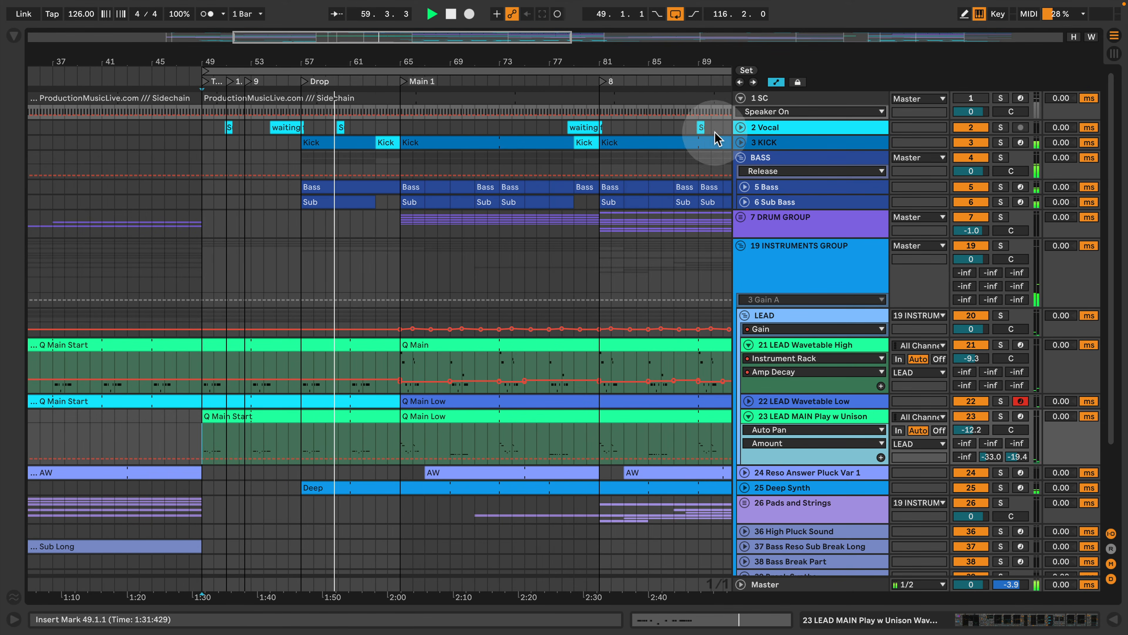
left_click(741, 128)
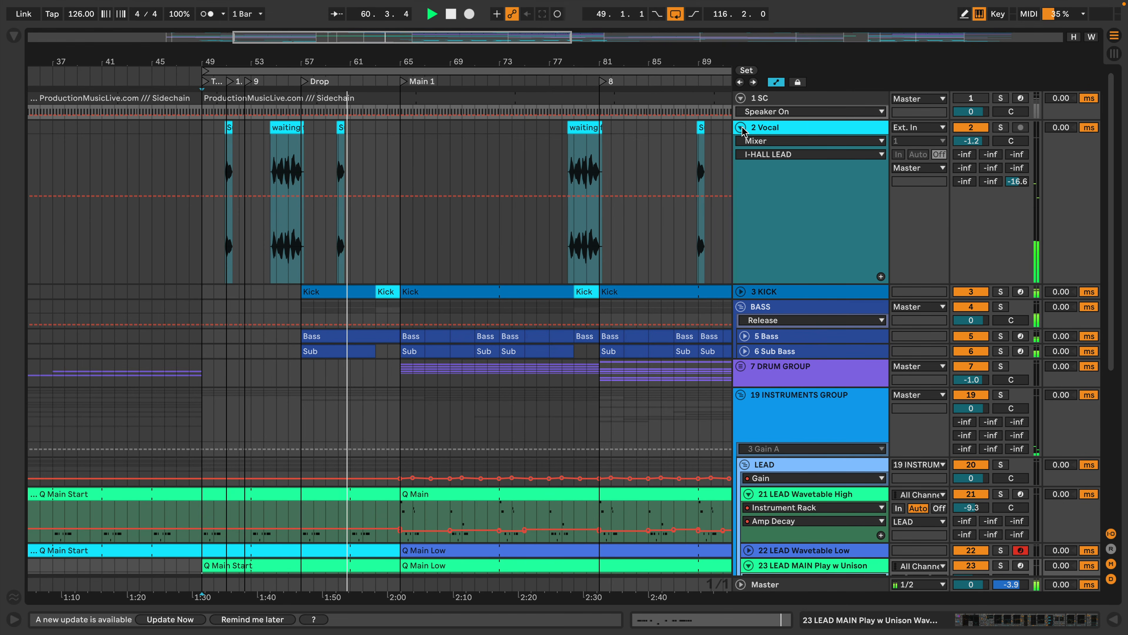
left_click(742, 128)
left_click_drag(426, 68, 386, 59)
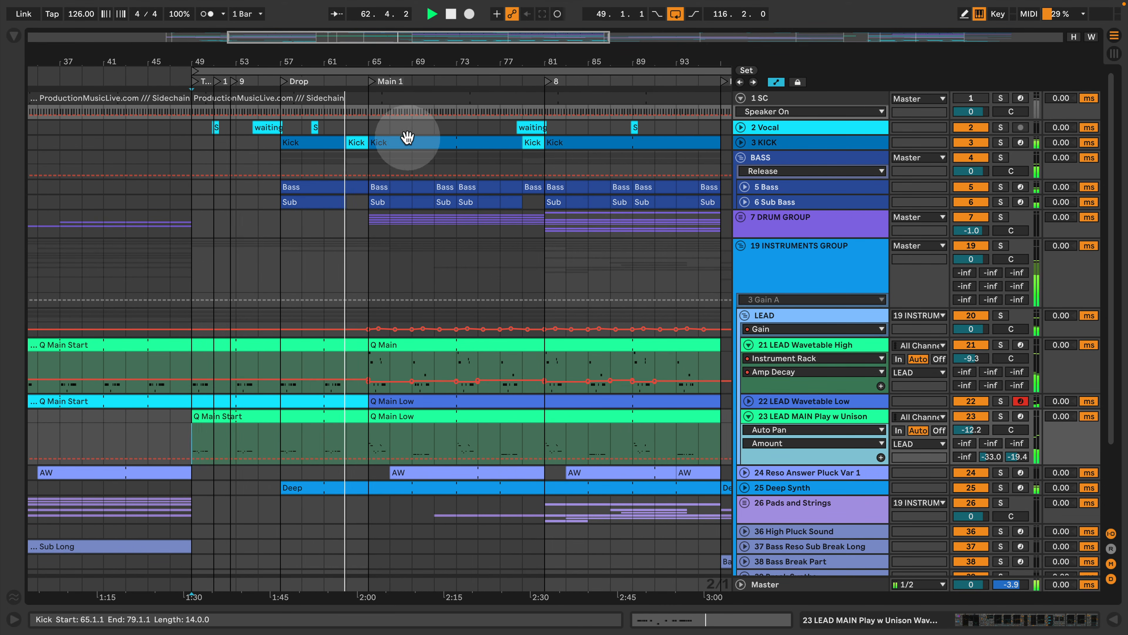